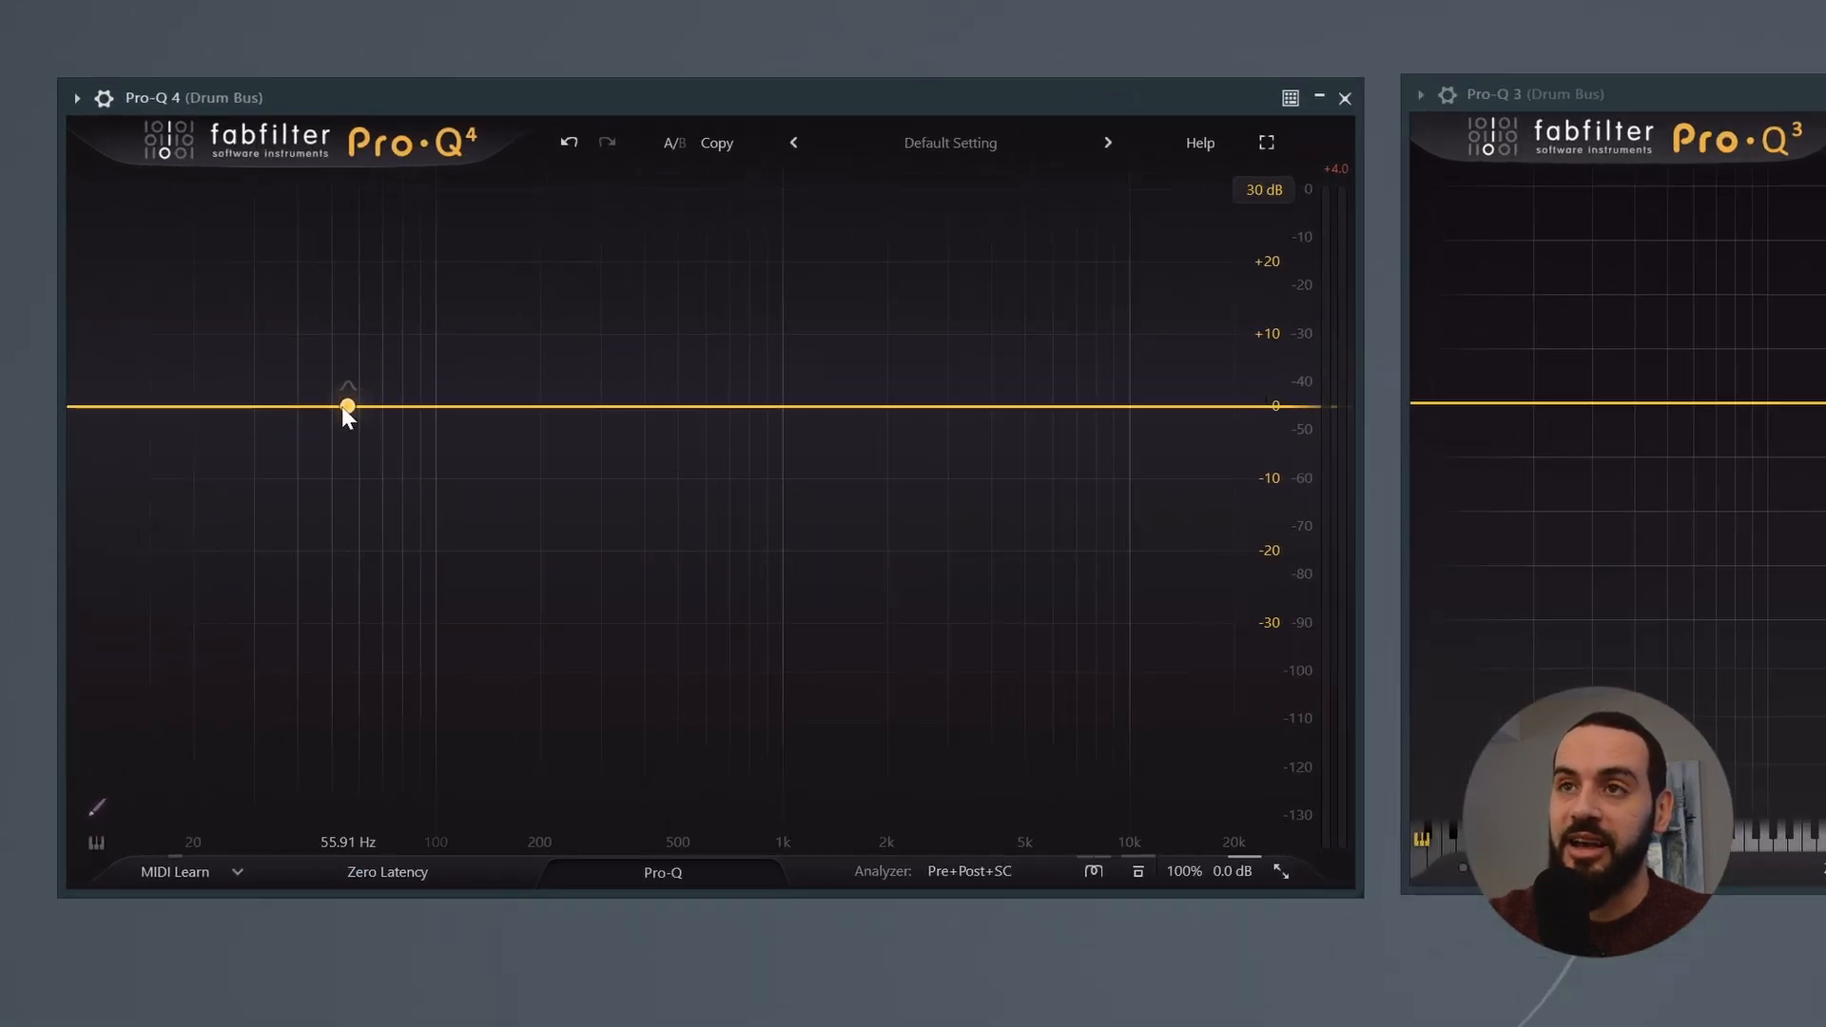
Step: In Pro-Q 4, add a low cut at about 11.5 Hz, a high cut at about 23.7 kHz and a slightly boosted bell near 500 Hz
{"action": "left_click", "coordinate": [110, 412]}
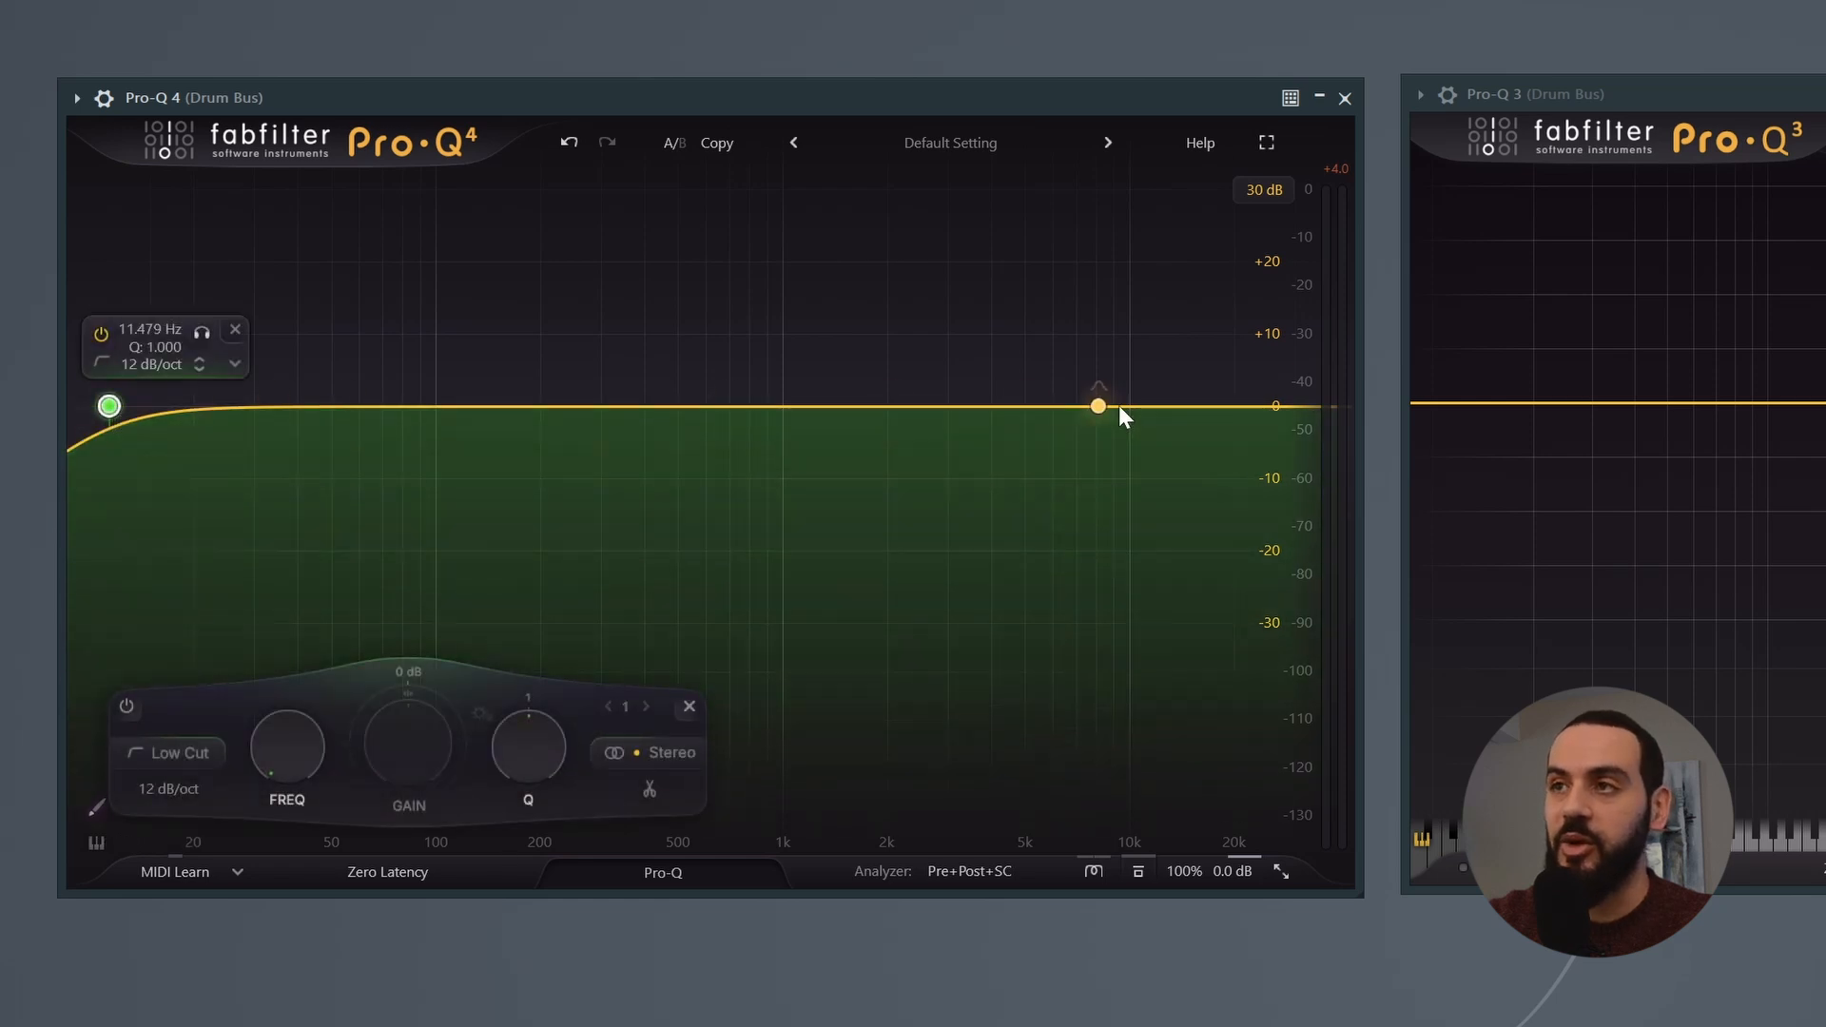
{"action": "left_click_drag", "start_coordinate": [1181, 409], "coordinate": [1258, 406]}
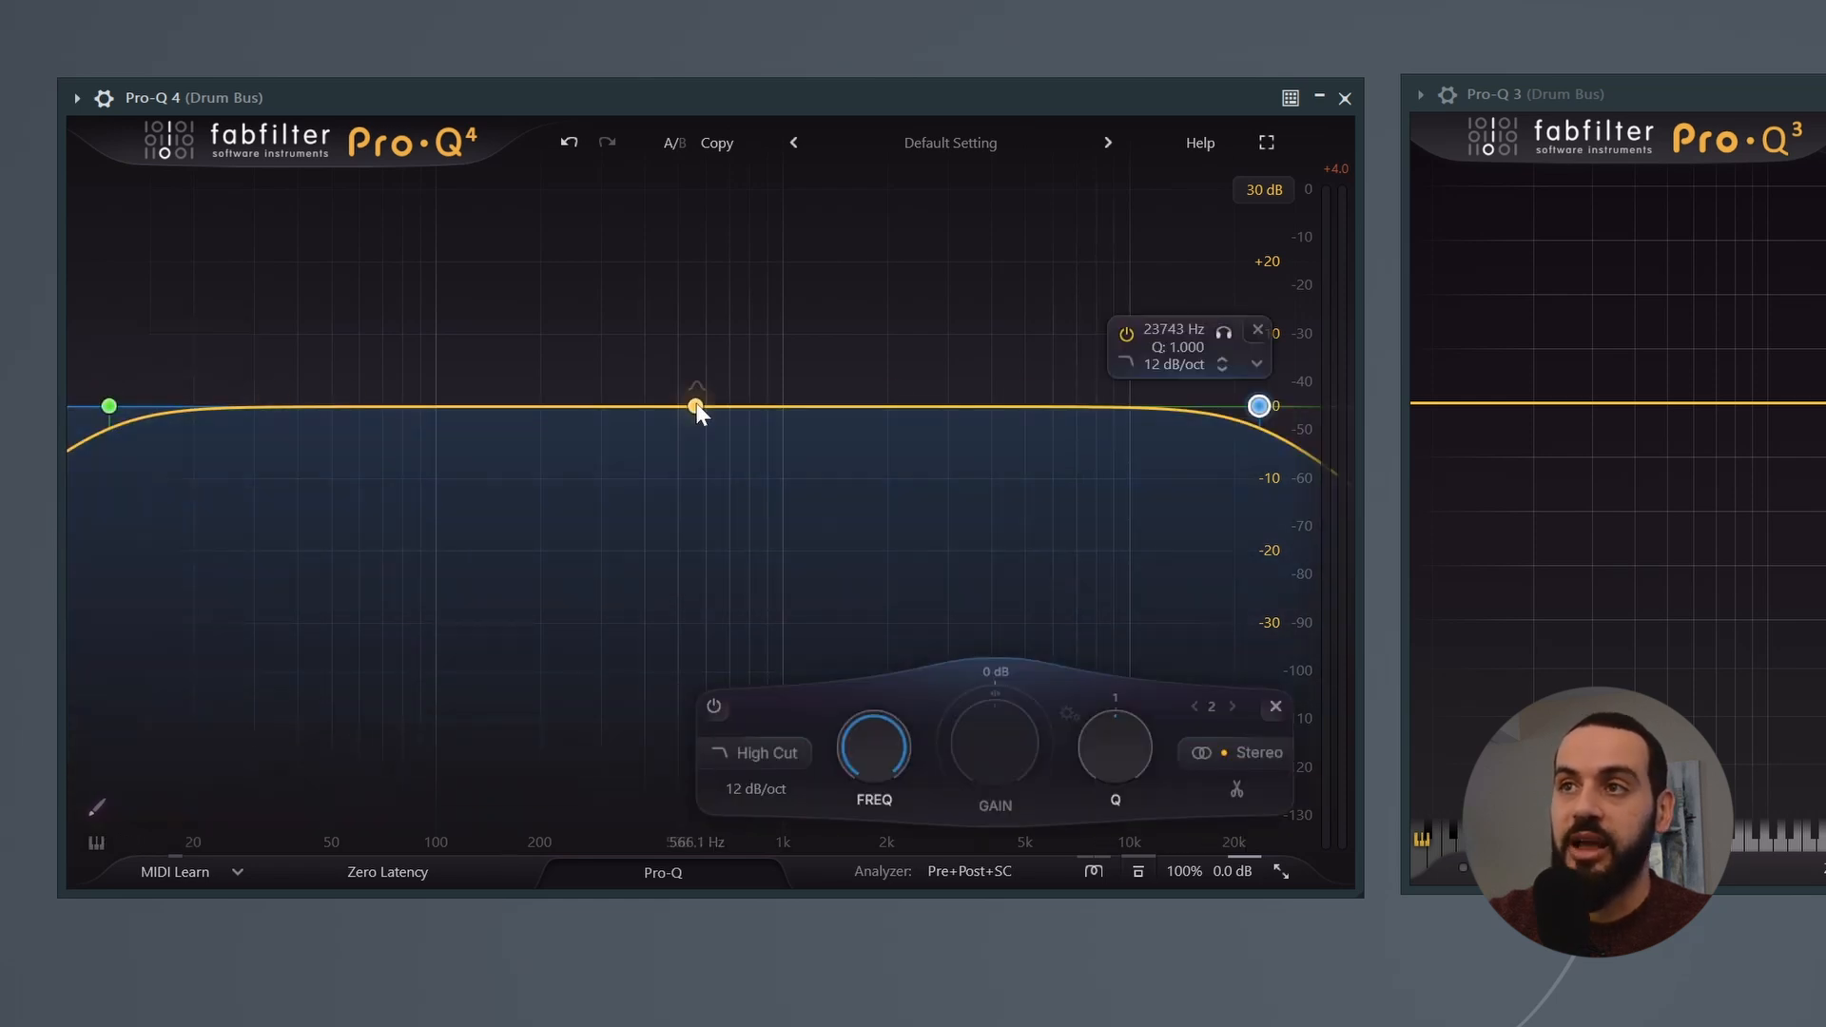
{"action": "mouse_move", "coordinate": [695, 408]}
{"action": "left_mouse_down"}
{"action": "mouse_move", "coordinate": [705, 363]}
{"action": "mouse_move", "coordinate": [680, 390]}
{"action": "left_mouse_up"}
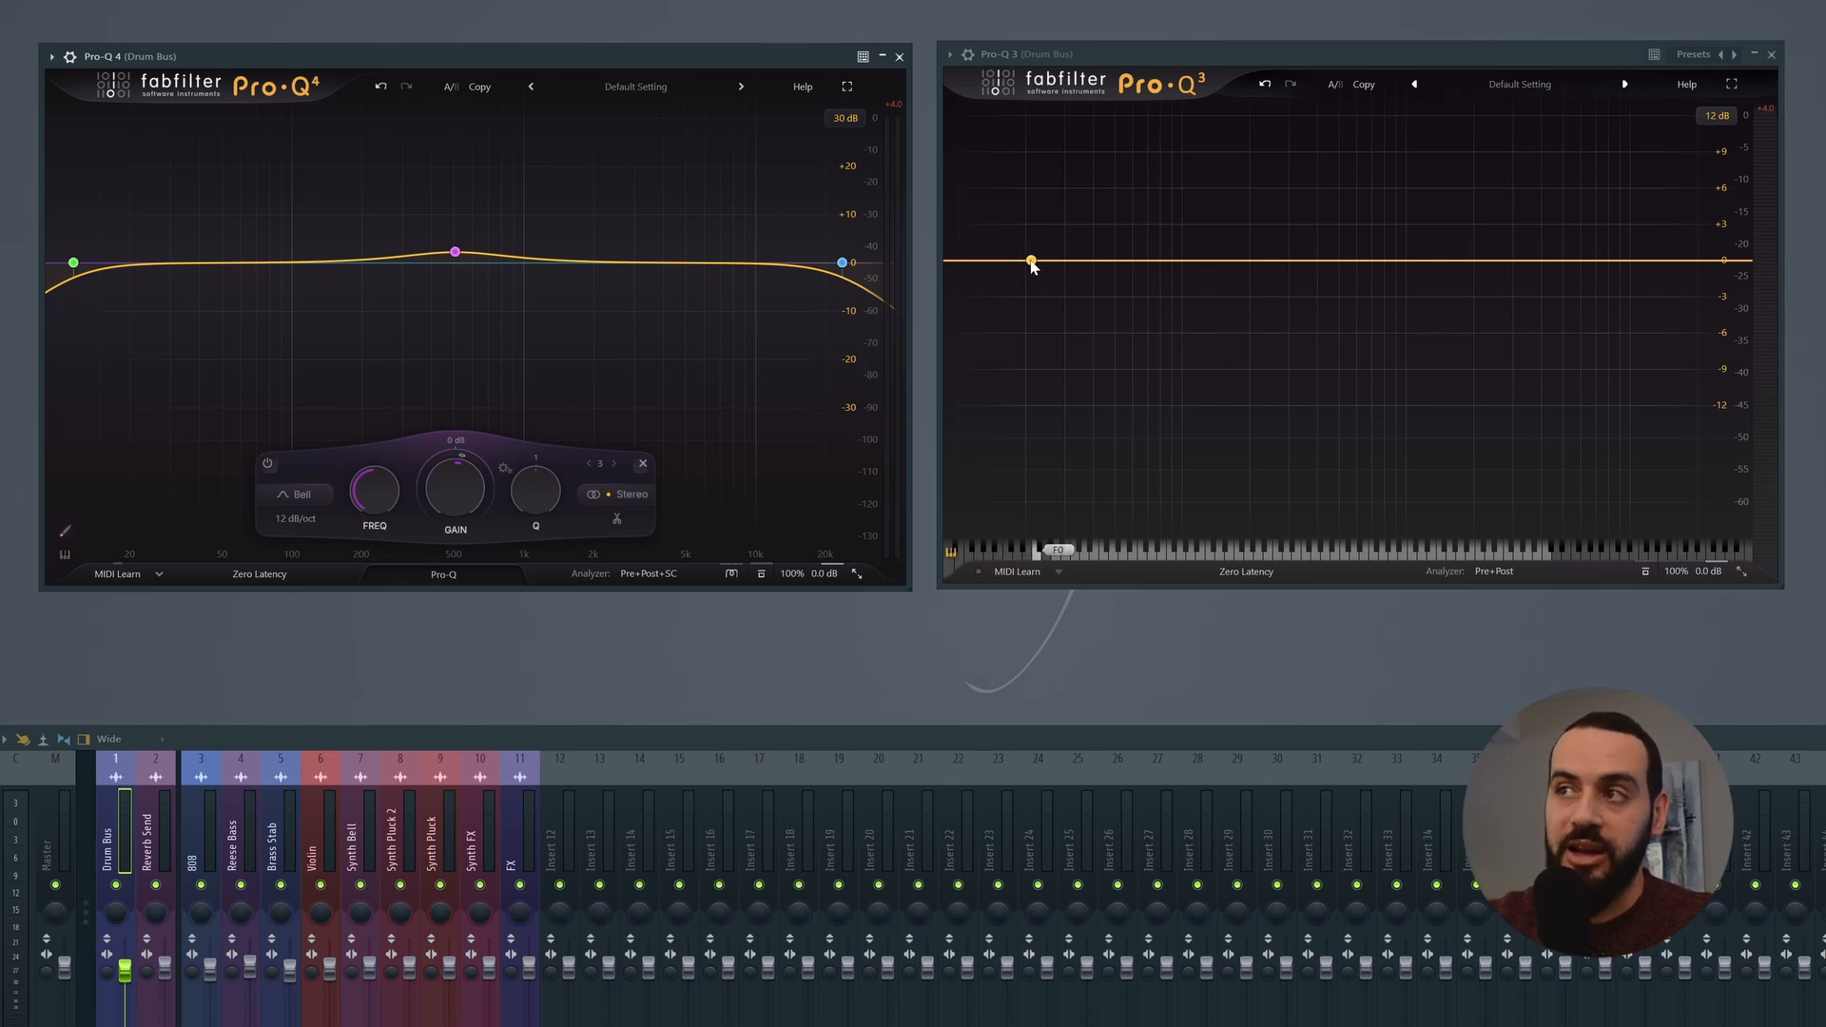
Step: In Pro-Q 3, add a low cut at the lowest frequencies and a bell boosted about 1.5 dB near 8.9 kHz
{"action": "left_click_drag", "start_coordinate": [1026, 261], "coordinate": [1052, 237]}
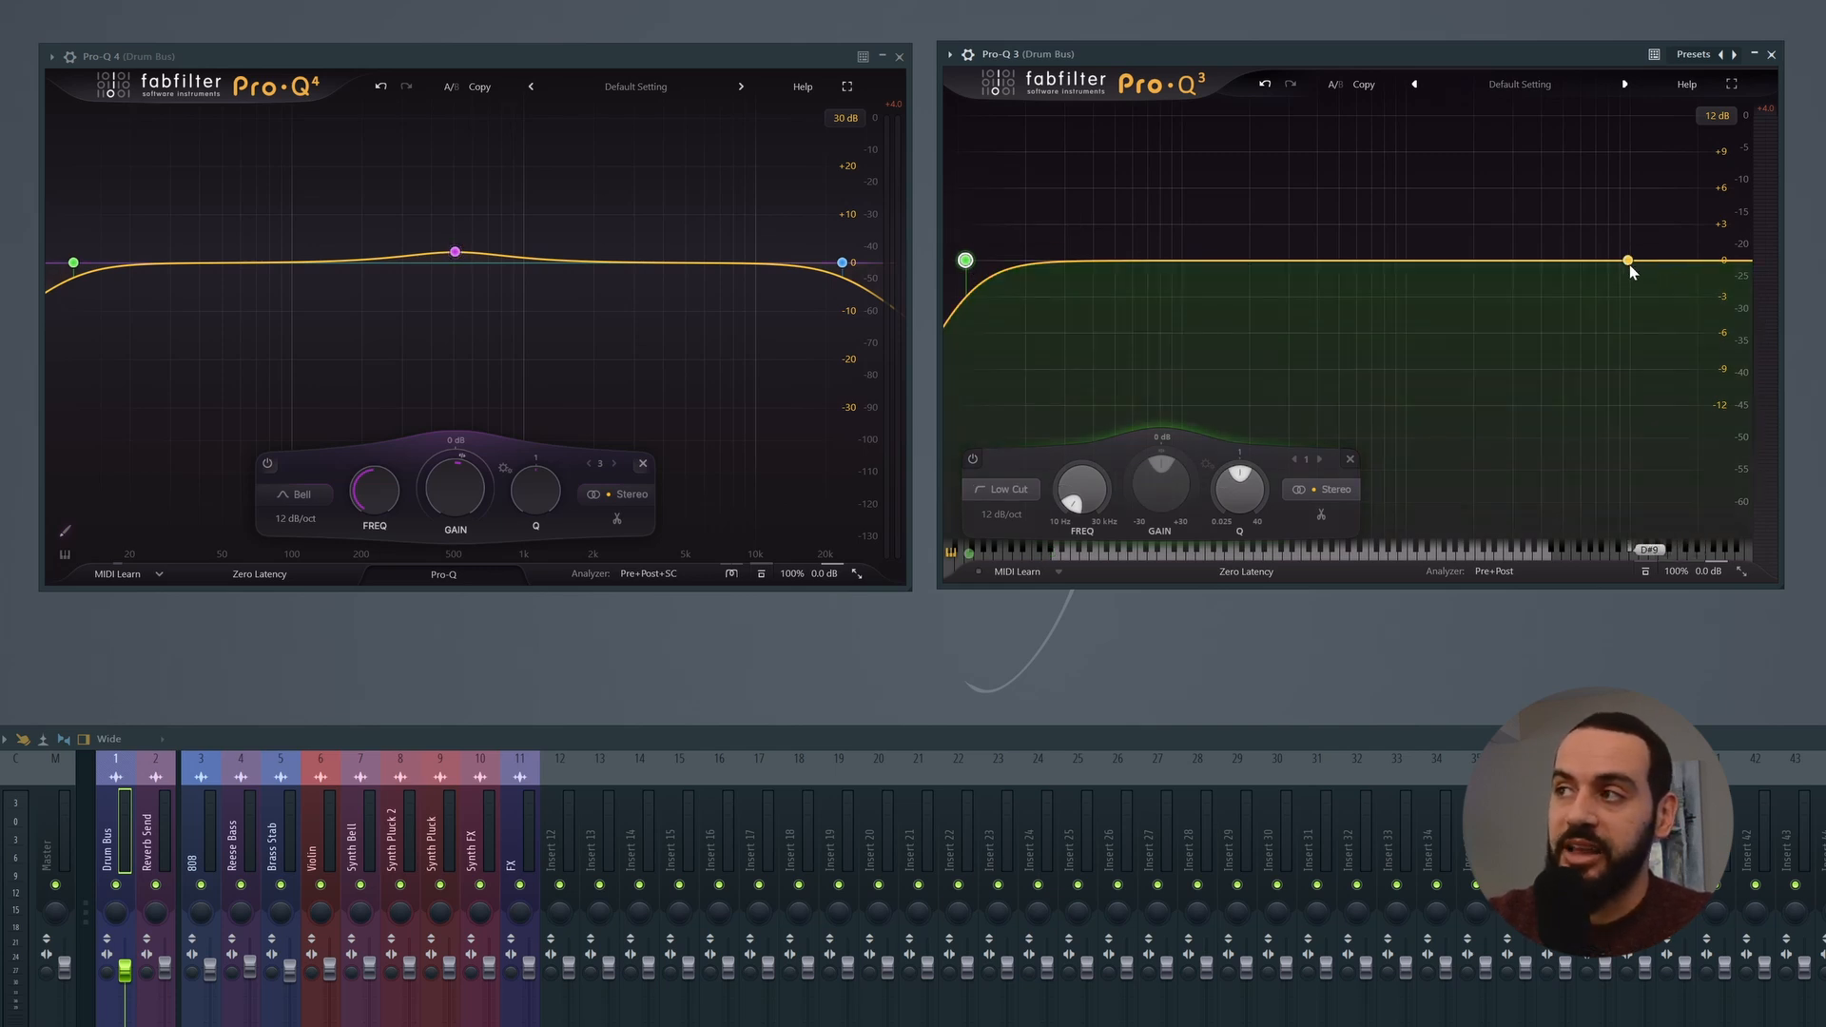
{"action": "left_click", "coordinate": [1622, 261]}
{"action": "left_click_drag", "start_coordinate": [1621, 261], "coordinate": [1616, 246]}
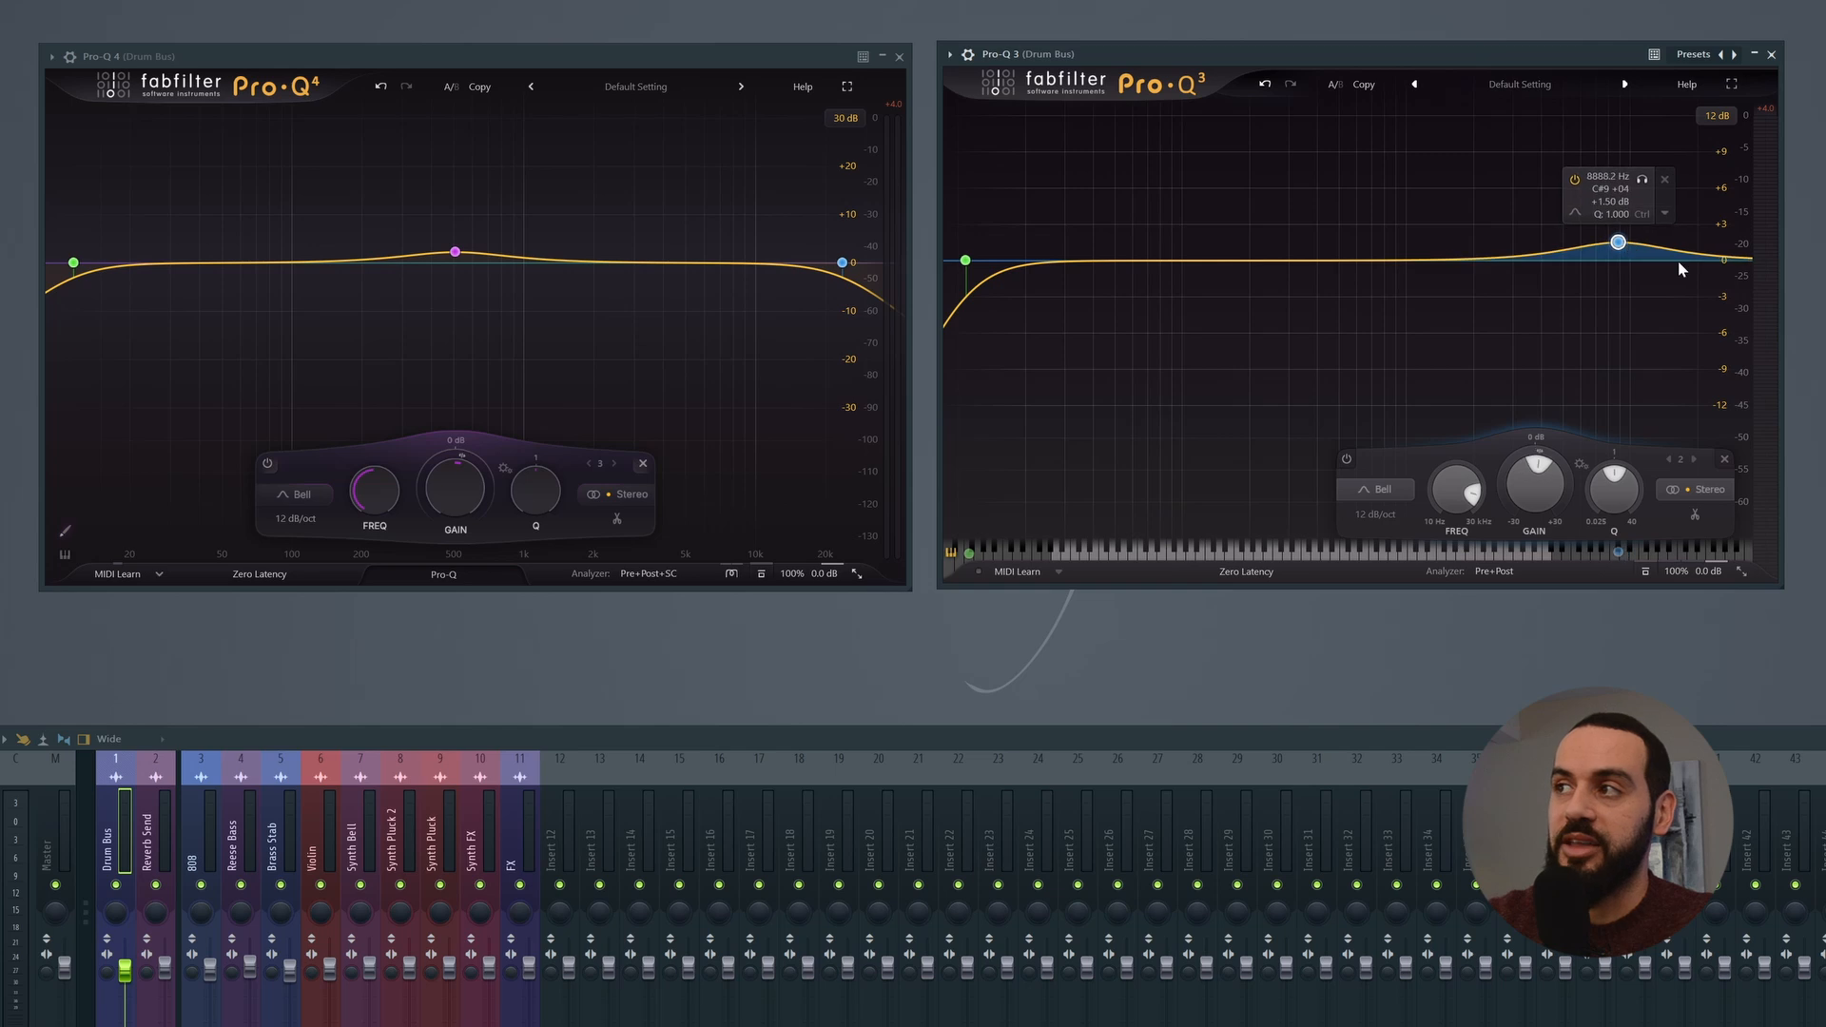
{"action": "left_click", "coordinate": [1671, 261]}
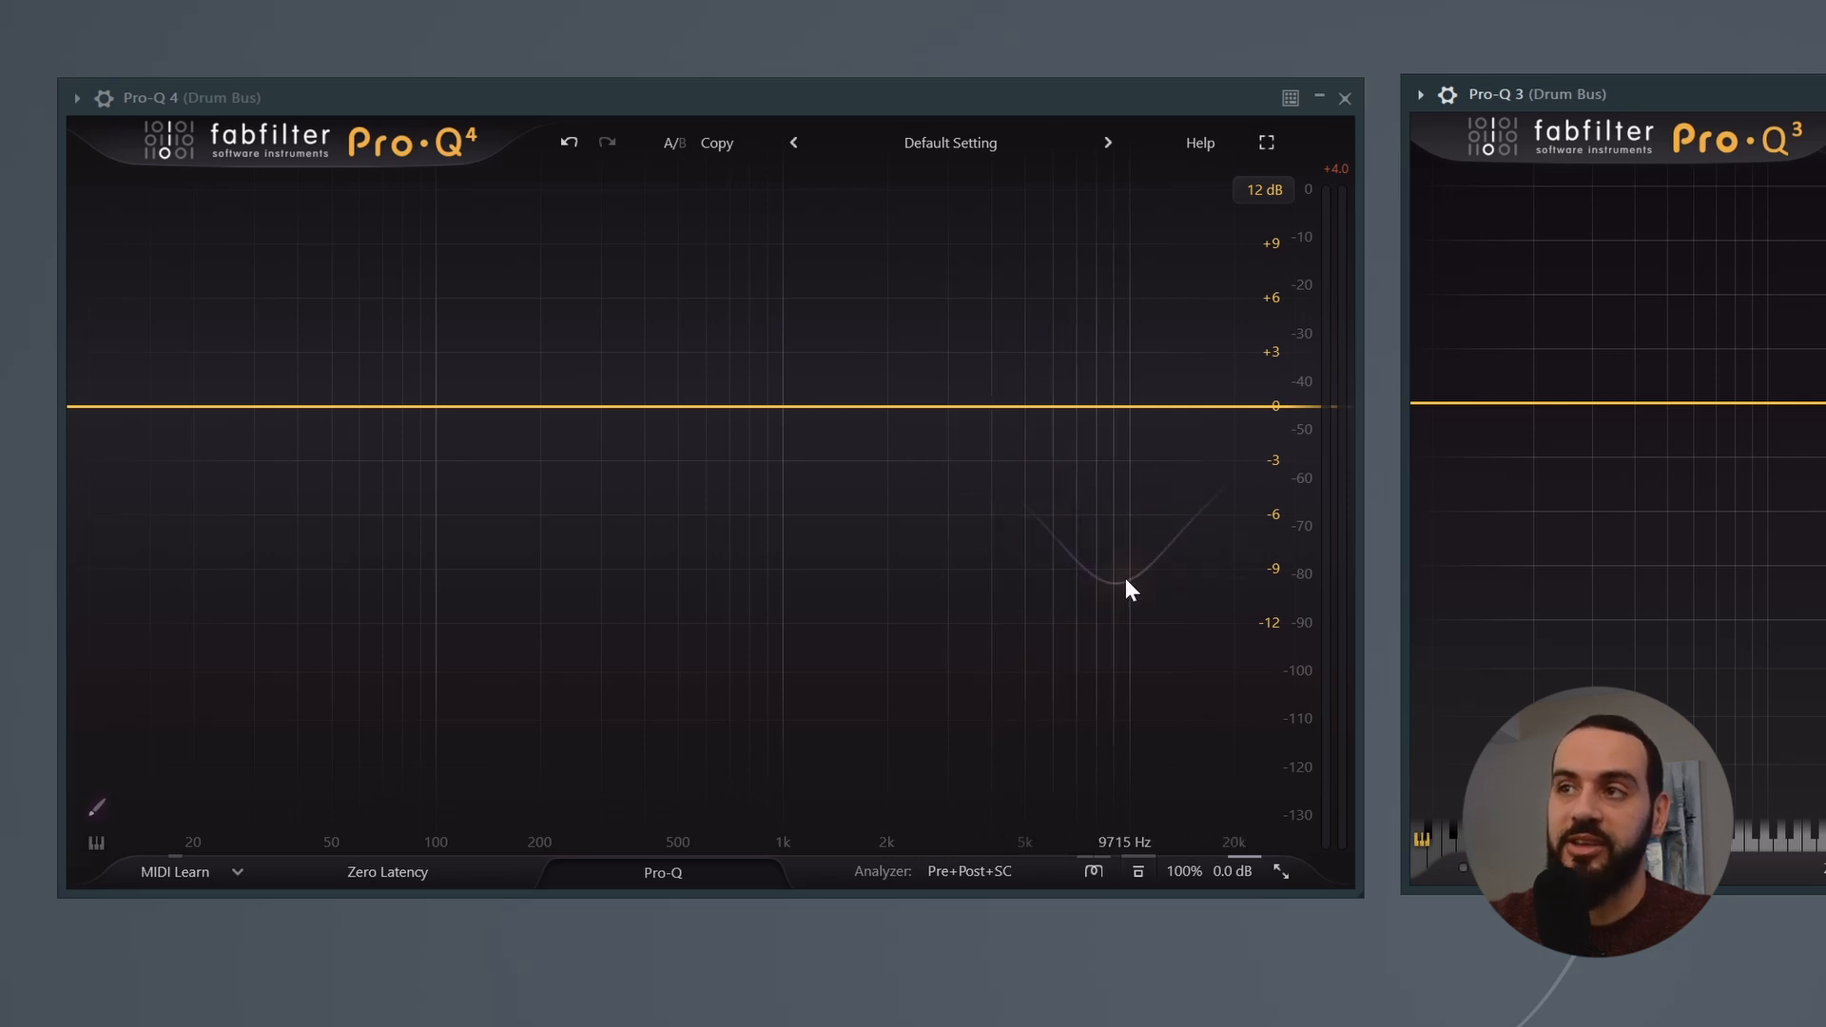
Step: On the flat Pro-Q 4 curve, add a -10 dB high shelf at about 6.5 kHz and a similar cut at the low end
{"action": "left_click", "coordinate": [1169, 591]}
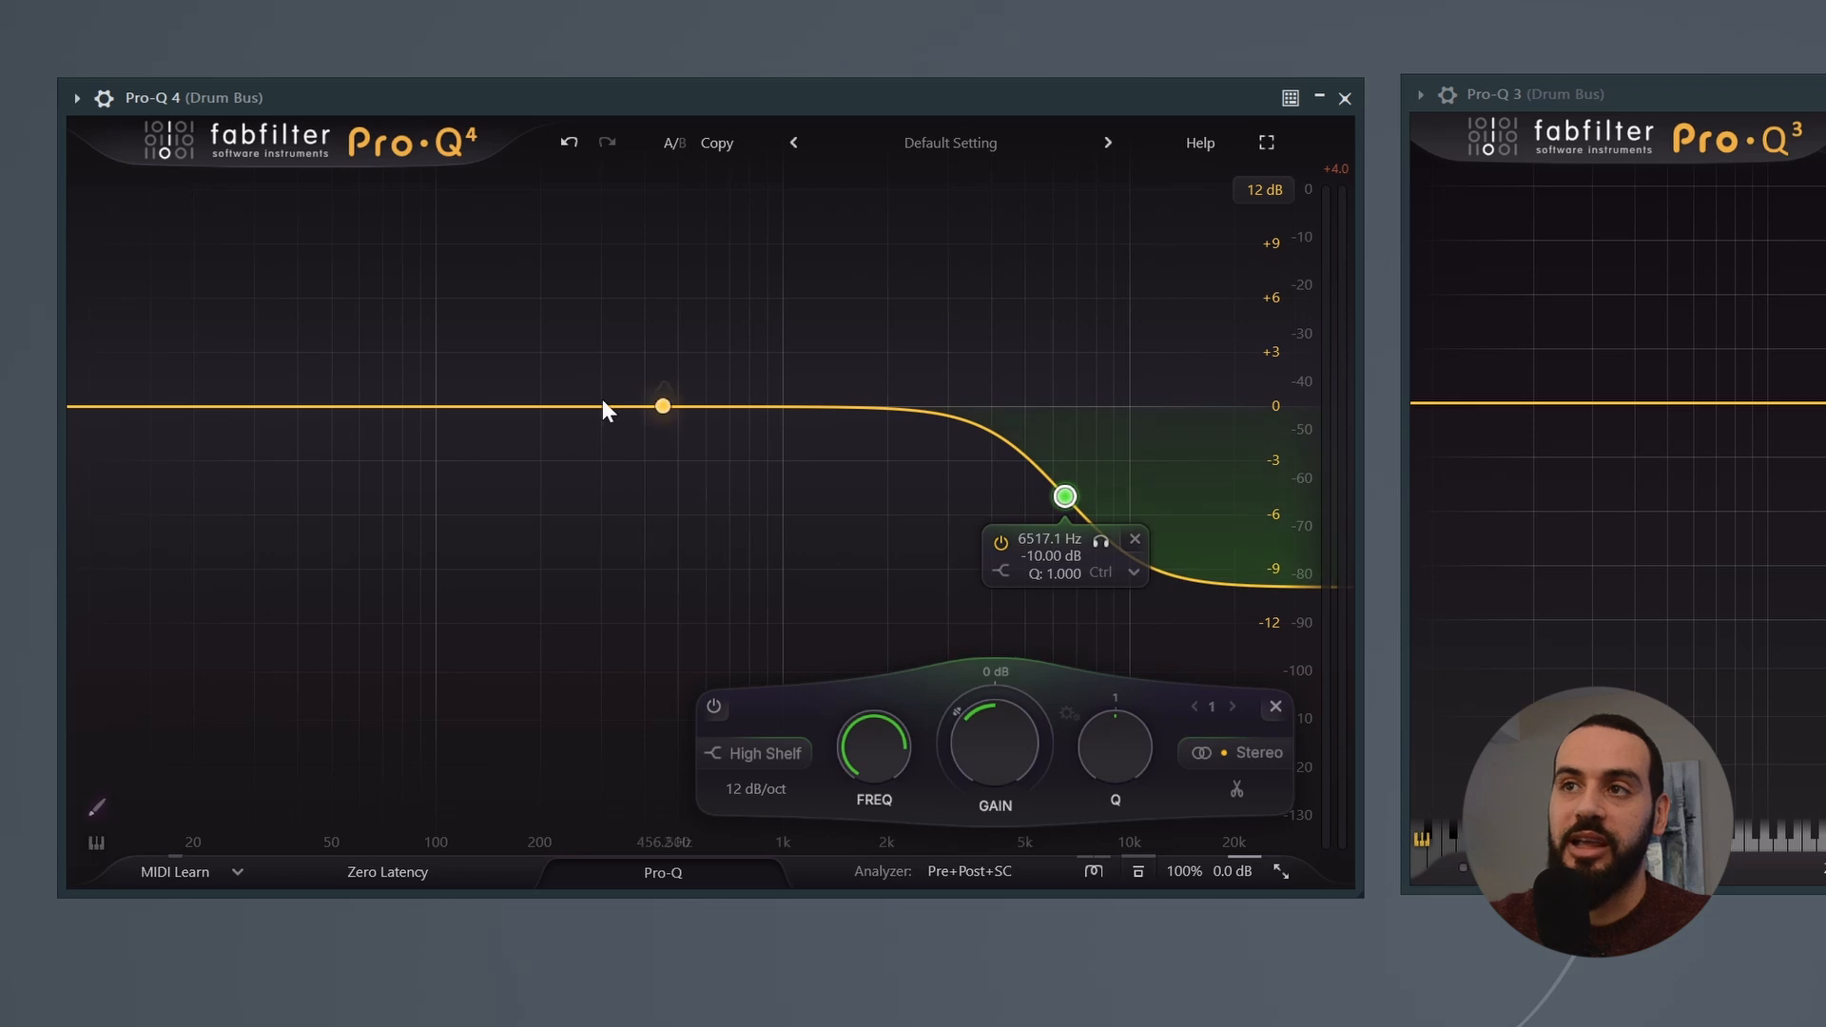
{"action": "left_click", "coordinate": [190, 585]}
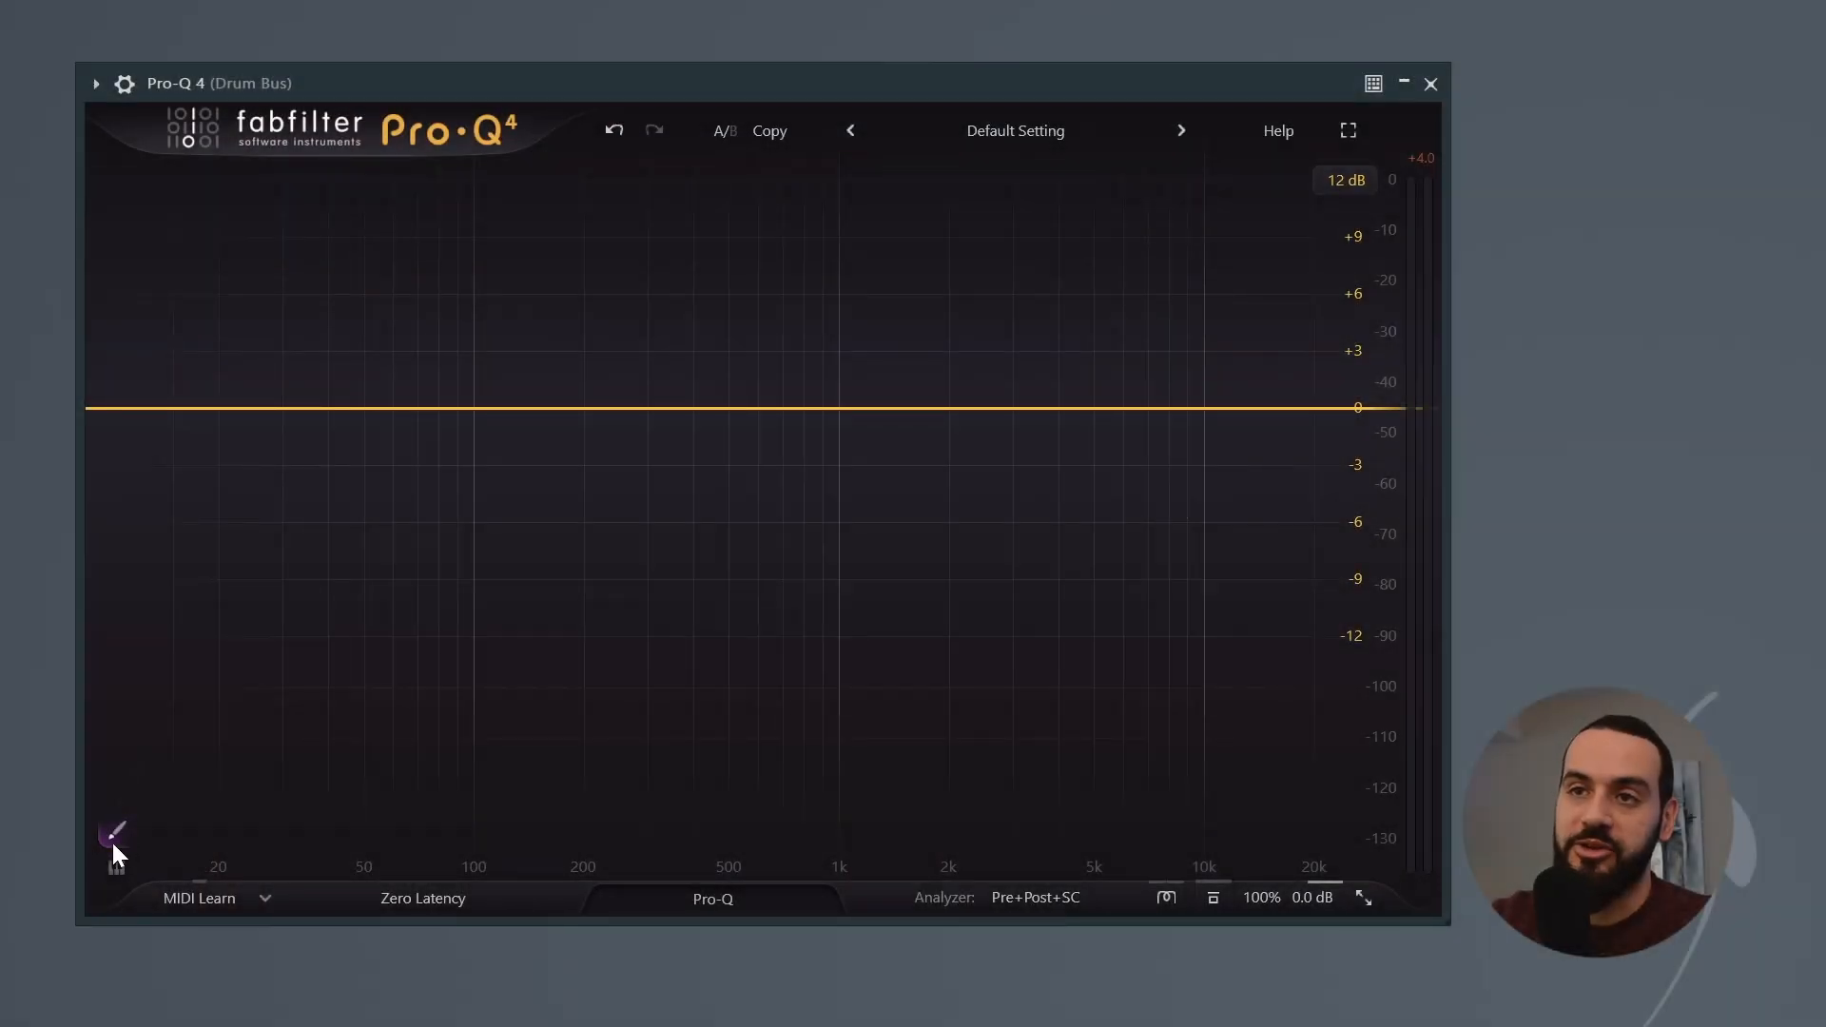
Step: Sketch an EQ curve with a steep low roll-off, a low bump, a dip around 2 kHz and a raised high end
{"action": "left_click", "coordinate": [117, 837]}
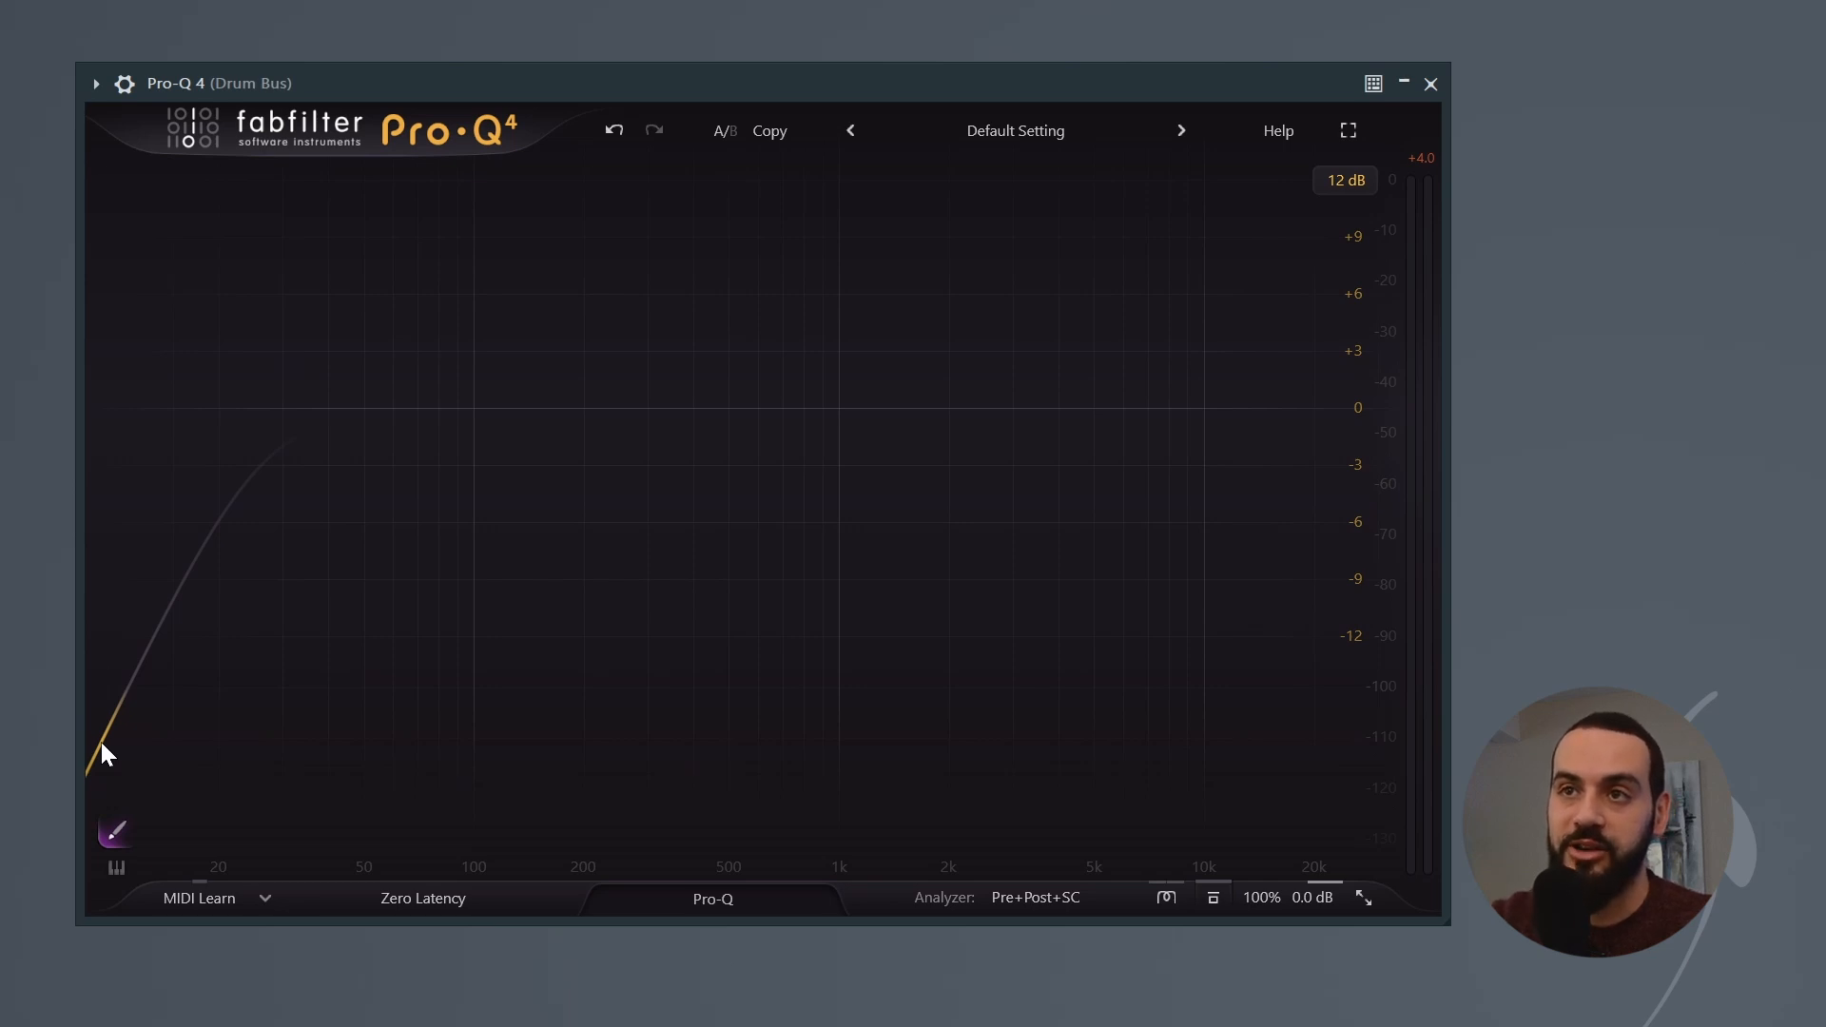
{"action": "mouse_move", "coordinate": [101, 743]}
{"action": "left_mouse_down"}
{"action": "mouse_move", "coordinate": [291, 403]}
{"action": "mouse_move", "coordinate": [409, 337]}
{"action": "mouse_move", "coordinate": [578, 347]}
{"action": "mouse_move", "coordinate": [761, 497]}
{"action": "mouse_move", "coordinate": [1068, 517]}
{"action": "mouse_move", "coordinate": [1207, 399]}
{"action": "mouse_move", "coordinate": [1287, 285]}
{"action": "mouse_move", "coordinate": [1370, 283]}
{"action": "left_mouse_up"}
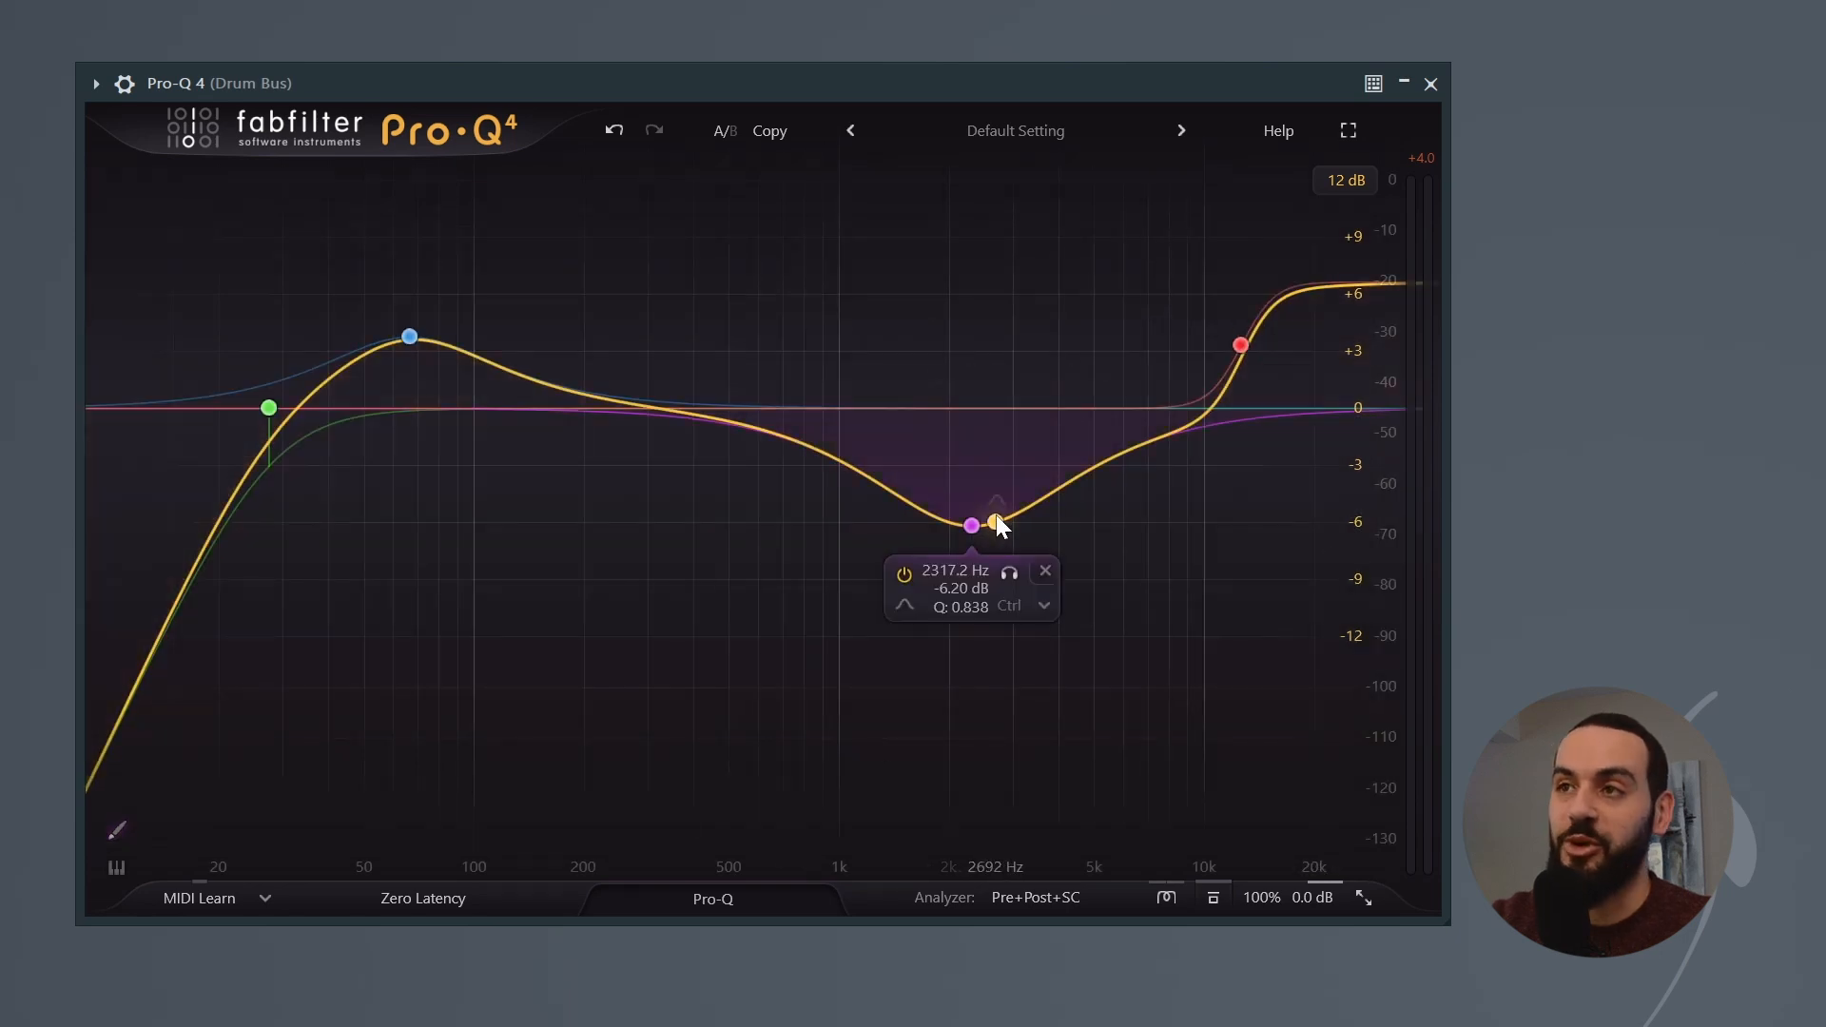
Step: Select the sketched high, mid and low bands in turn and vary the Q of the bell at about 67 Hz
{"action": "left_click", "coordinate": [1236, 347]}
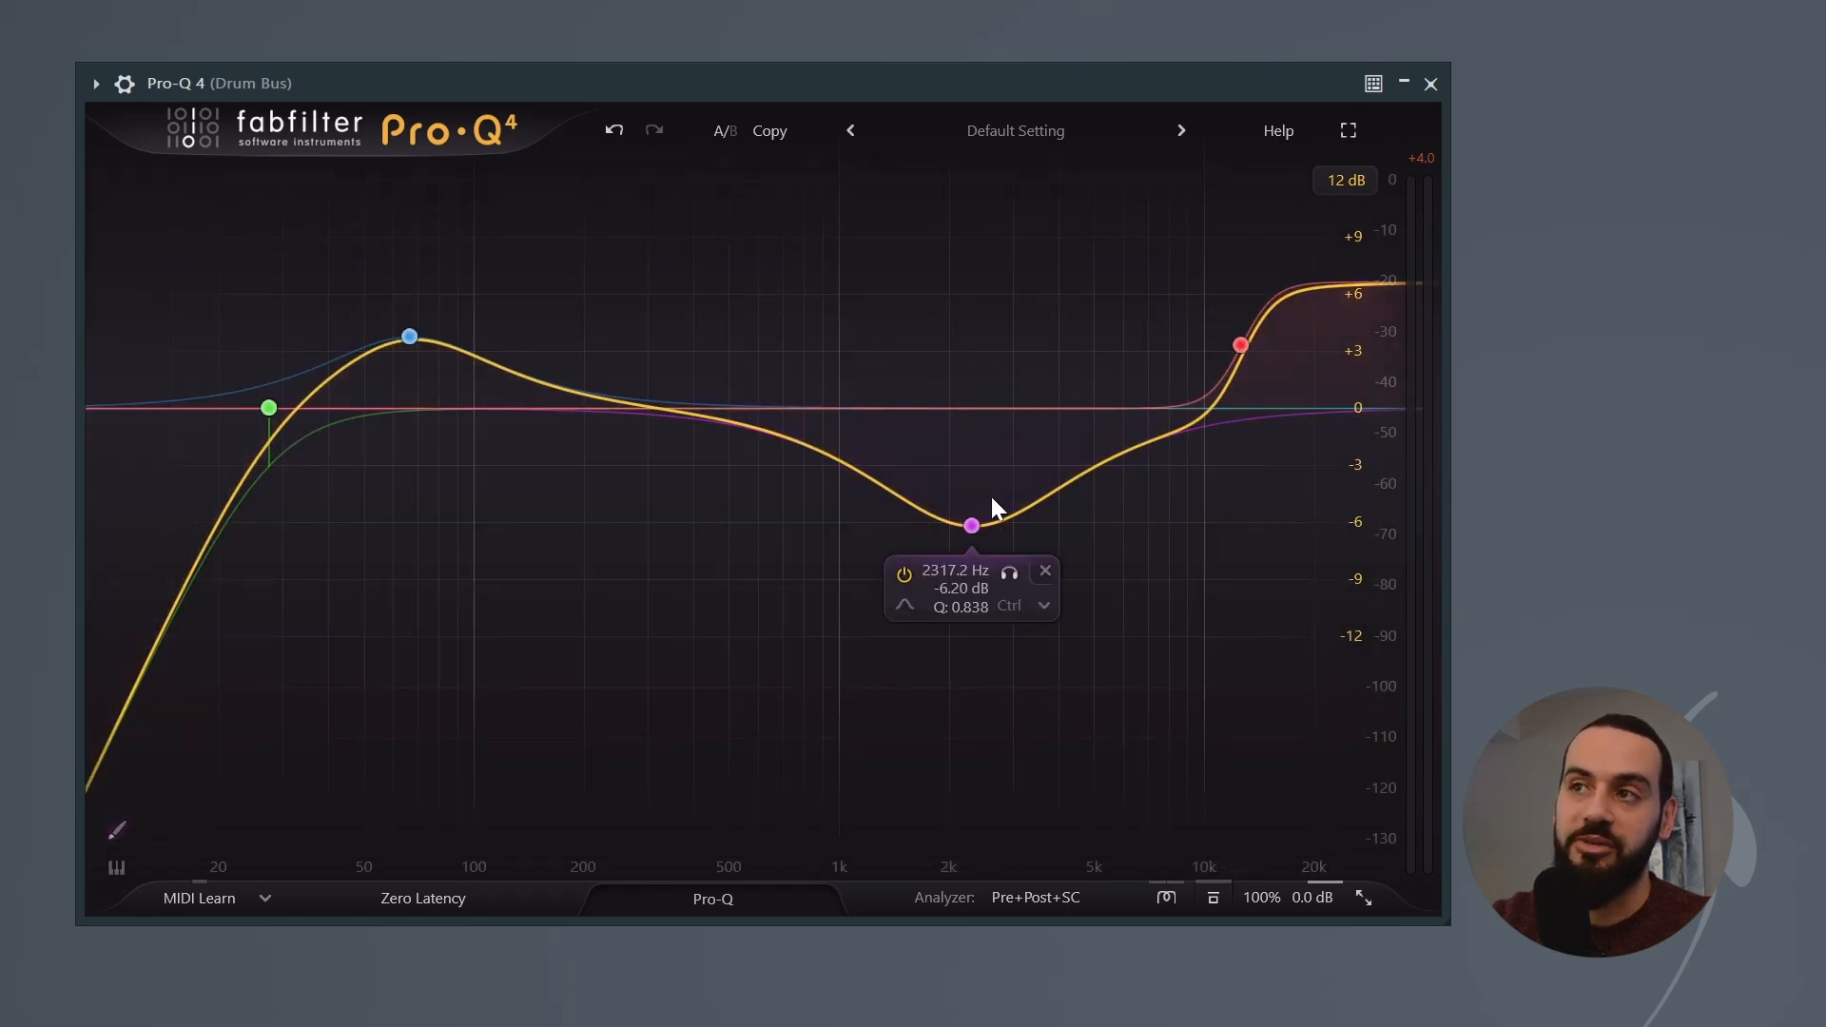
{"action": "left_click", "coordinate": [971, 523]}
{"action": "left_click", "coordinate": [409, 337]}
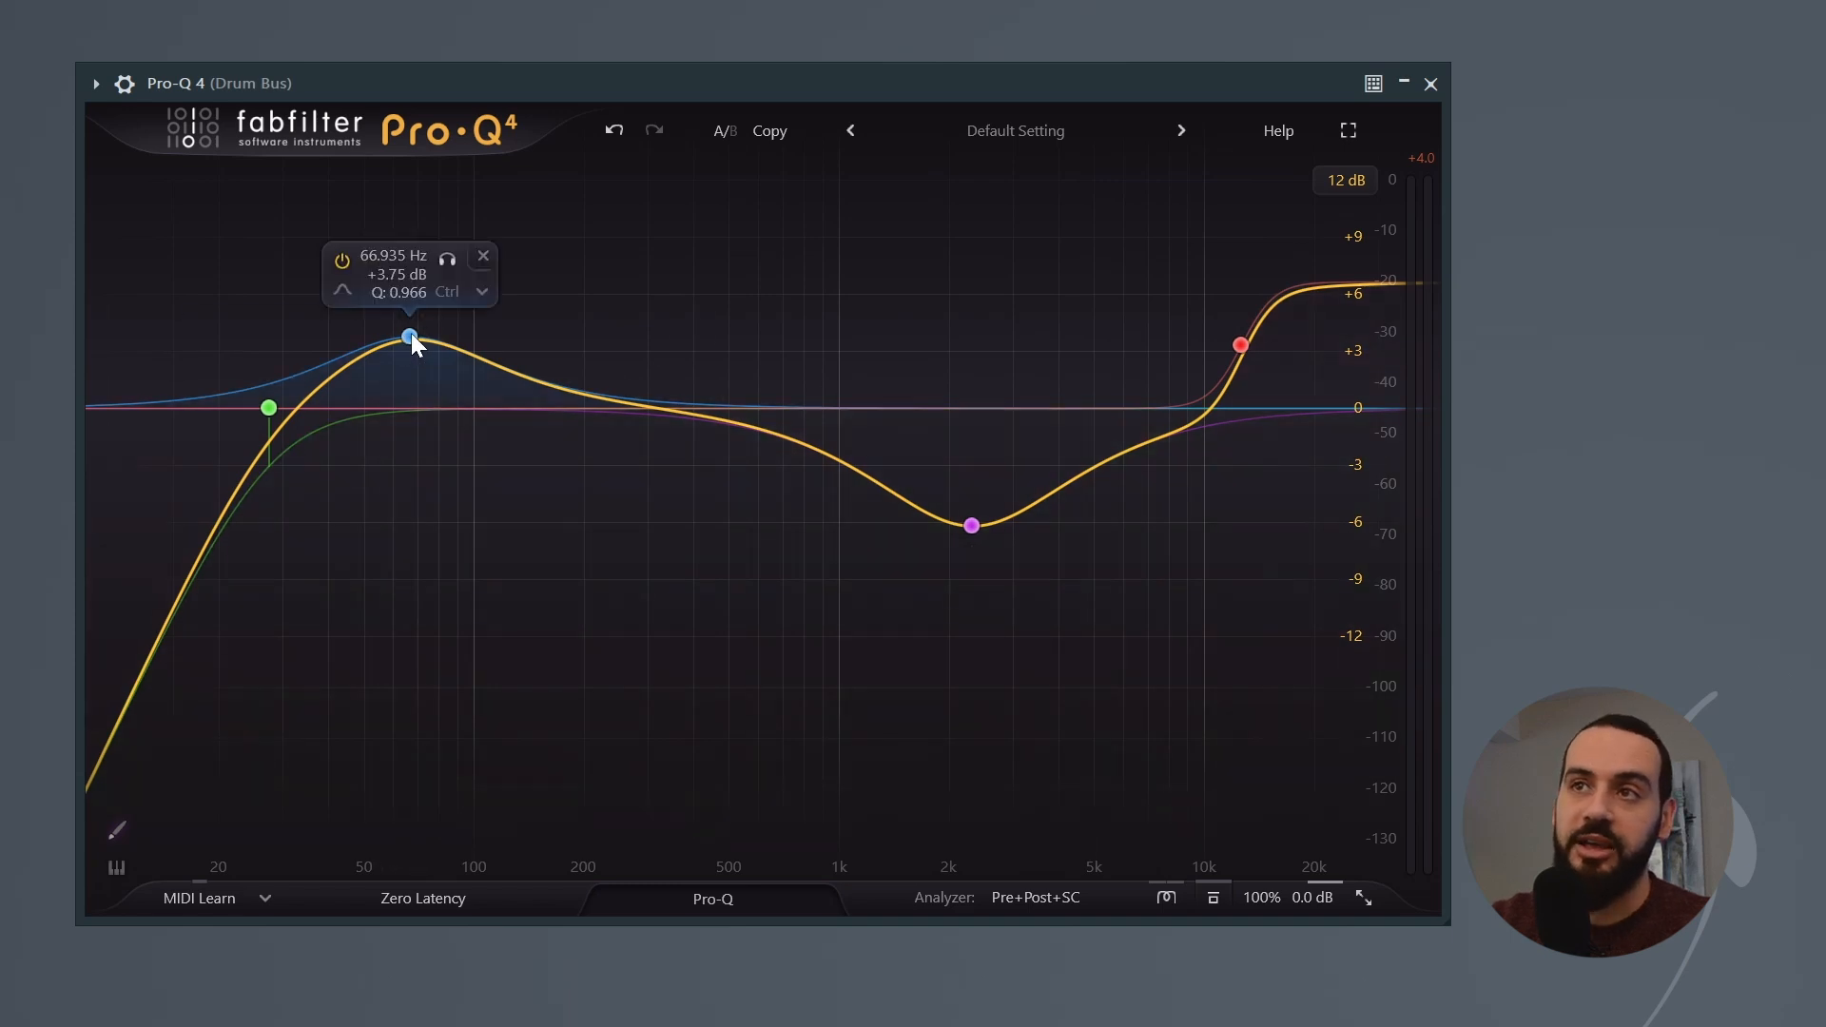
{"action": "scroll", "coordinate": [410, 337], "scroll_direction": "down", "scroll_amount": 5}
{"action": "scroll", "coordinate": [410, 338], "scroll_direction": "up", "scroll_amount": 8}
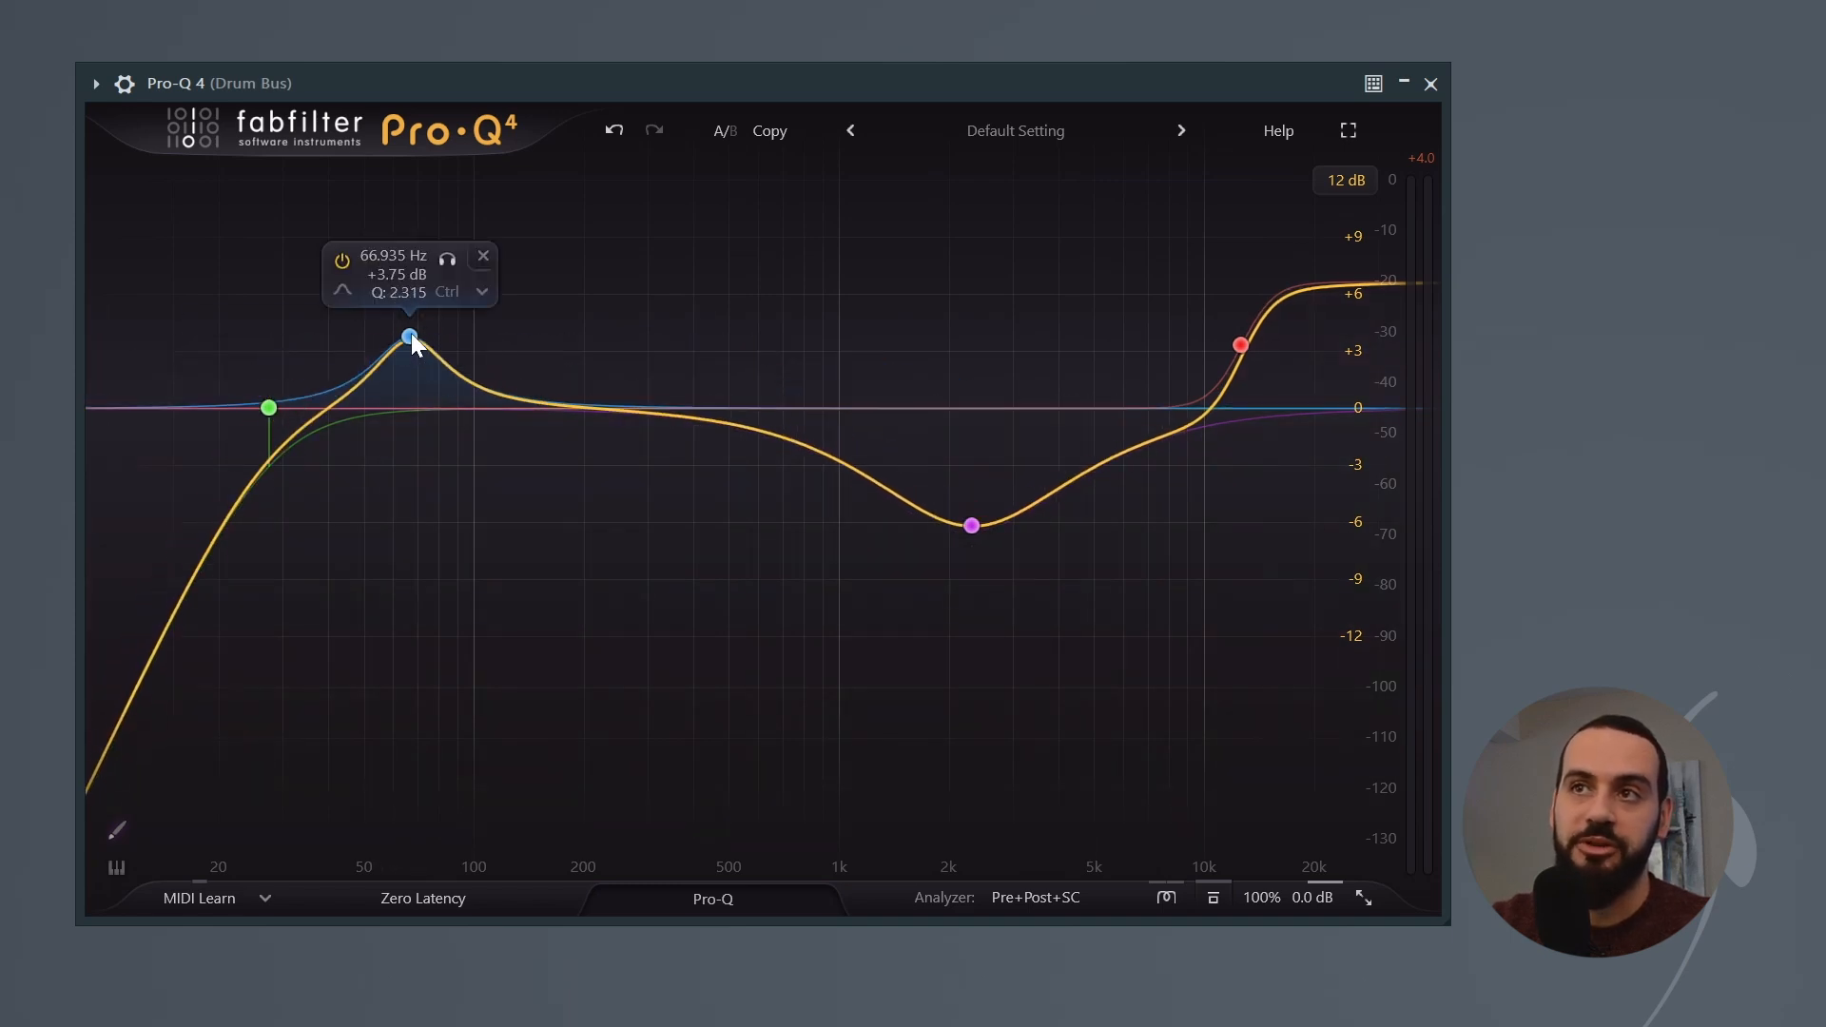
{"action": "scroll", "coordinate": [411, 335], "scroll_direction": "down", "scroll_amount": 8}
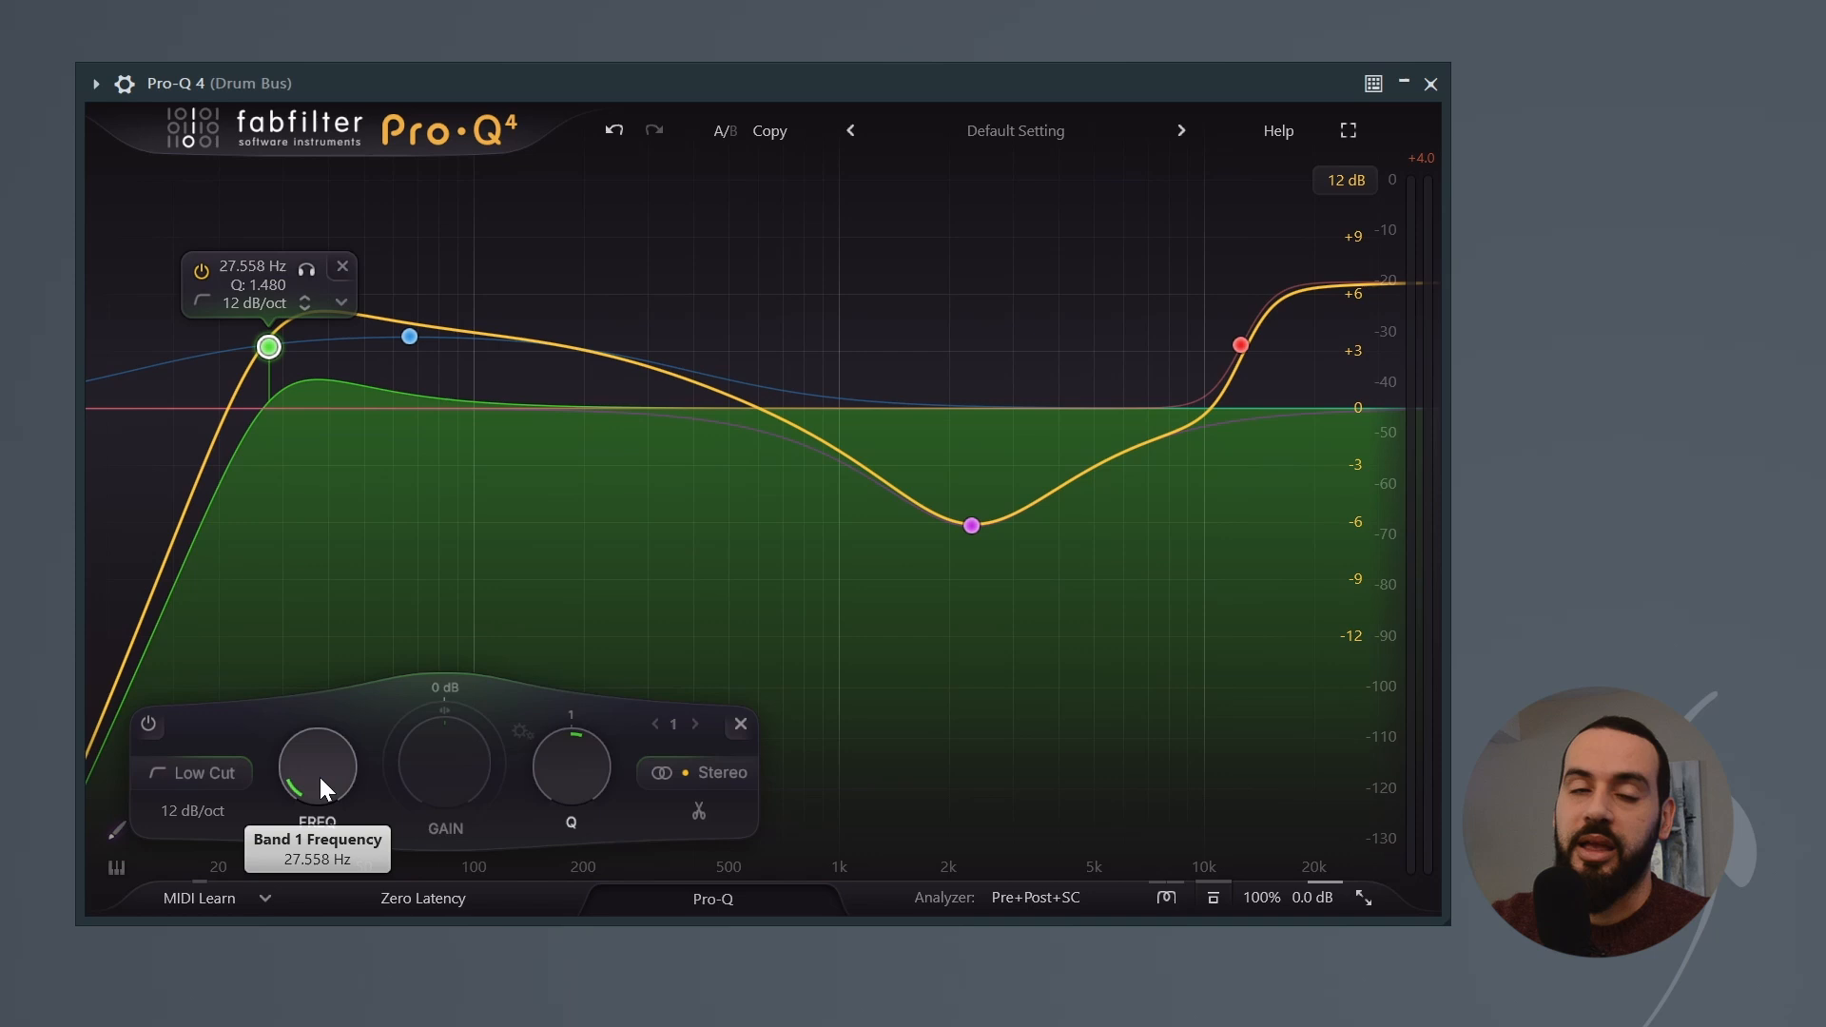
{"action": "left_click_drag", "start_coordinate": [321, 779], "coordinate": [319, 798]}
{"action": "left_click_drag", "start_coordinate": [547, 788], "coordinate": [563, 818]}
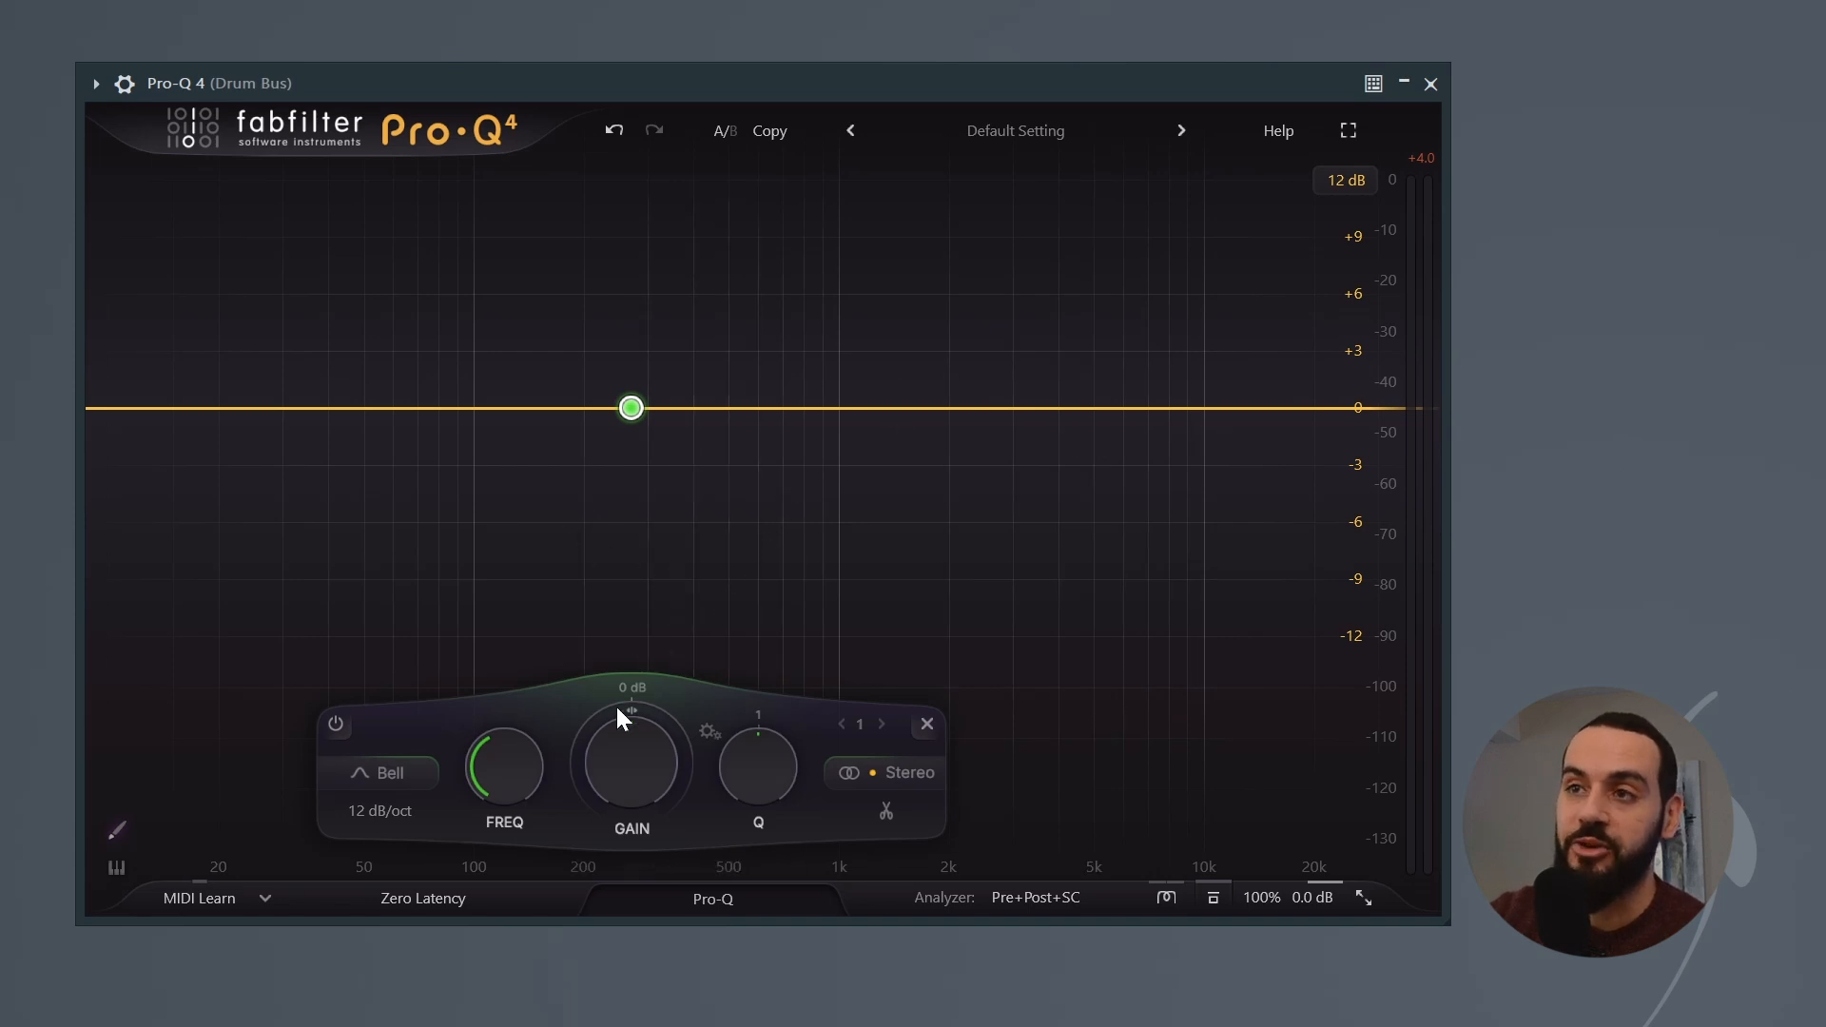
Step: Set the 270 Hz bell's dynamic range to about -5.4 dB and play the track to hear the dynamic cut
{"action": "left_click_drag", "start_coordinate": [594, 728], "coordinate": [555, 961]}
{"action": "key", "text": "space"}
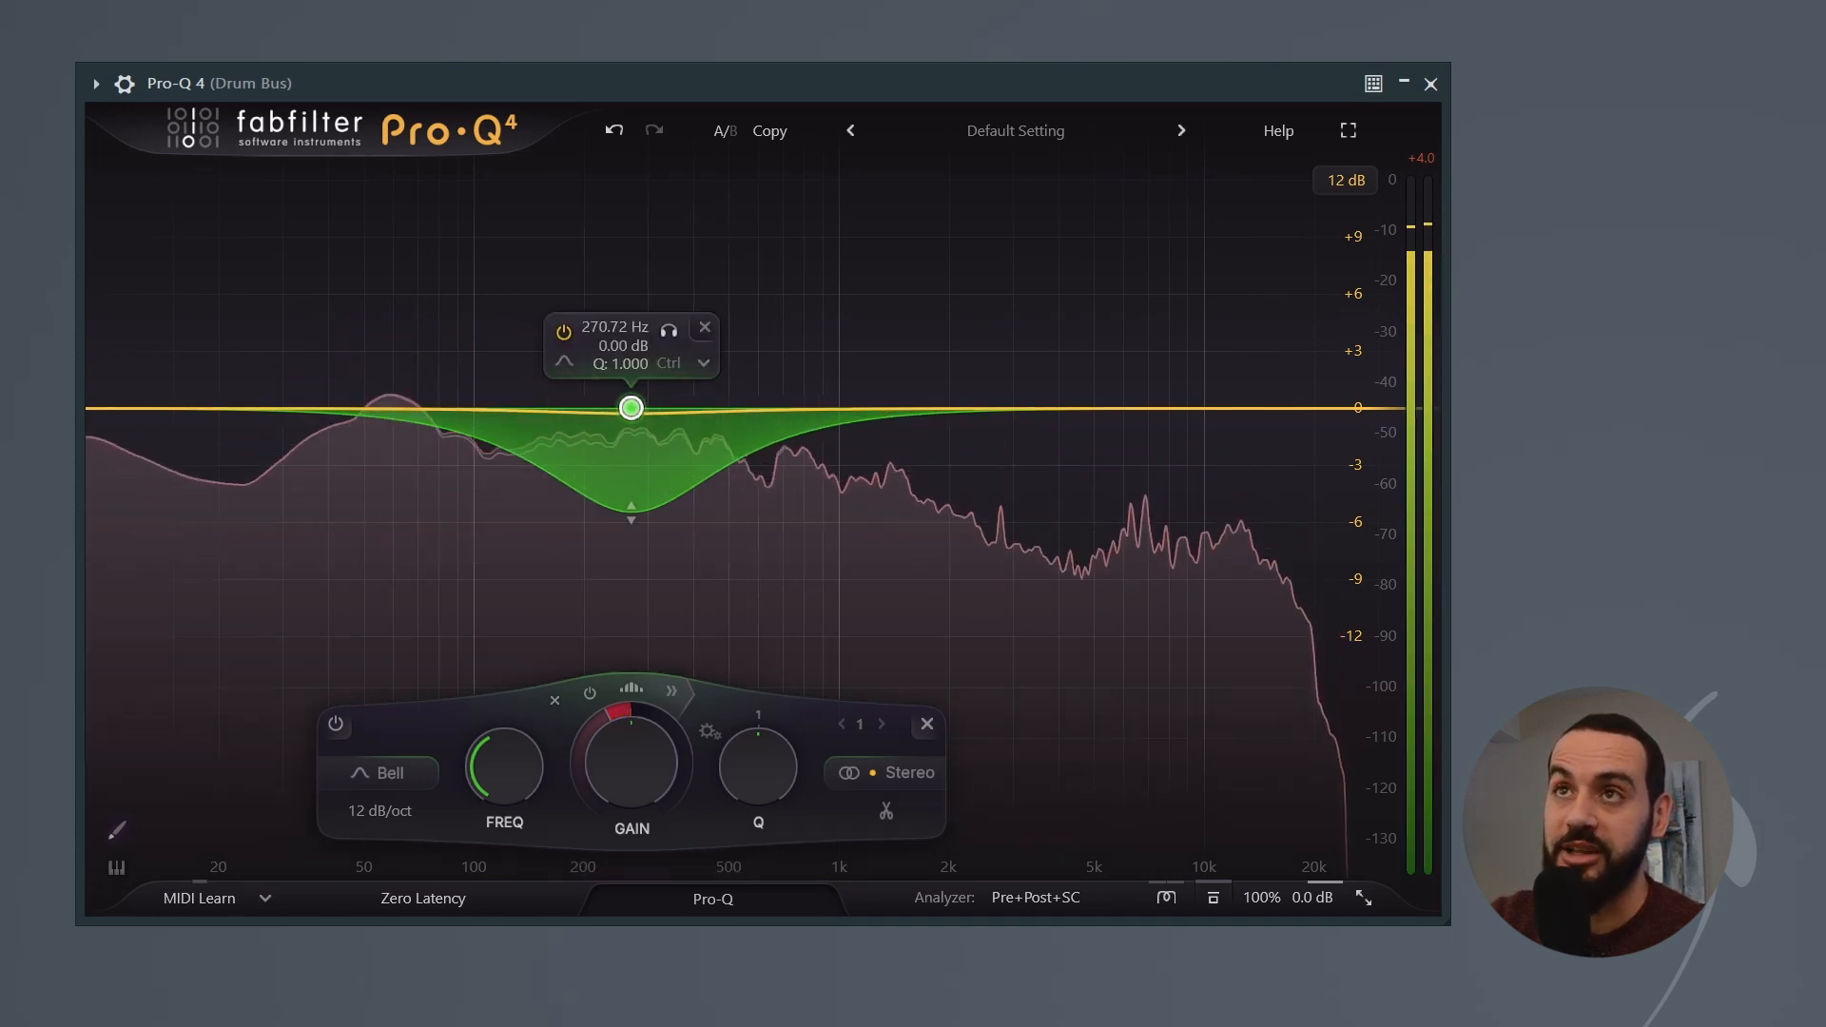
{"action": "key", "text": "space"}
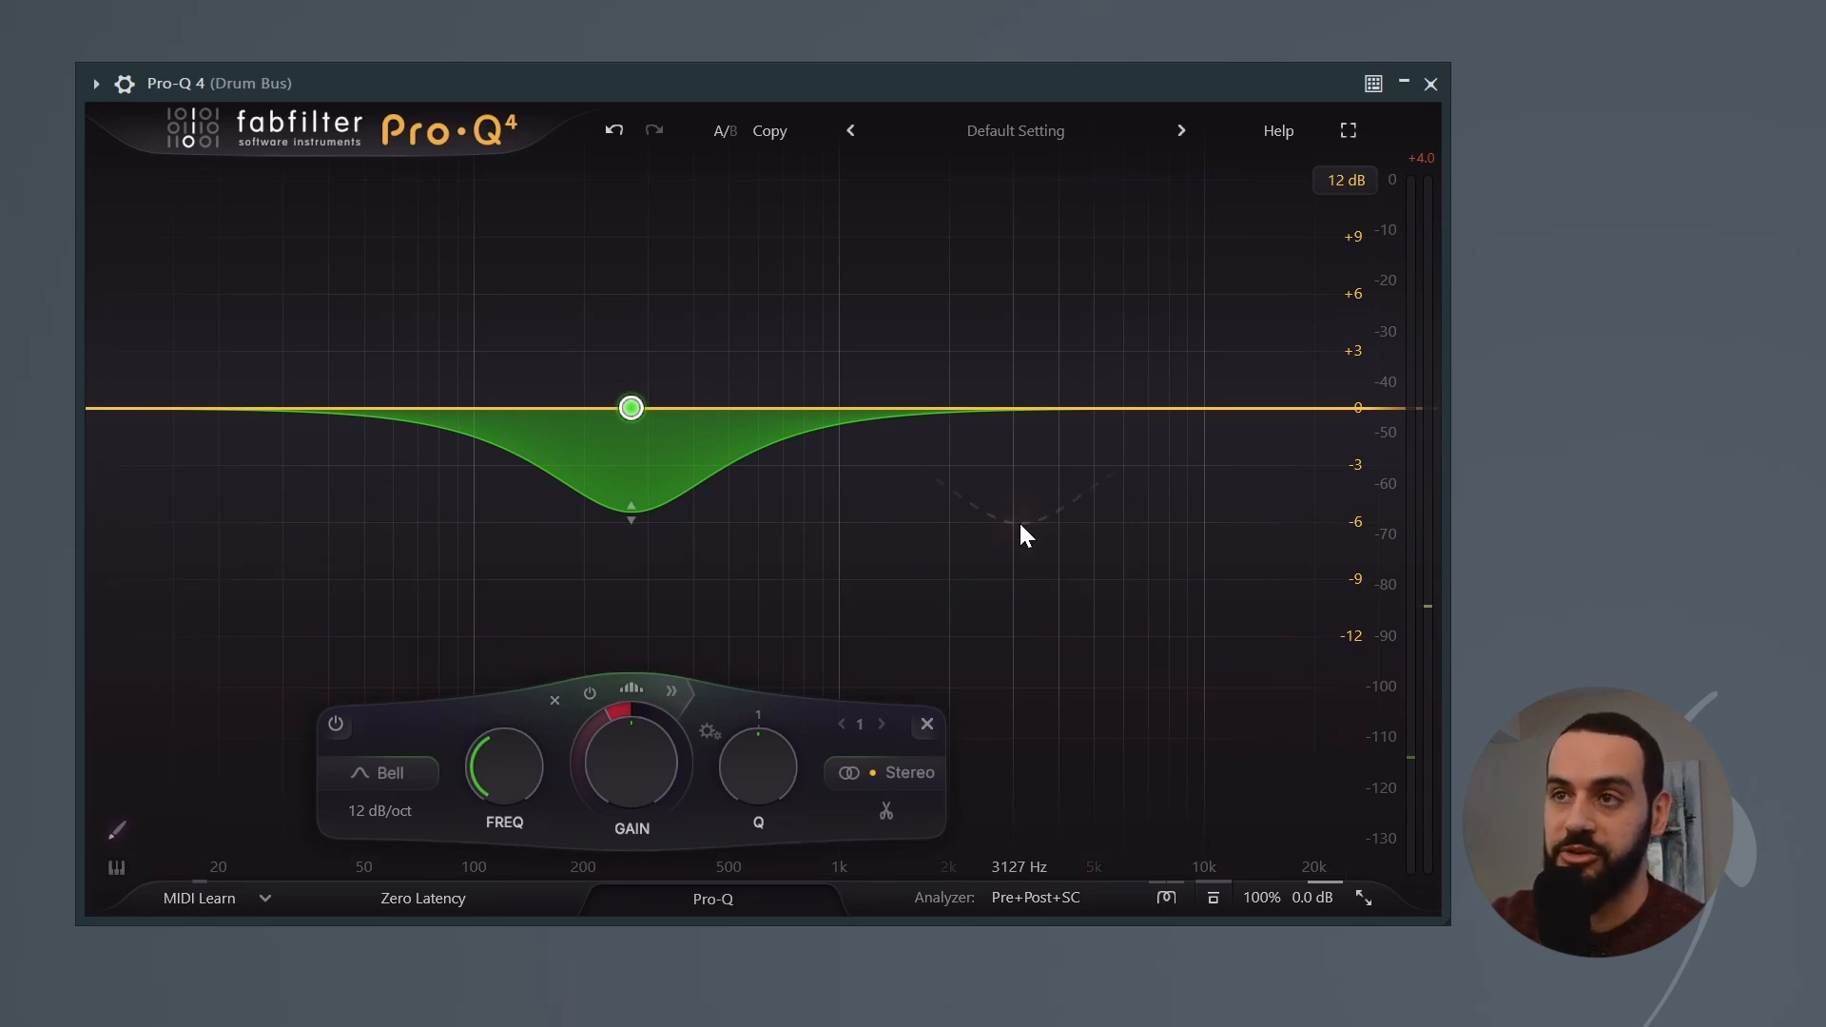
Step: Enable spectral dynamics on the 270 Hz bell with Low resolution and set its dynamic range to about -10.9 dB
{"action": "left_click", "coordinate": [631, 686]}
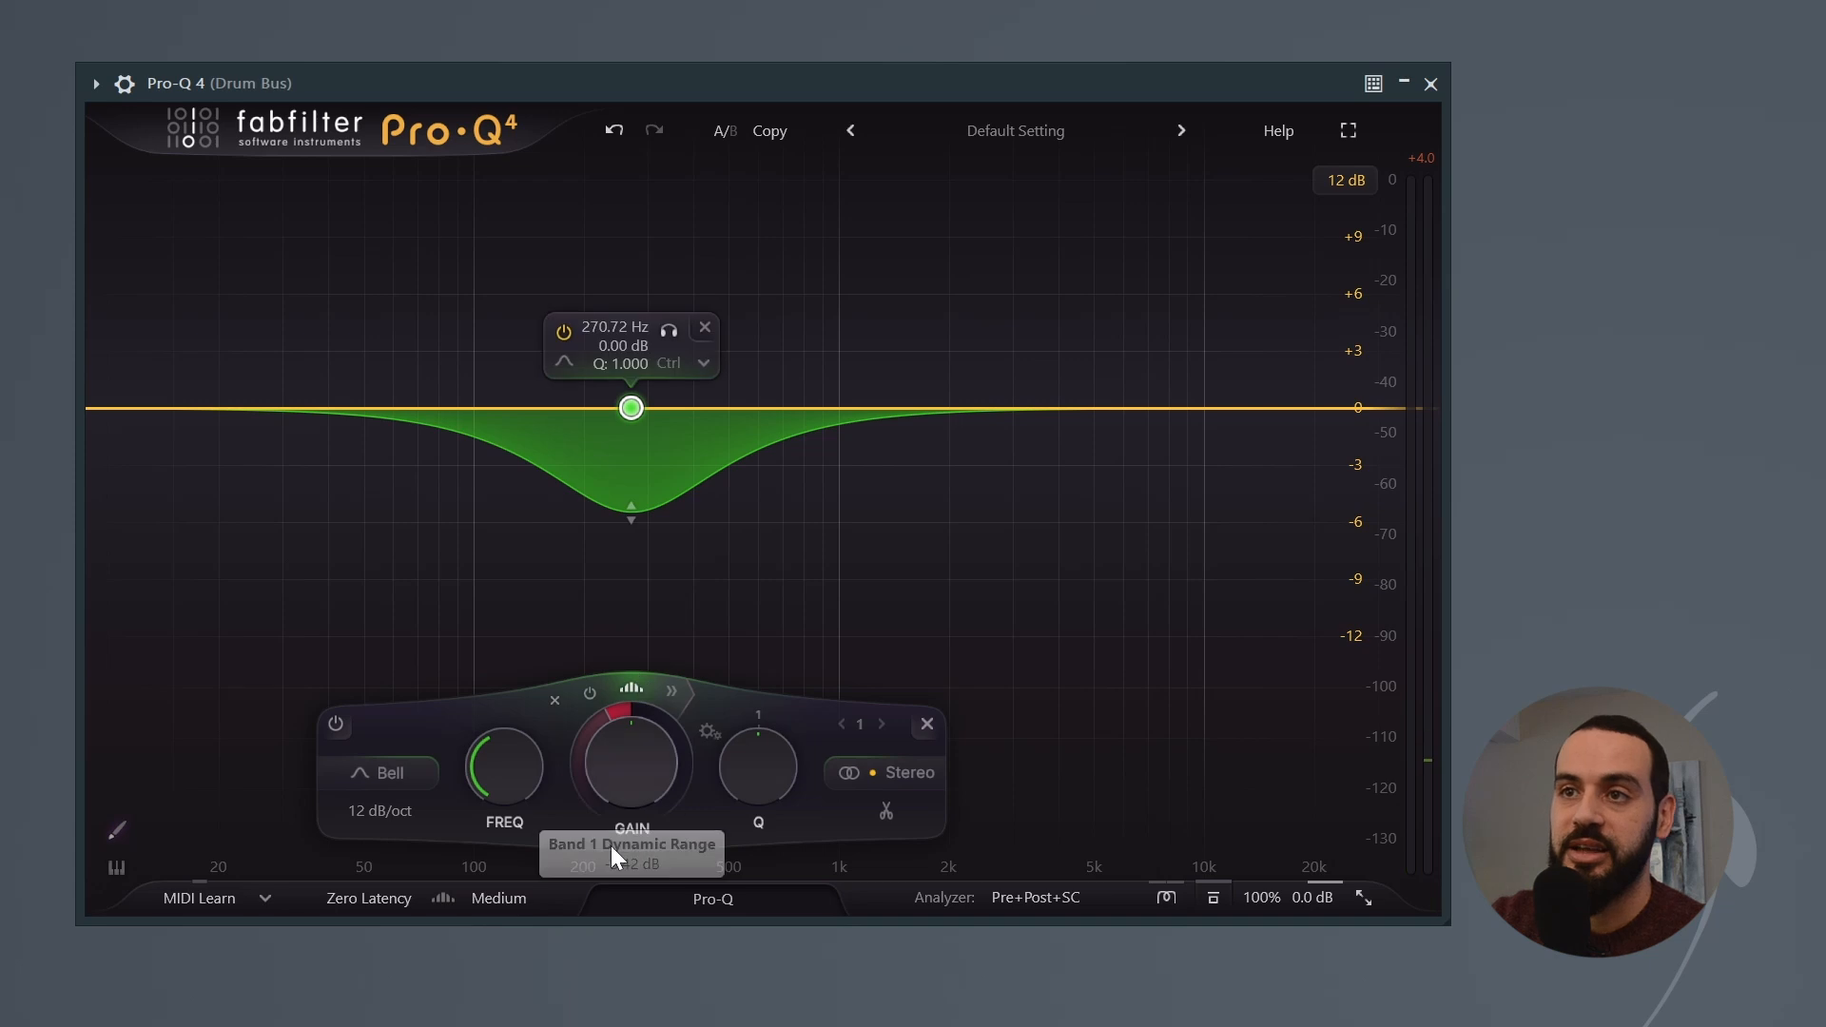
{"action": "left_click", "coordinate": [523, 898]}
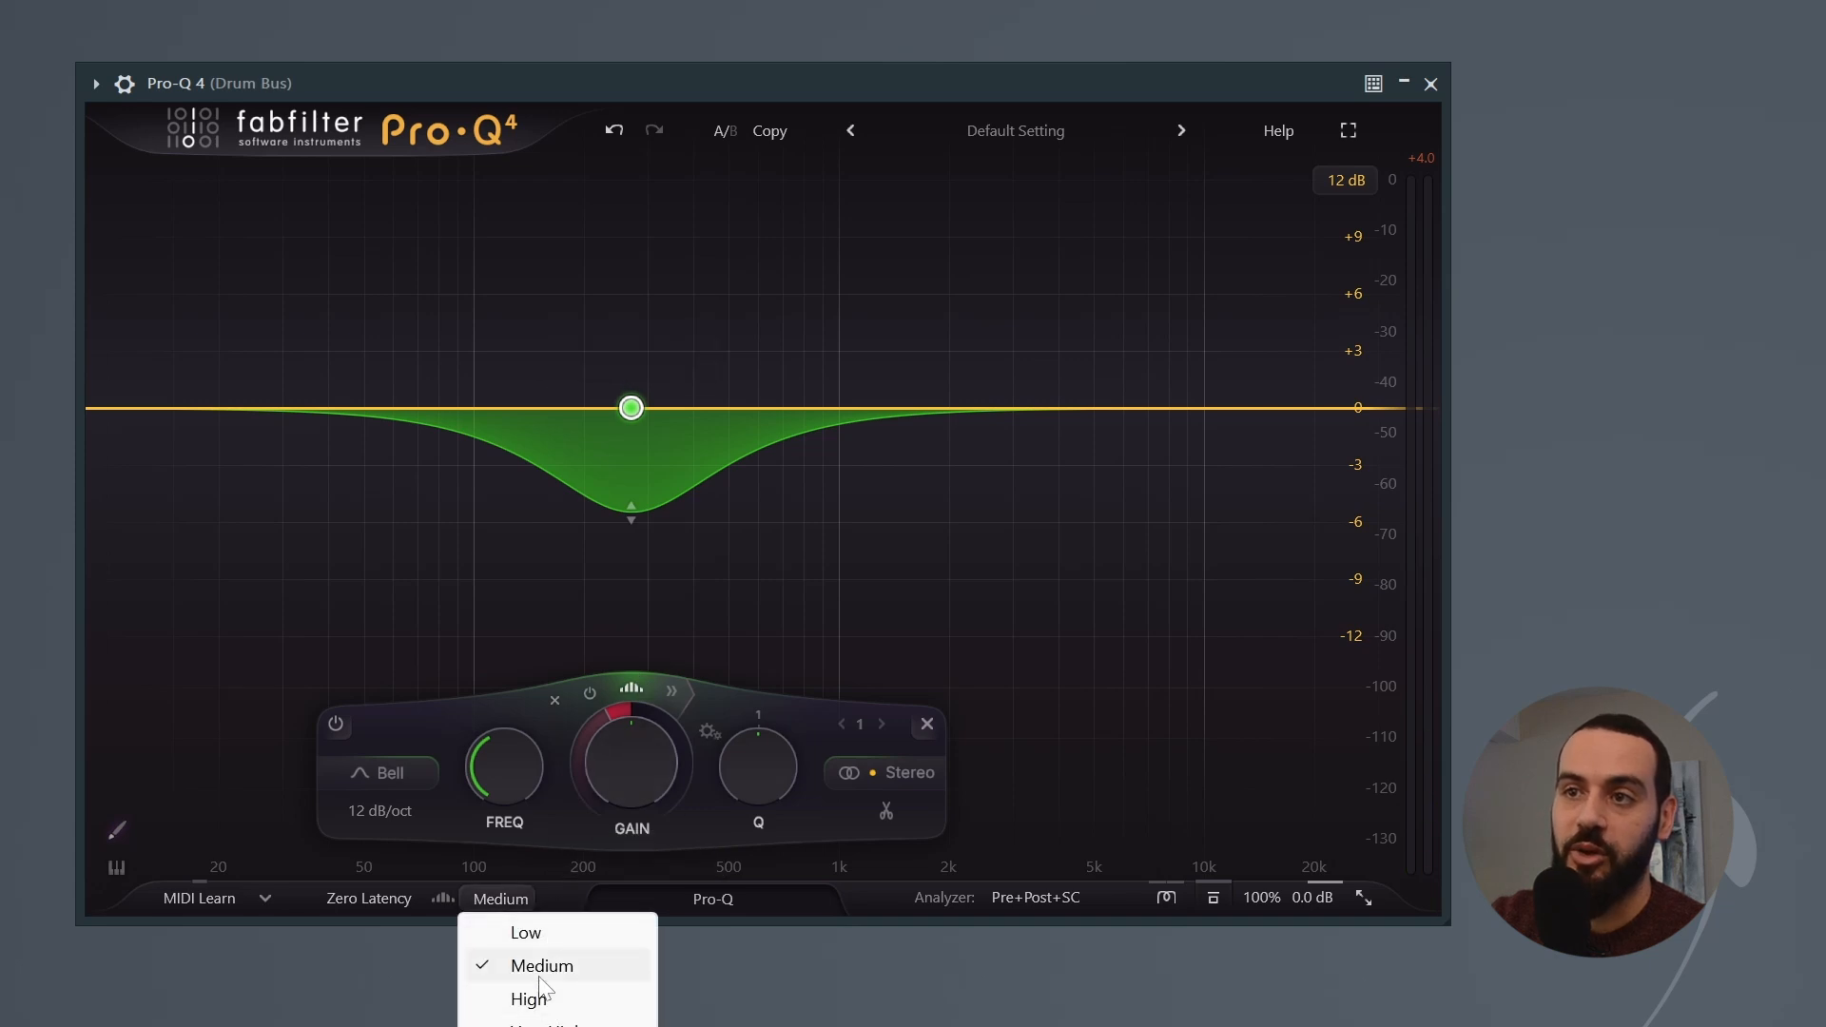
{"action": "left_click", "coordinate": [562, 934]}
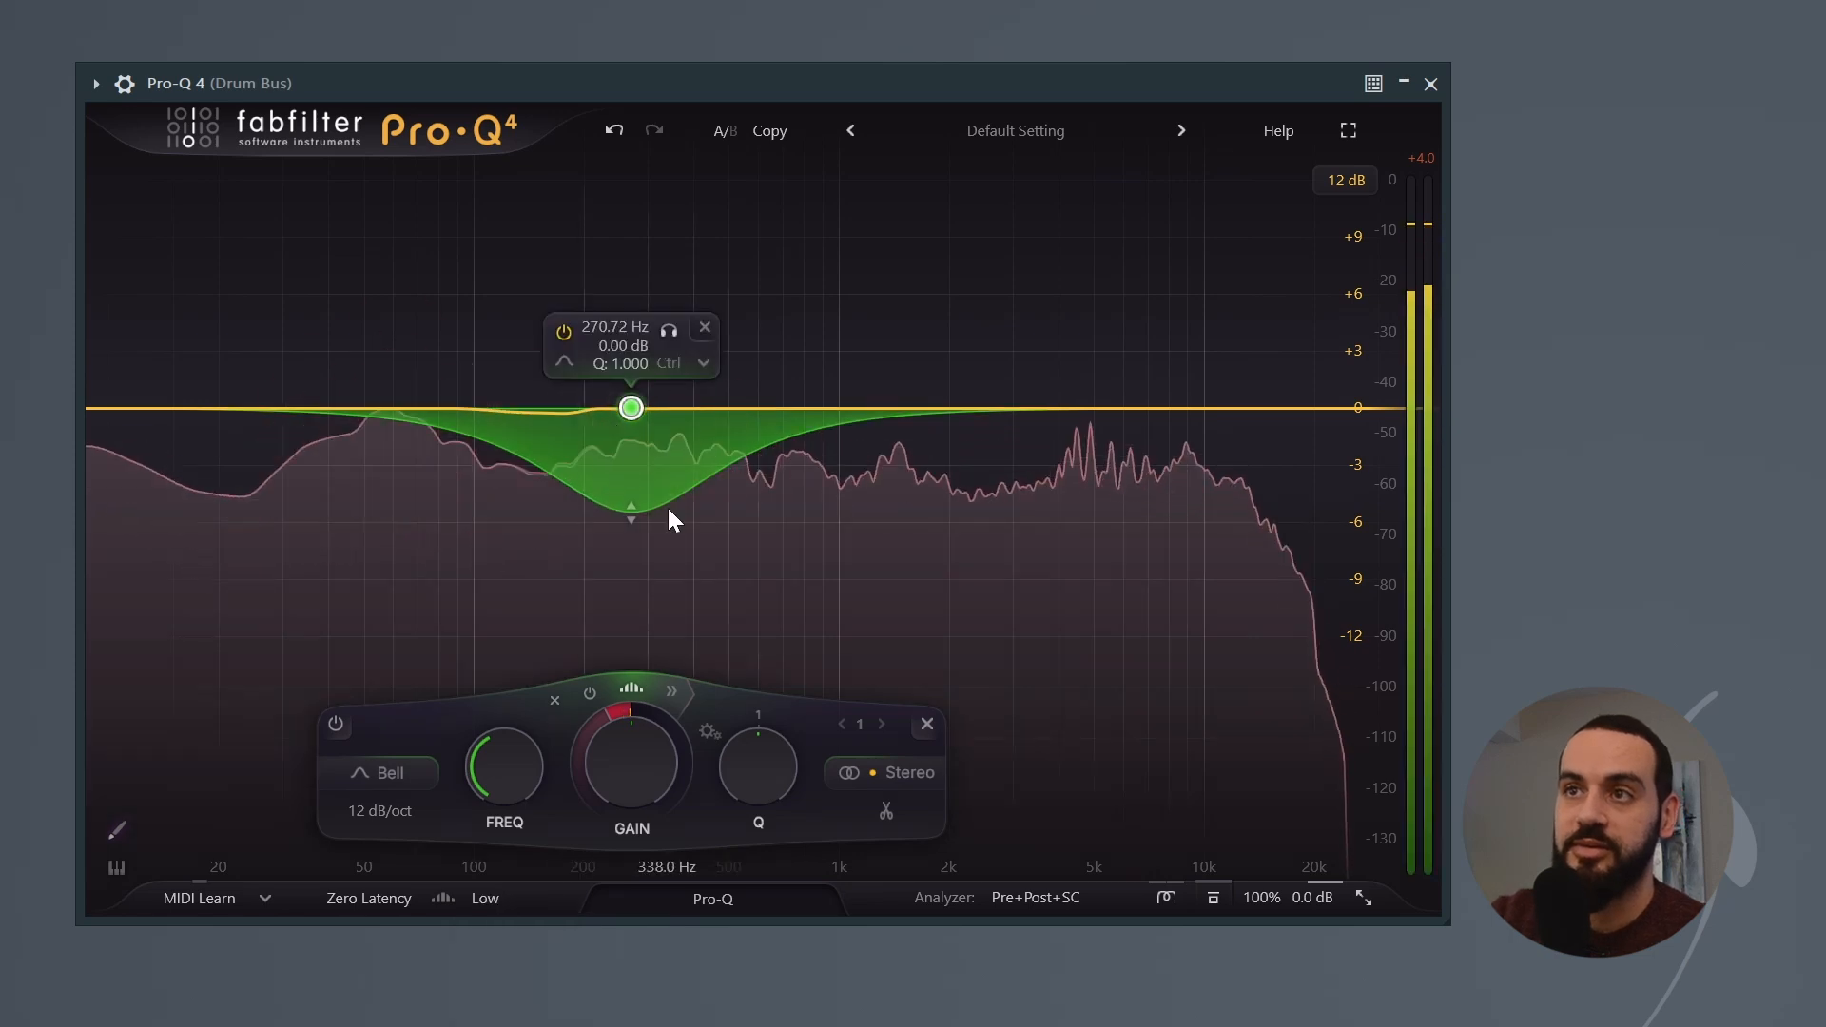
{"action": "left_click_drag", "start_coordinate": [608, 718], "coordinate": [567, 863]}
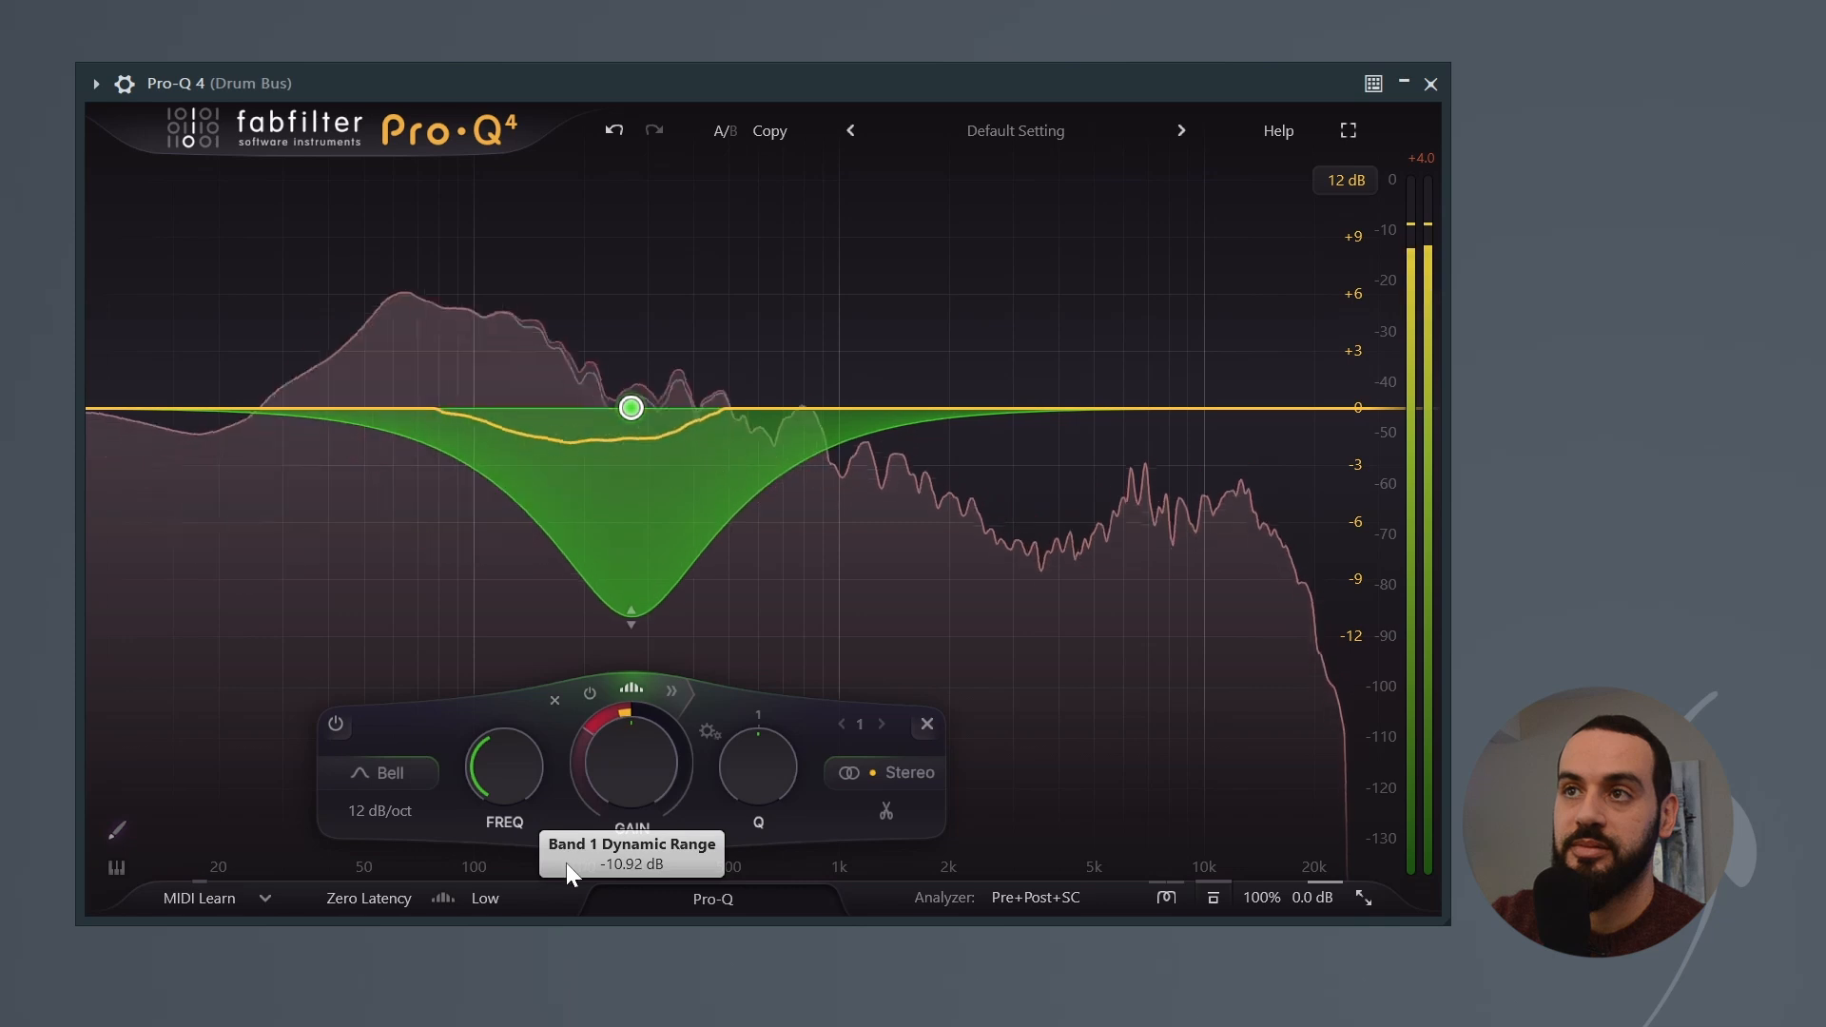
Step: Compare the bell with spectral processing off and on, and raise the spectral resolution to Medium and then to High
{"action": "left_click", "coordinate": [637, 688]}
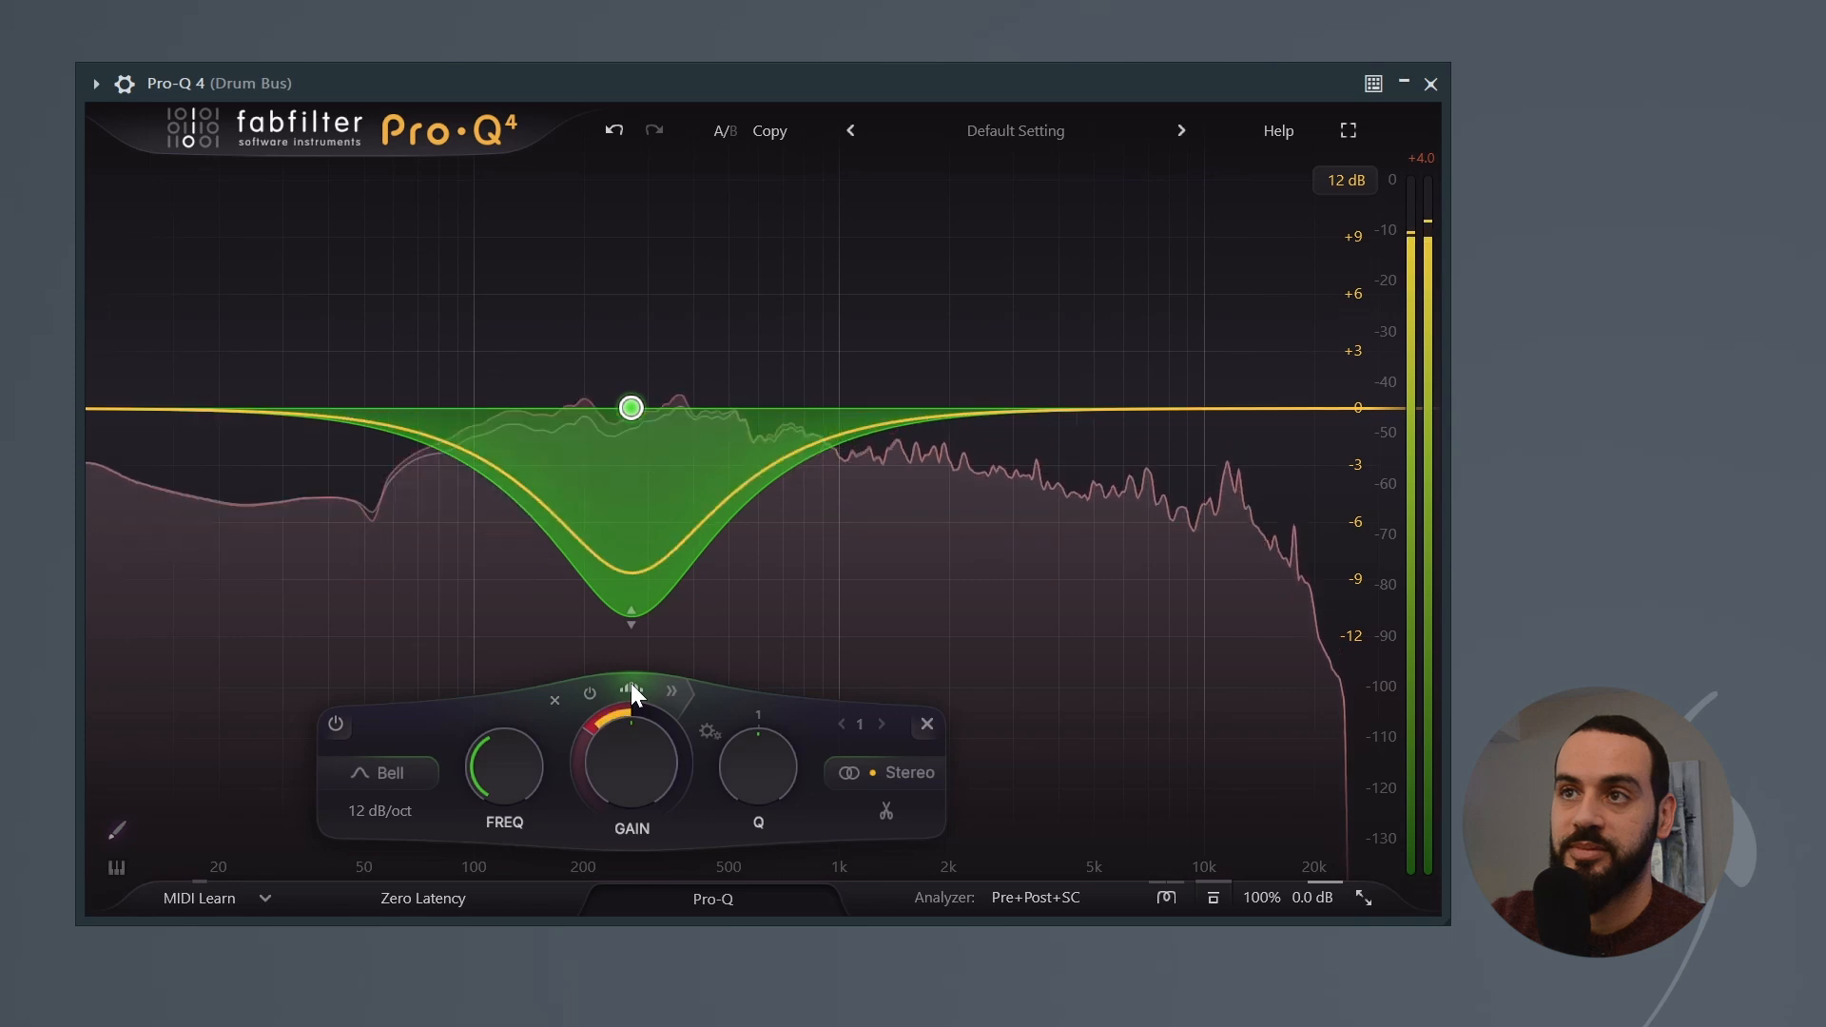
{"action": "left_click", "coordinate": [633, 690]}
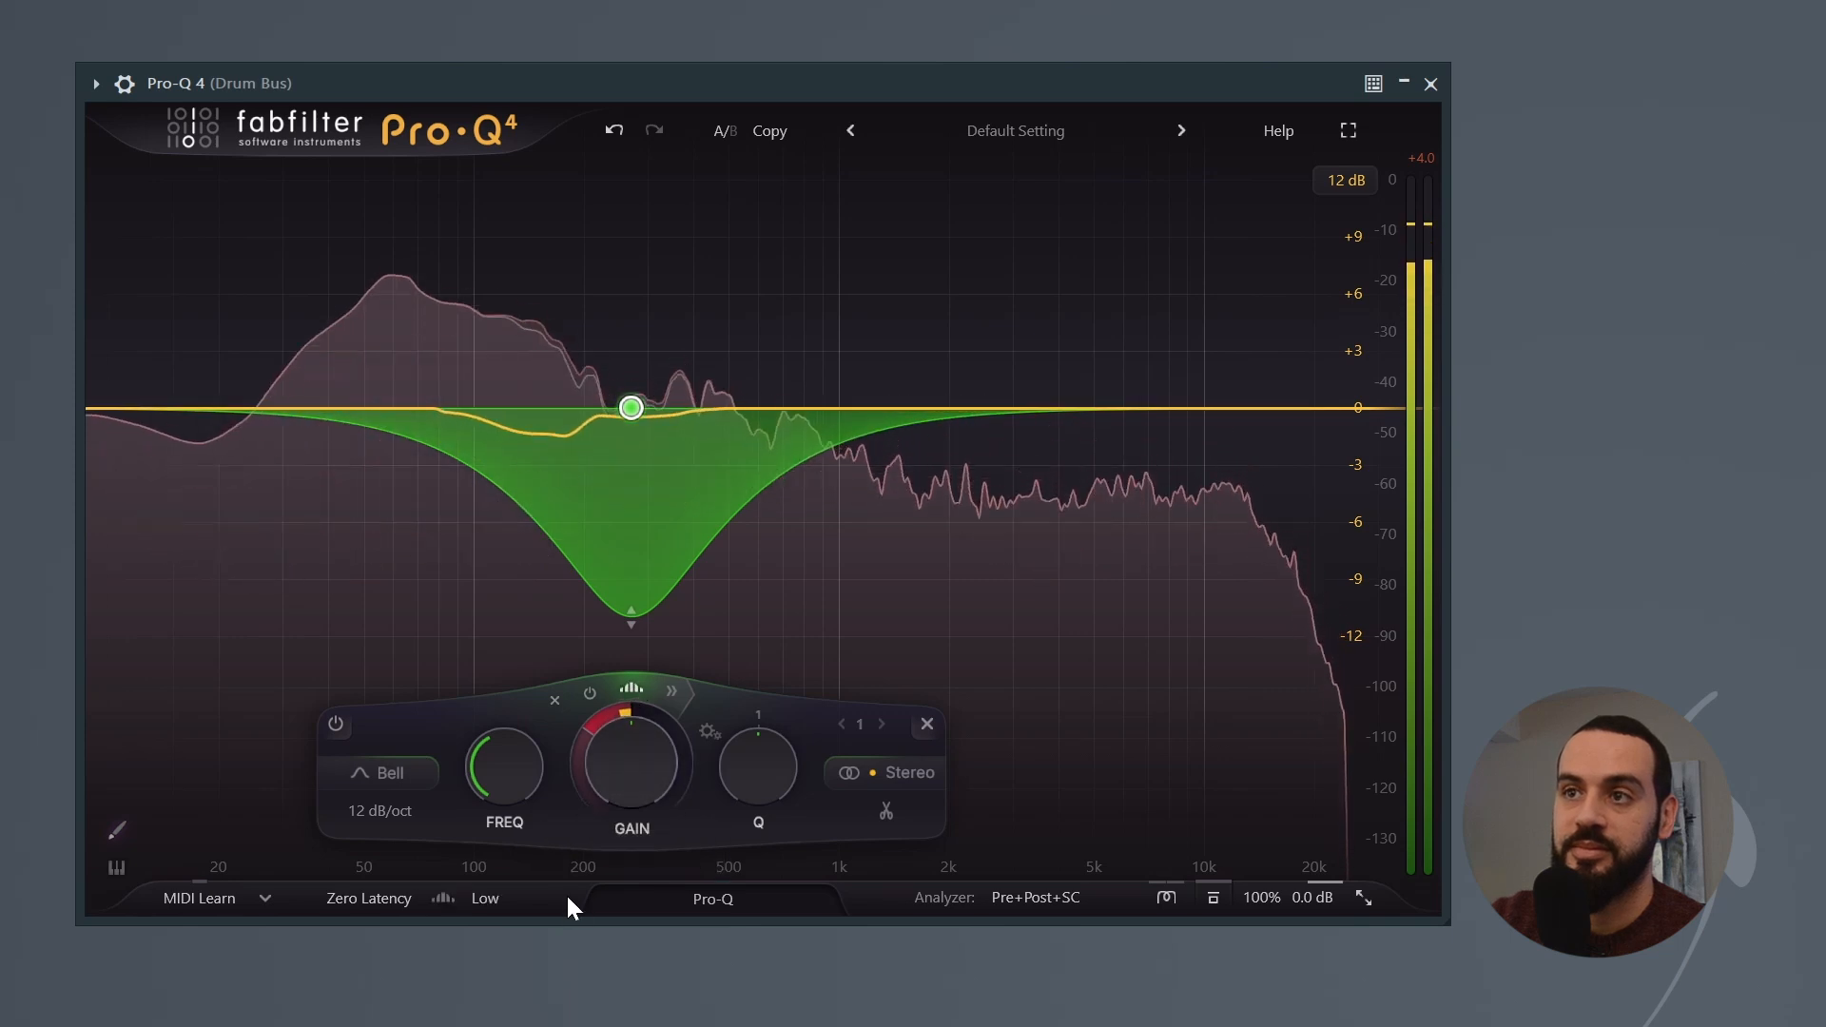
{"action": "left_click", "coordinate": [490, 897]}
{"action": "left_click", "coordinate": [531, 963]}
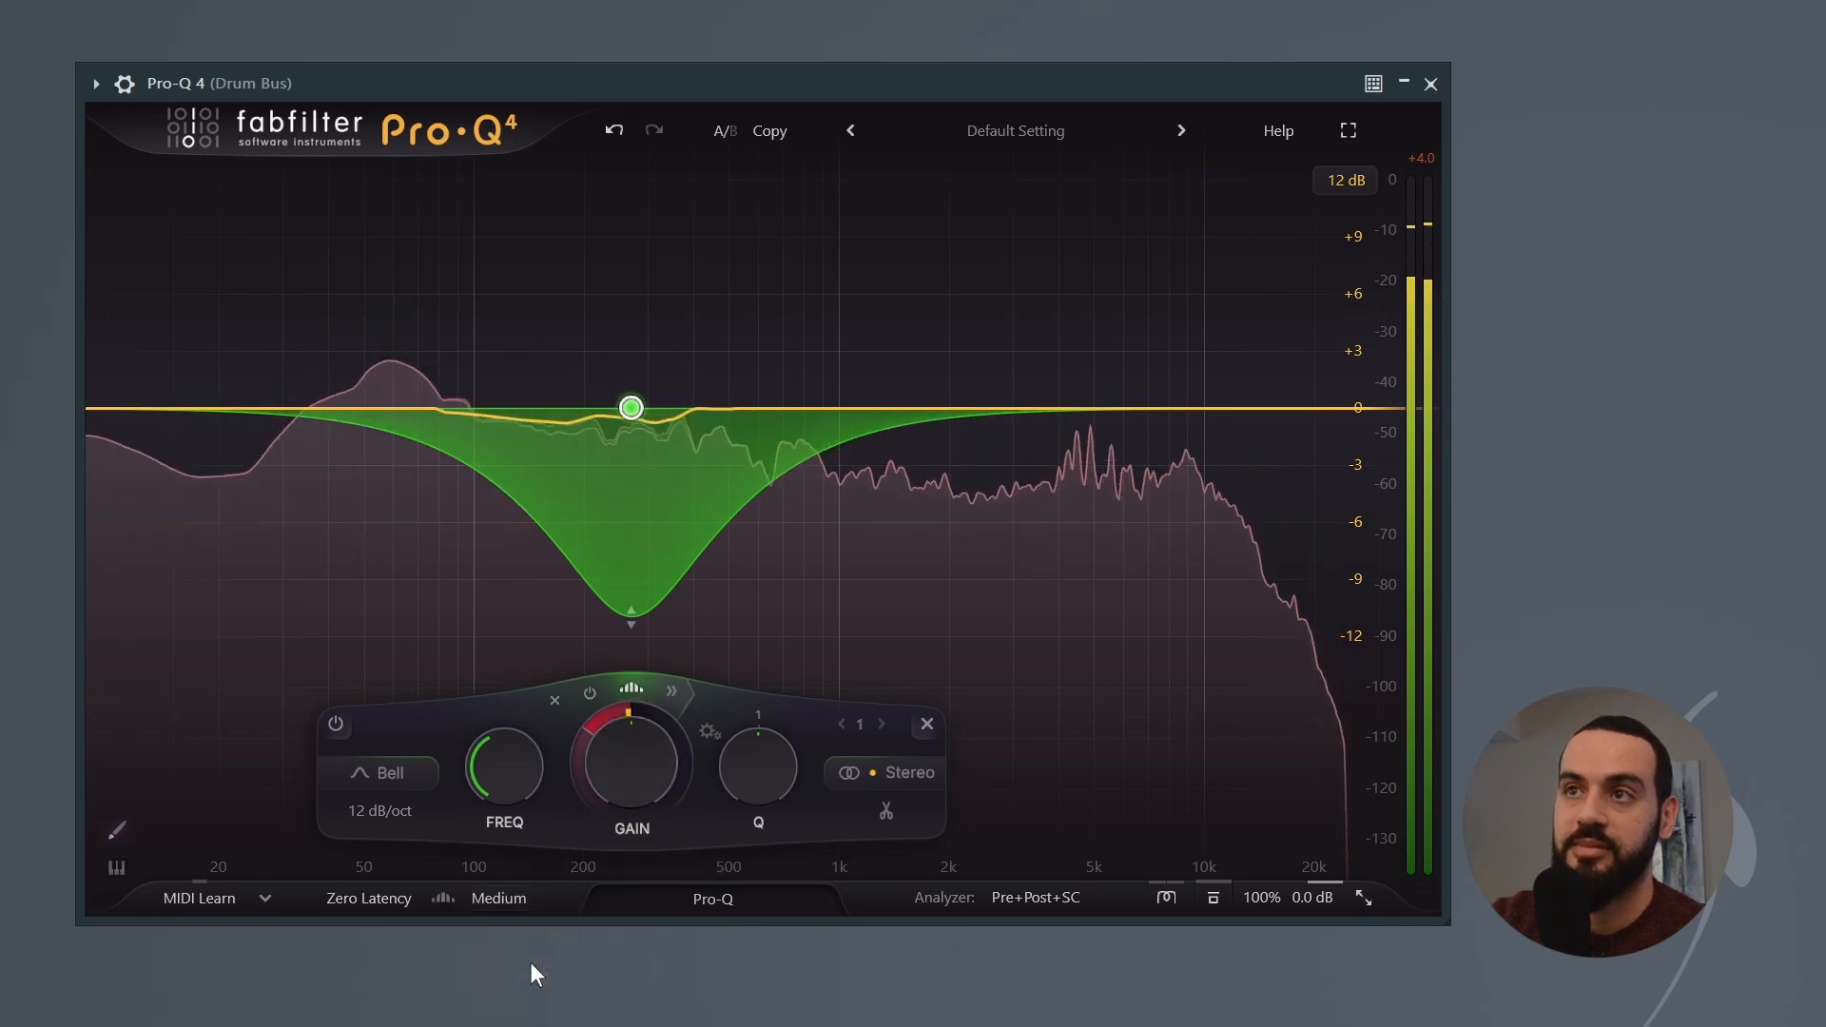
{"action": "left_click", "coordinate": [519, 898]}
{"action": "left_click", "coordinate": [526, 994]}
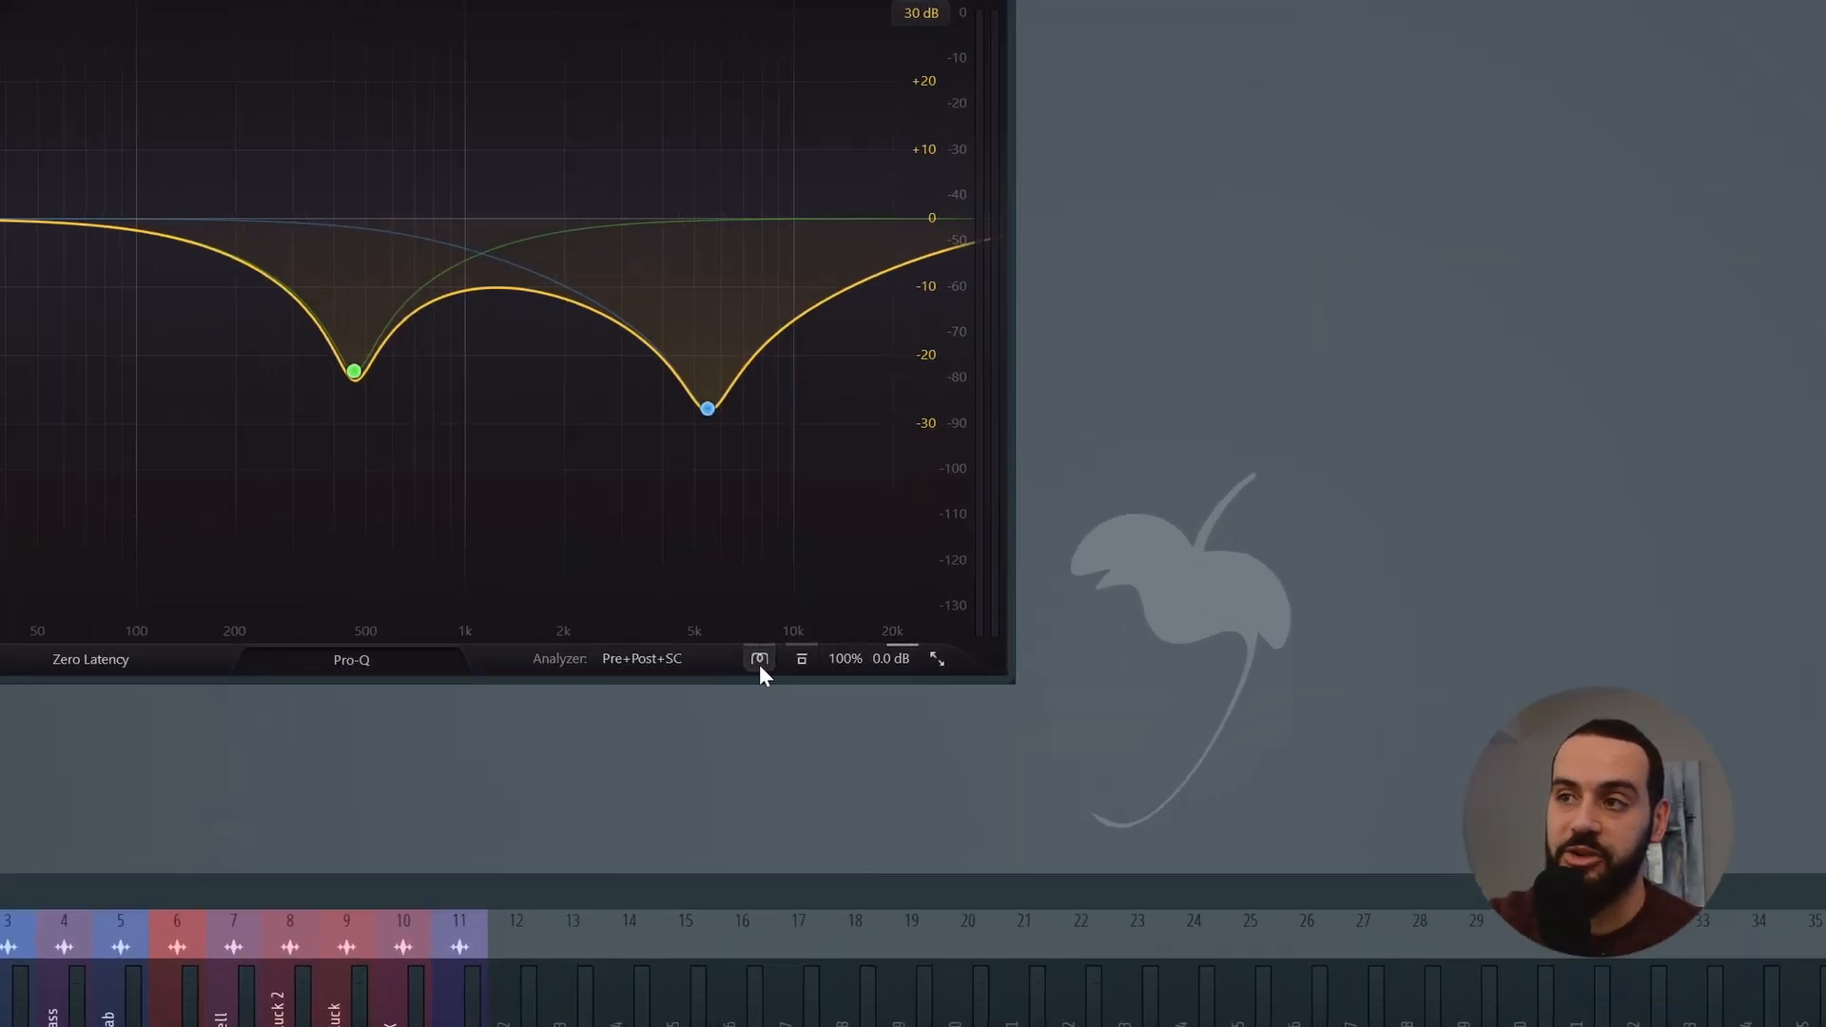
Step: Open the equalizer's character mode choices
{"action": "left_click", "coordinate": [759, 662]}
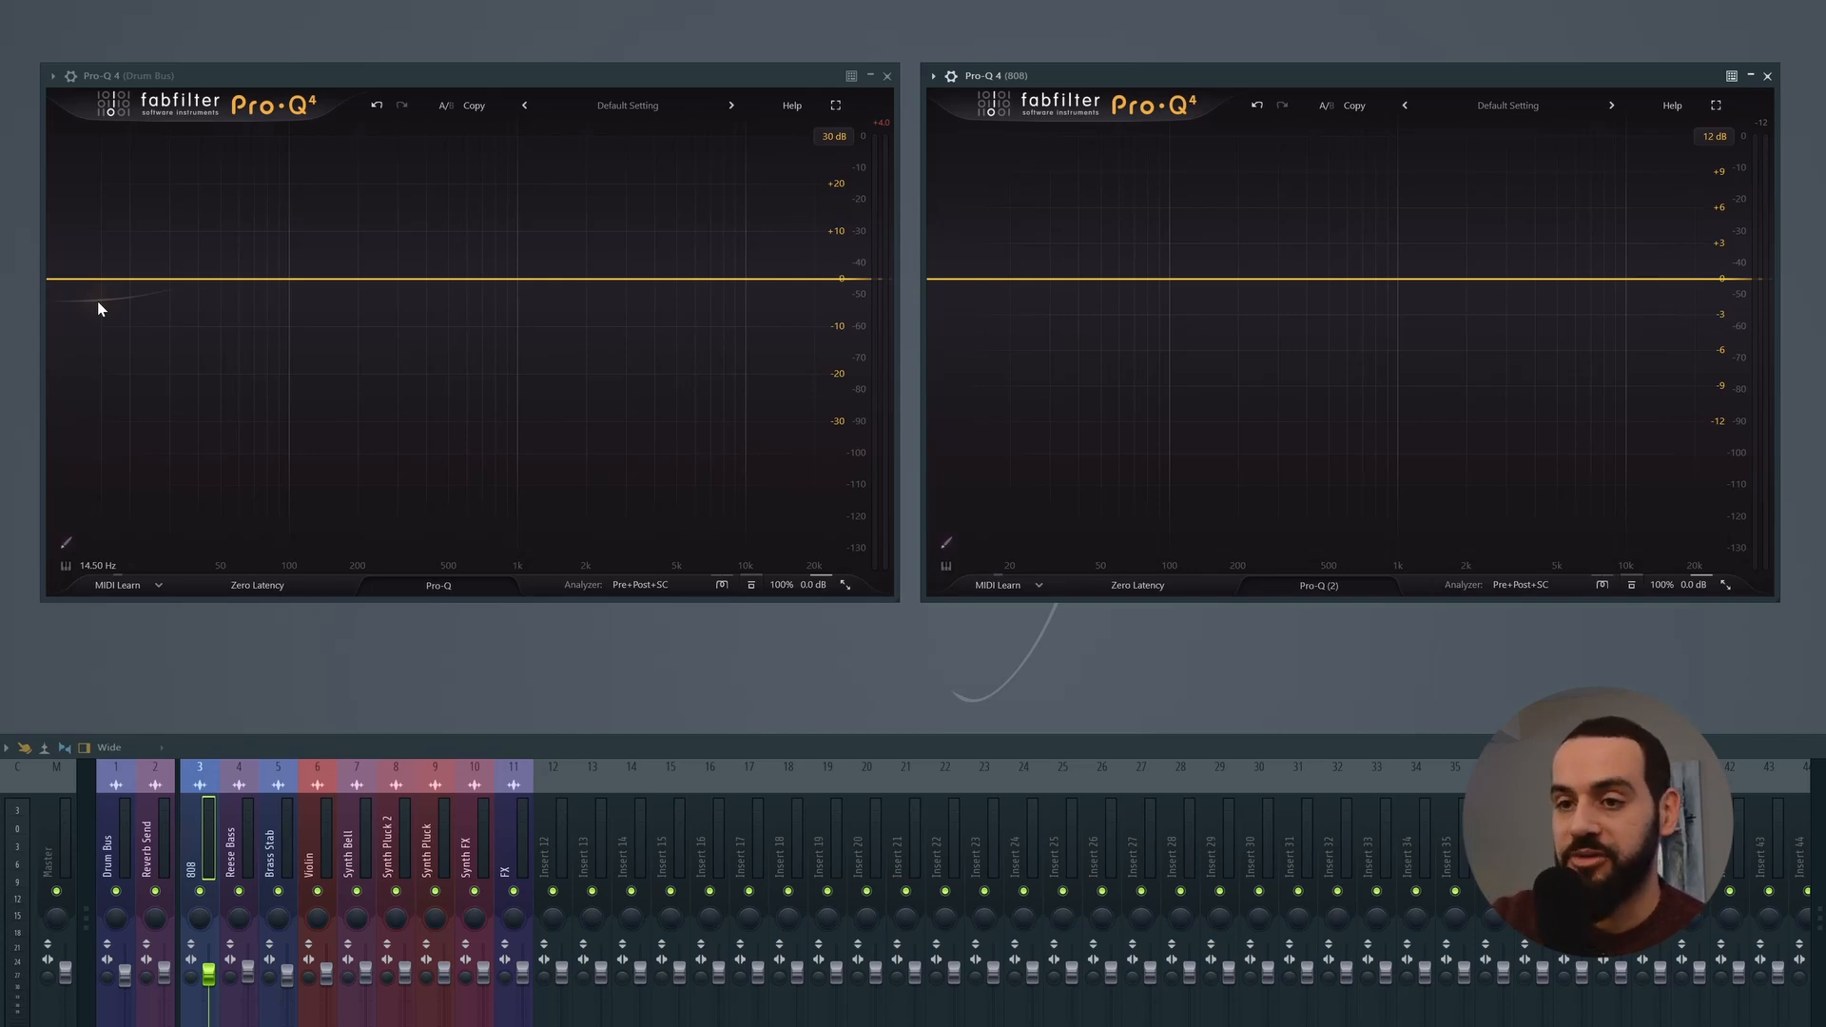
Step: Play the song and limit the 808 equalizer's analyzer to the side-chain signal by turning off Pre and Post
{"action": "left_click", "coordinate": [110, 867]}
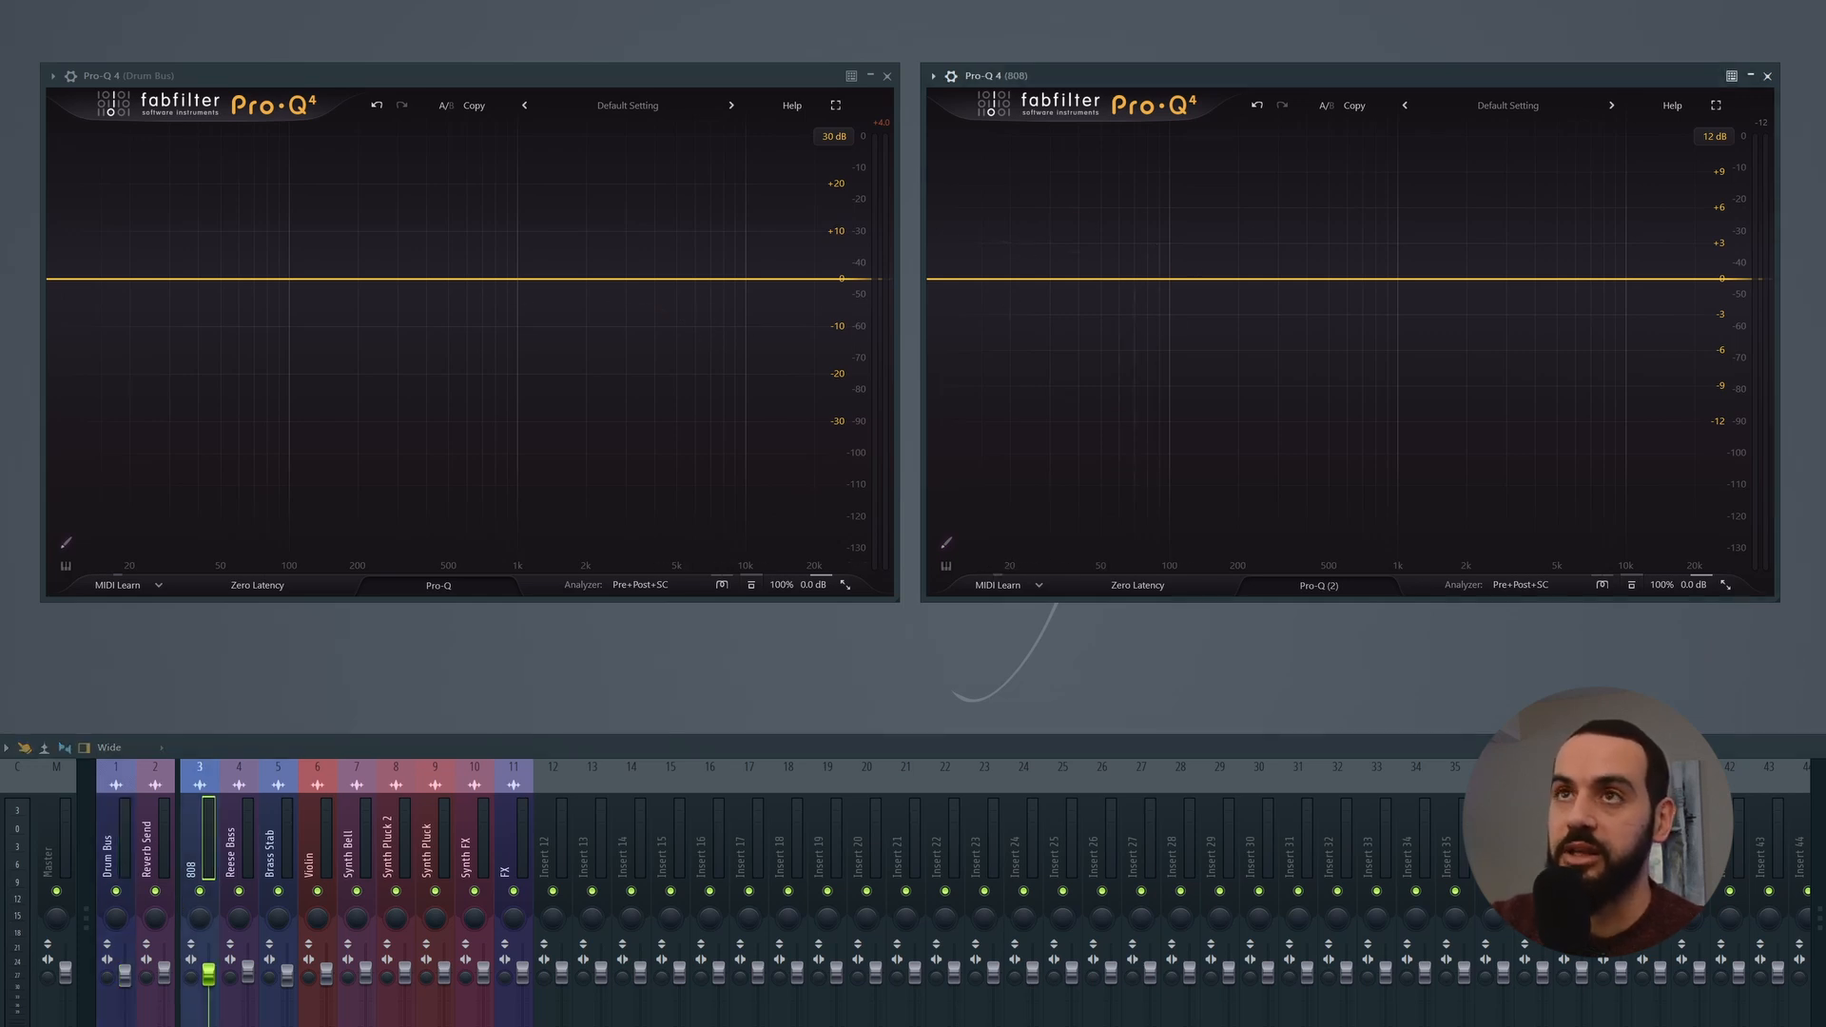
{"action": "key", "text": "space"}
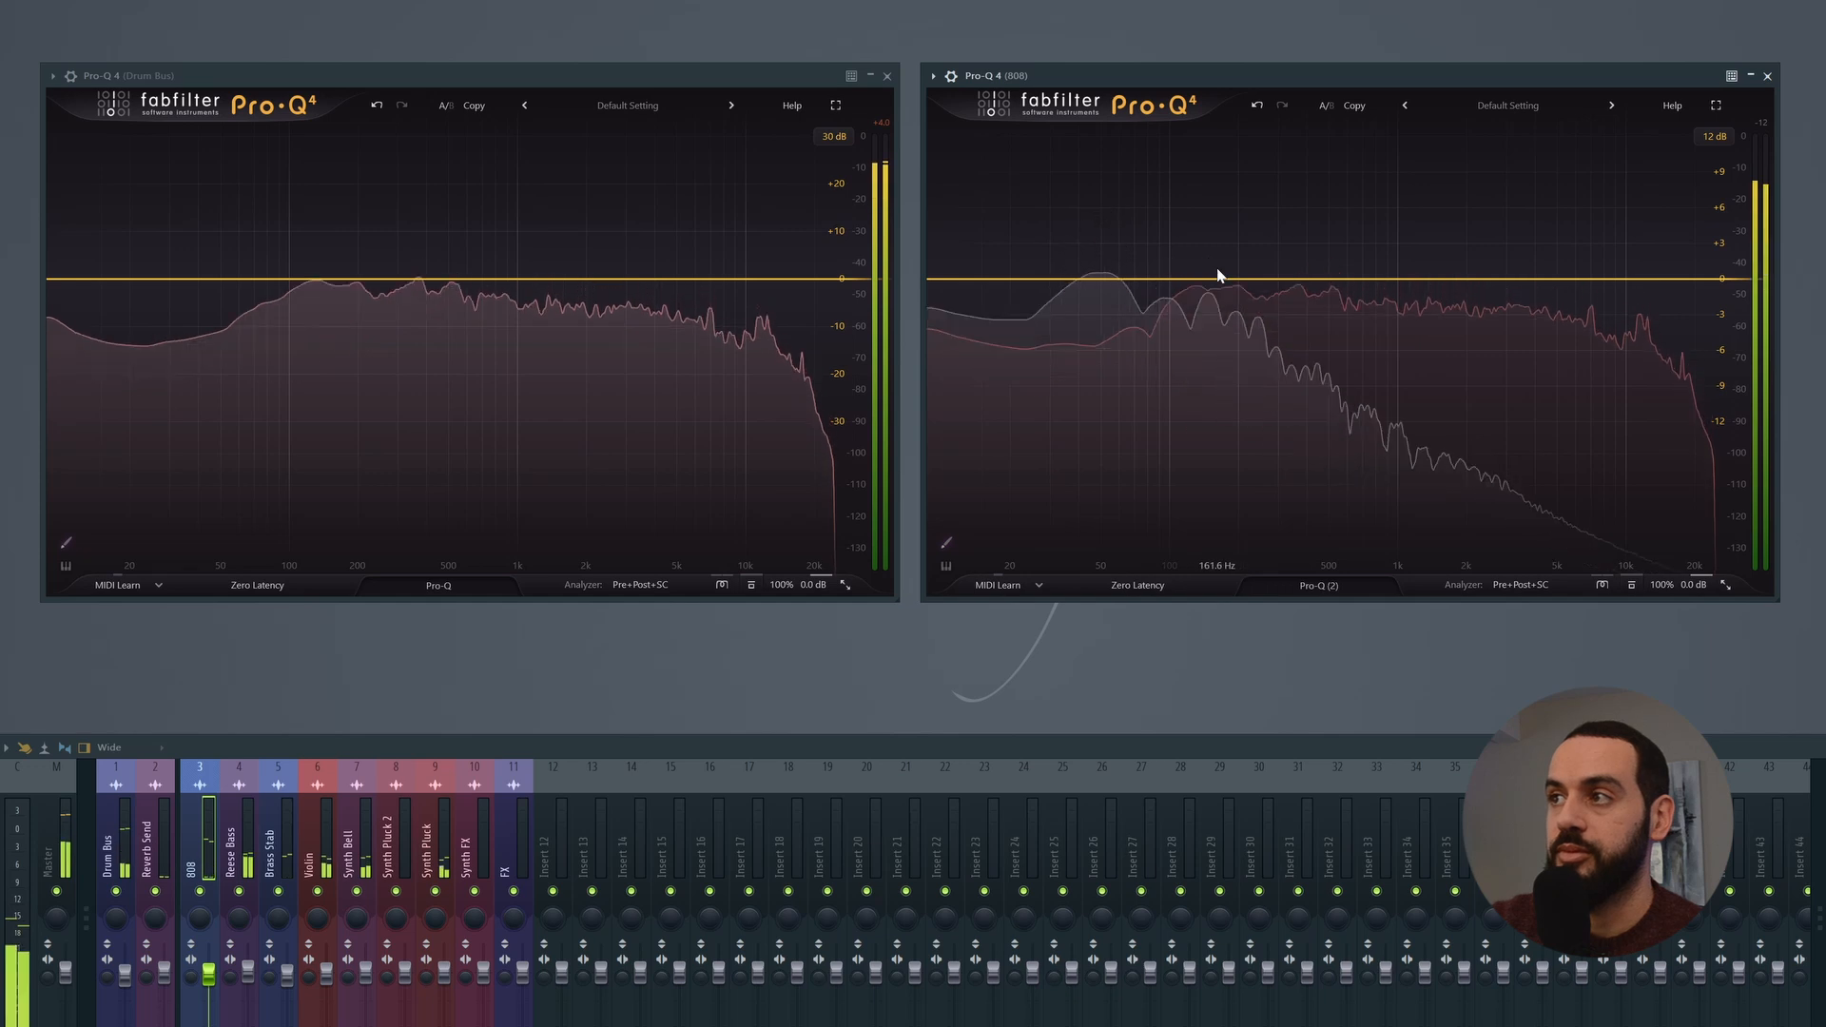
{"action": "left_click", "coordinate": [1520, 584]}
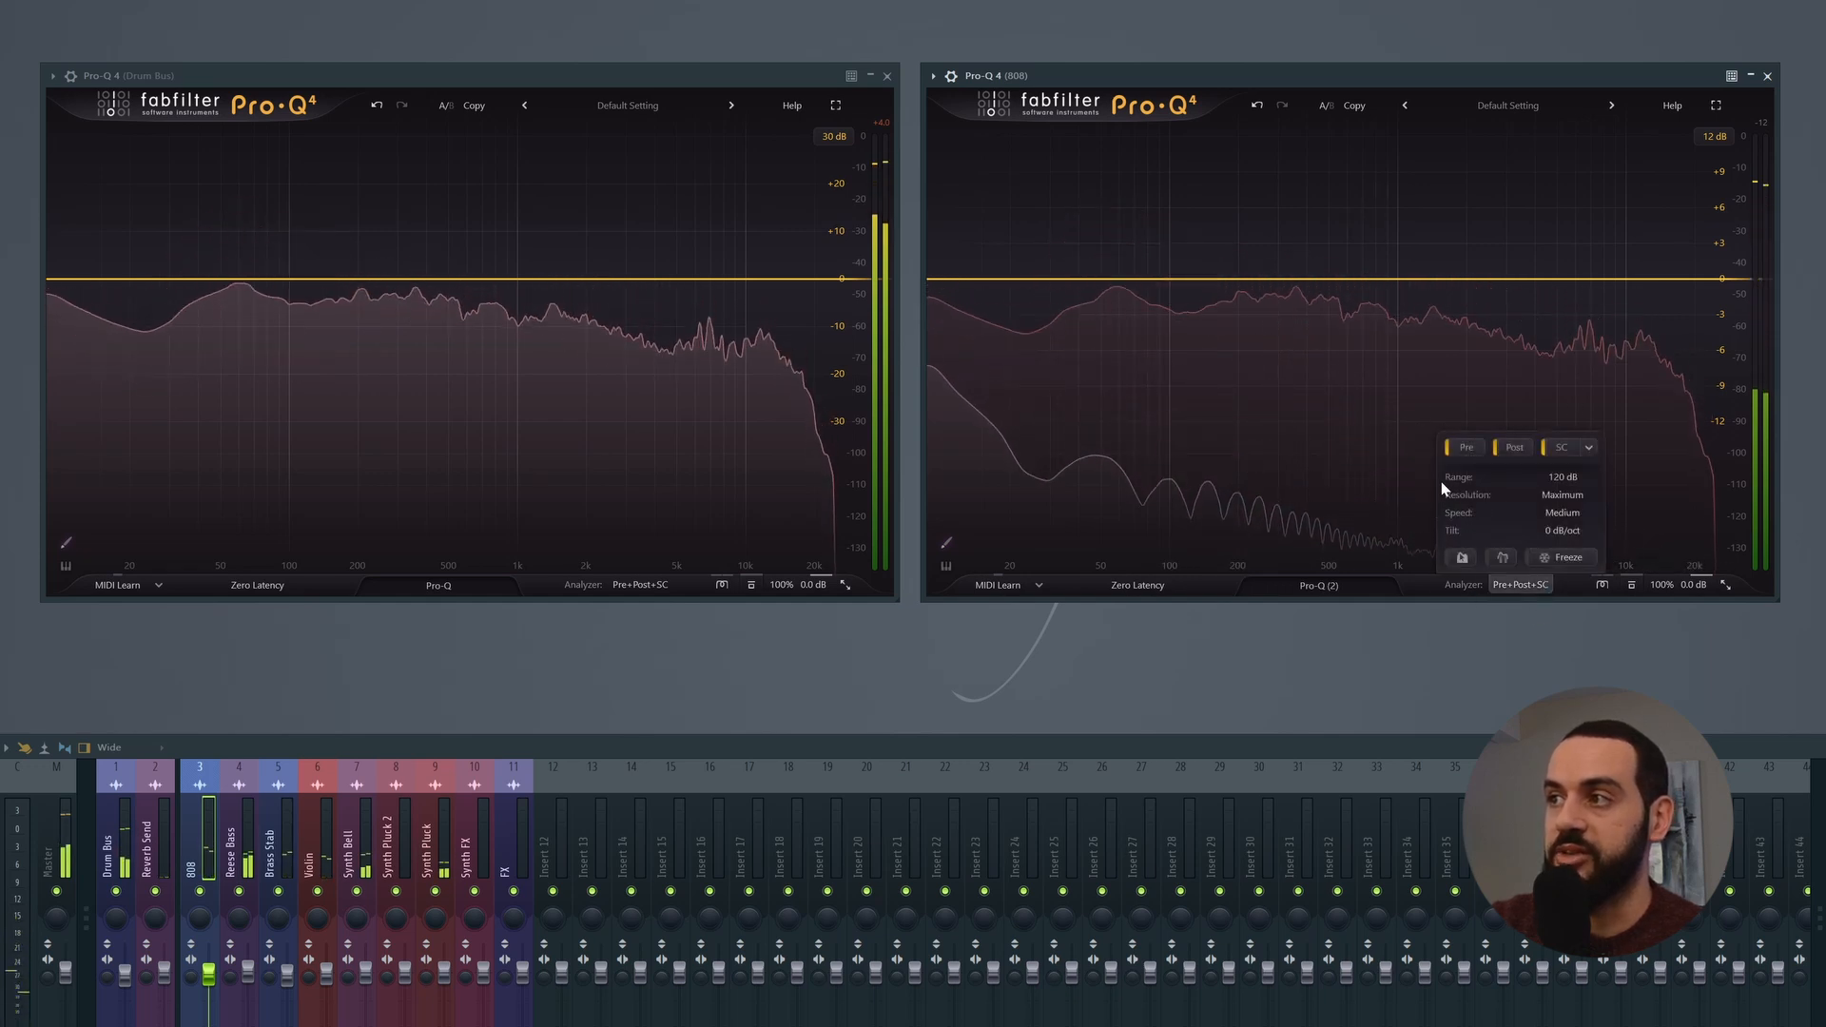
{"action": "left_click", "coordinate": [1467, 448]}
{"action": "left_click", "coordinate": [1515, 447]}
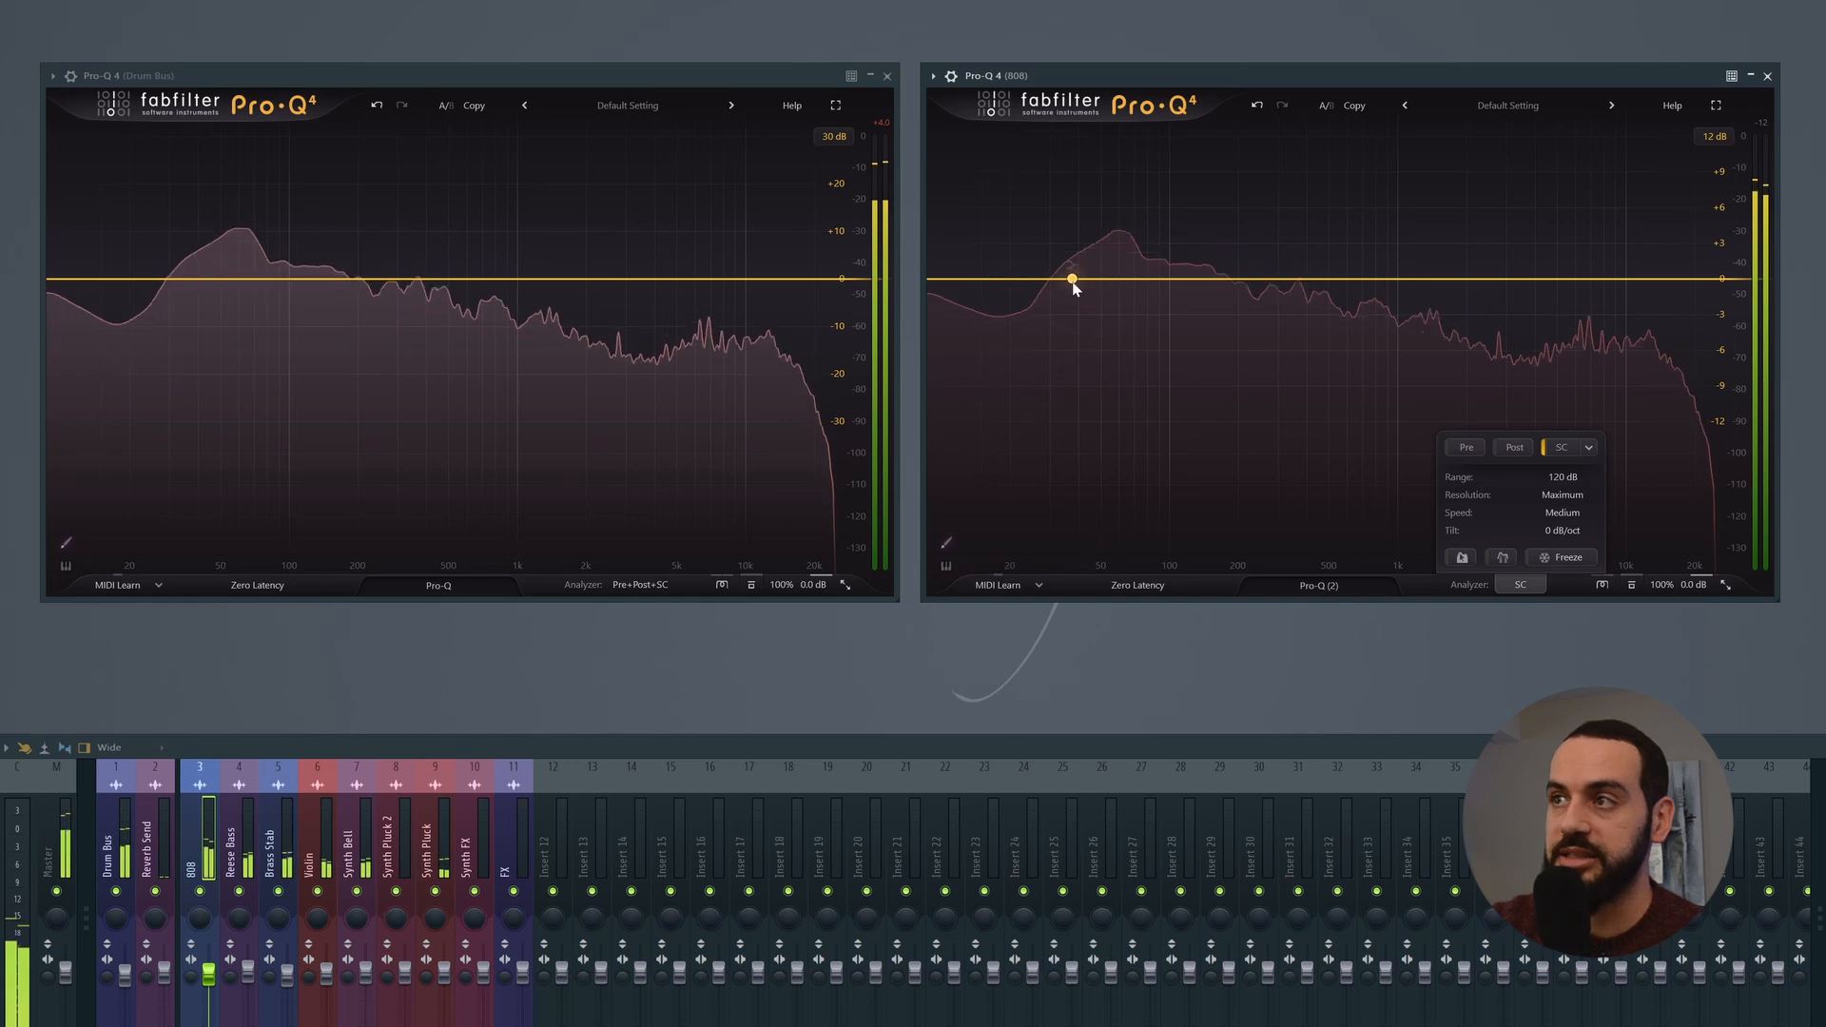
{"action": "key", "text": "space"}
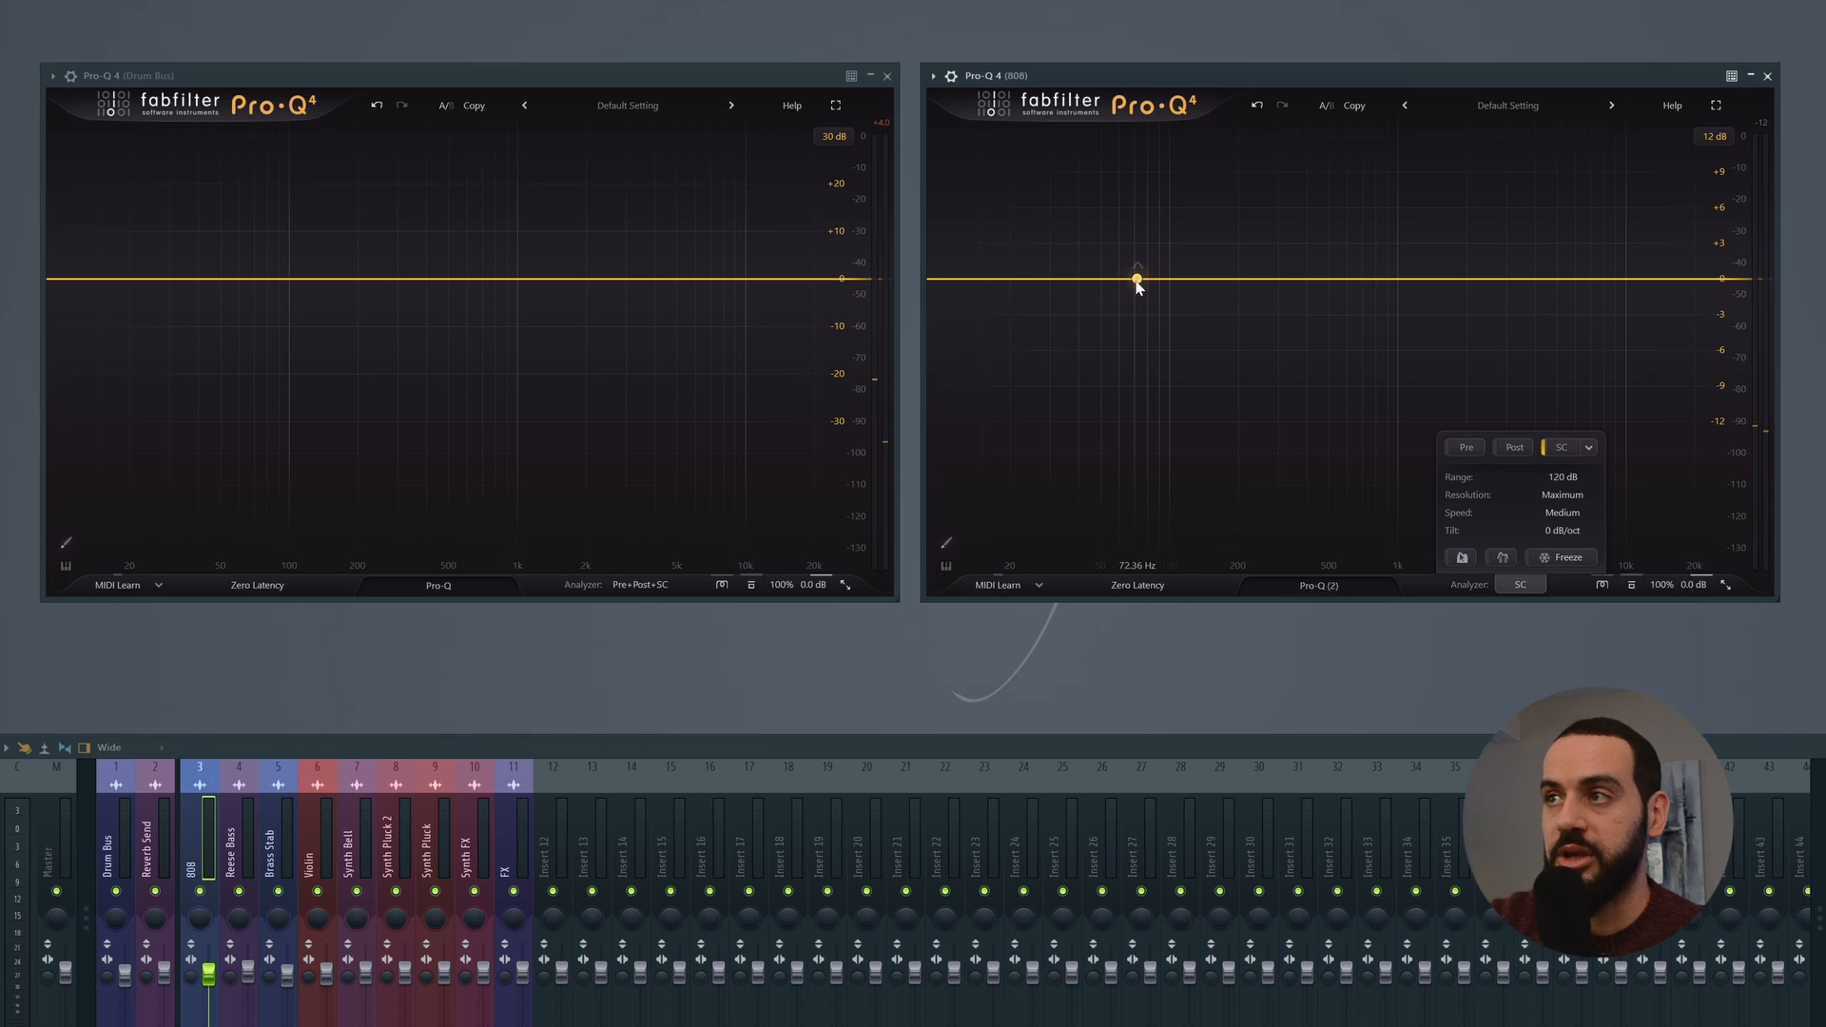
Step: On the 808 equalizer, add a Low Shelf band at about 70 Hz and give it a negative dynamic range
{"action": "left_click", "coordinate": [1134, 278]}
{"action": "left_click", "coordinate": [996, 507]}
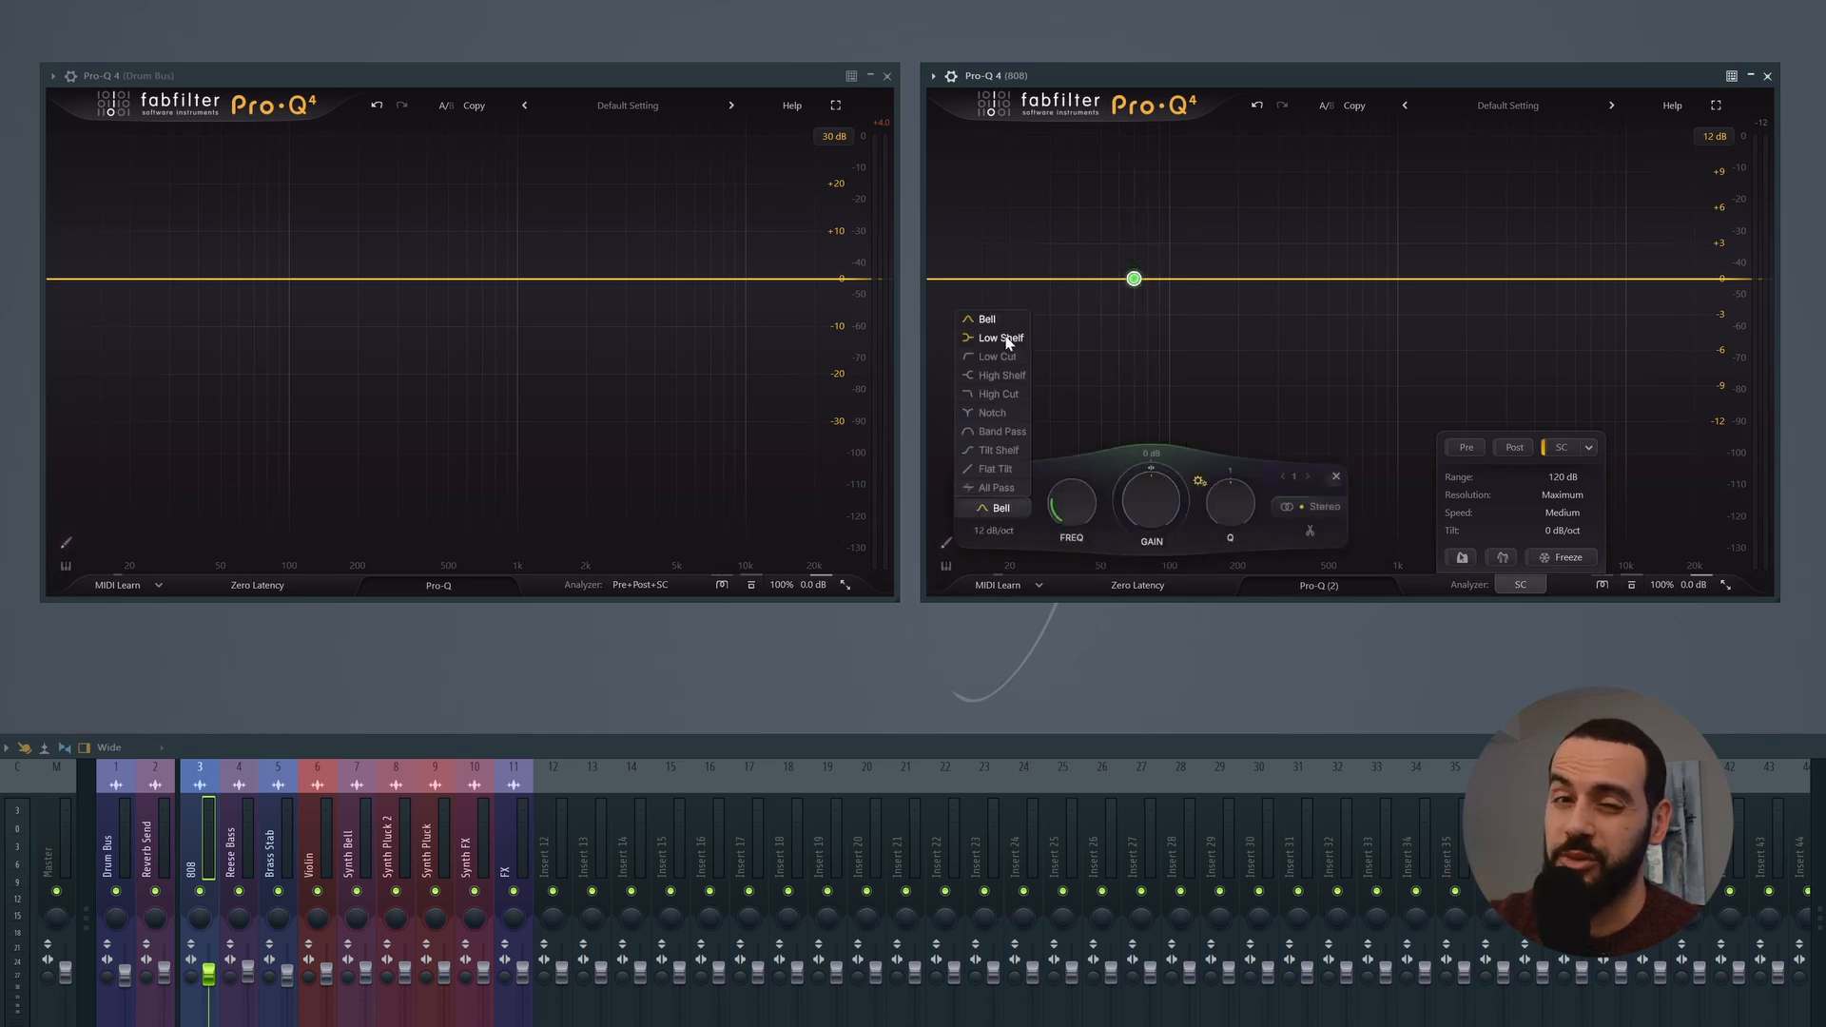
{"action": "left_click", "coordinate": [1008, 341]}
{"action": "left_click_drag", "start_coordinate": [1146, 468], "coordinate": [1109, 603]}
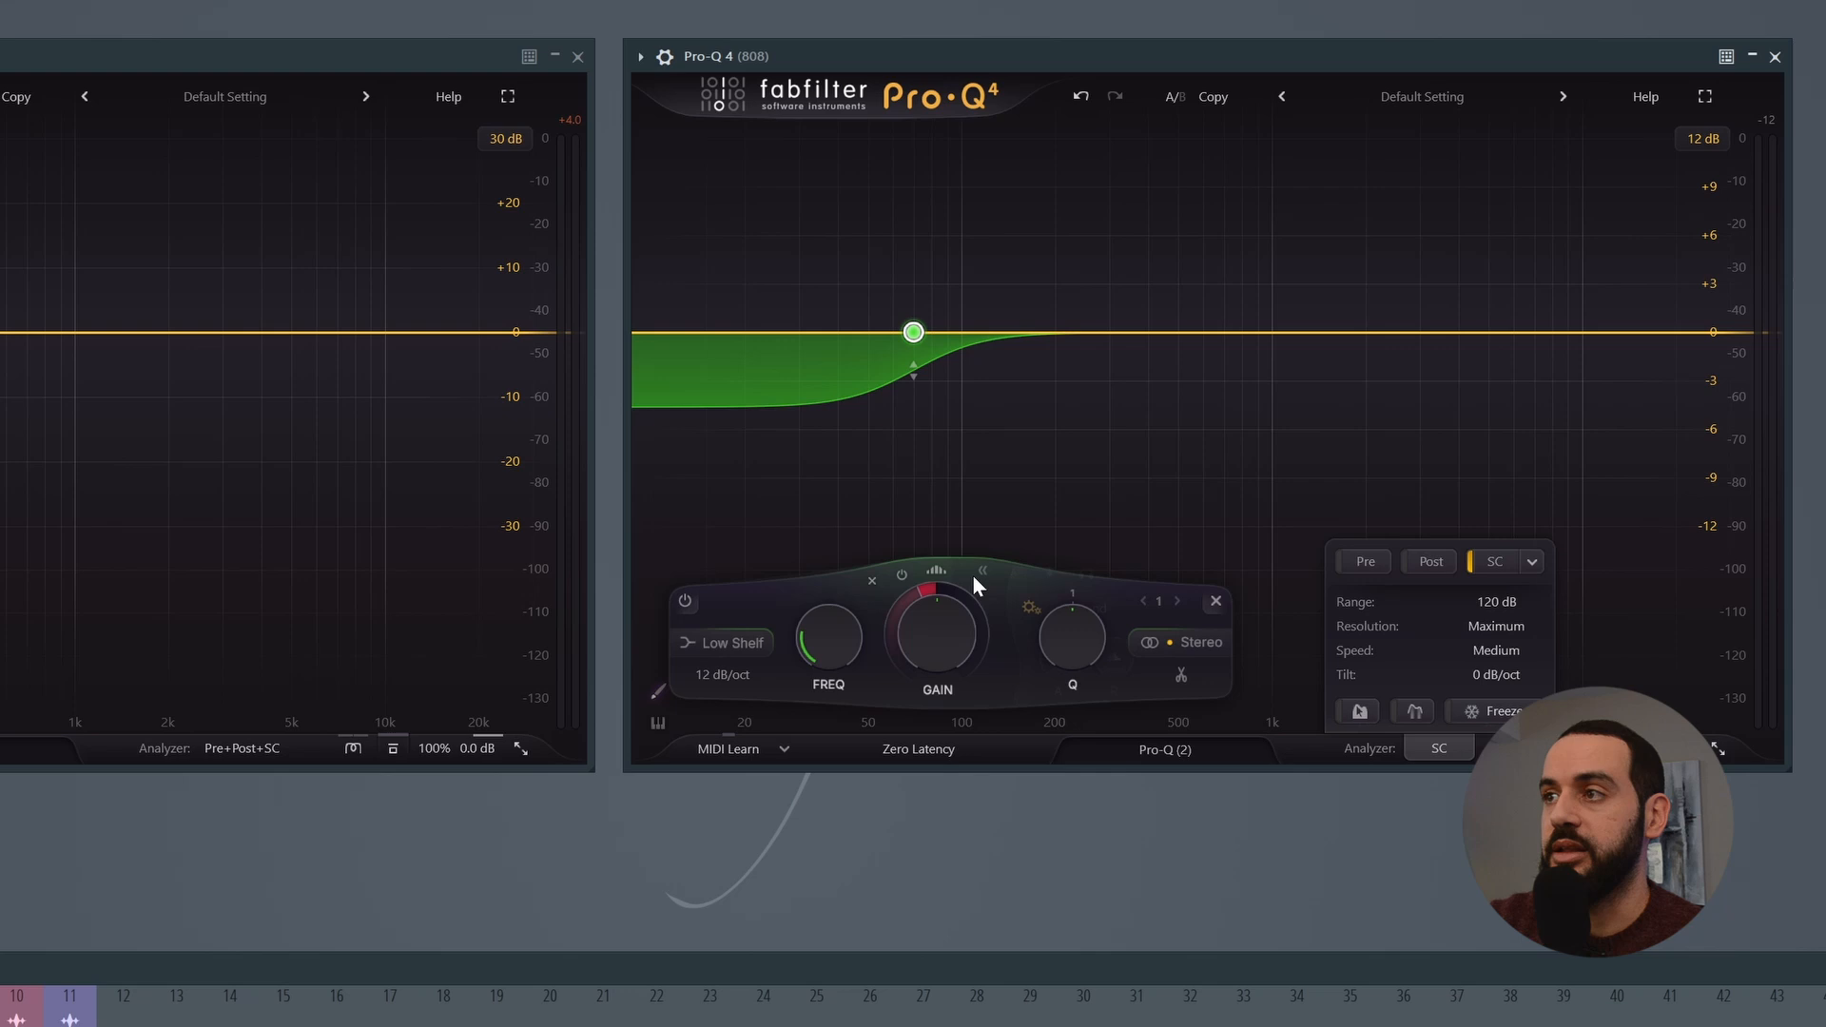
Step: Show the low shelf's detailed dynamics settings, trigger it from the external side chain, and play the song to check the ducking
{"action": "left_click", "coordinate": [1177, 455]}
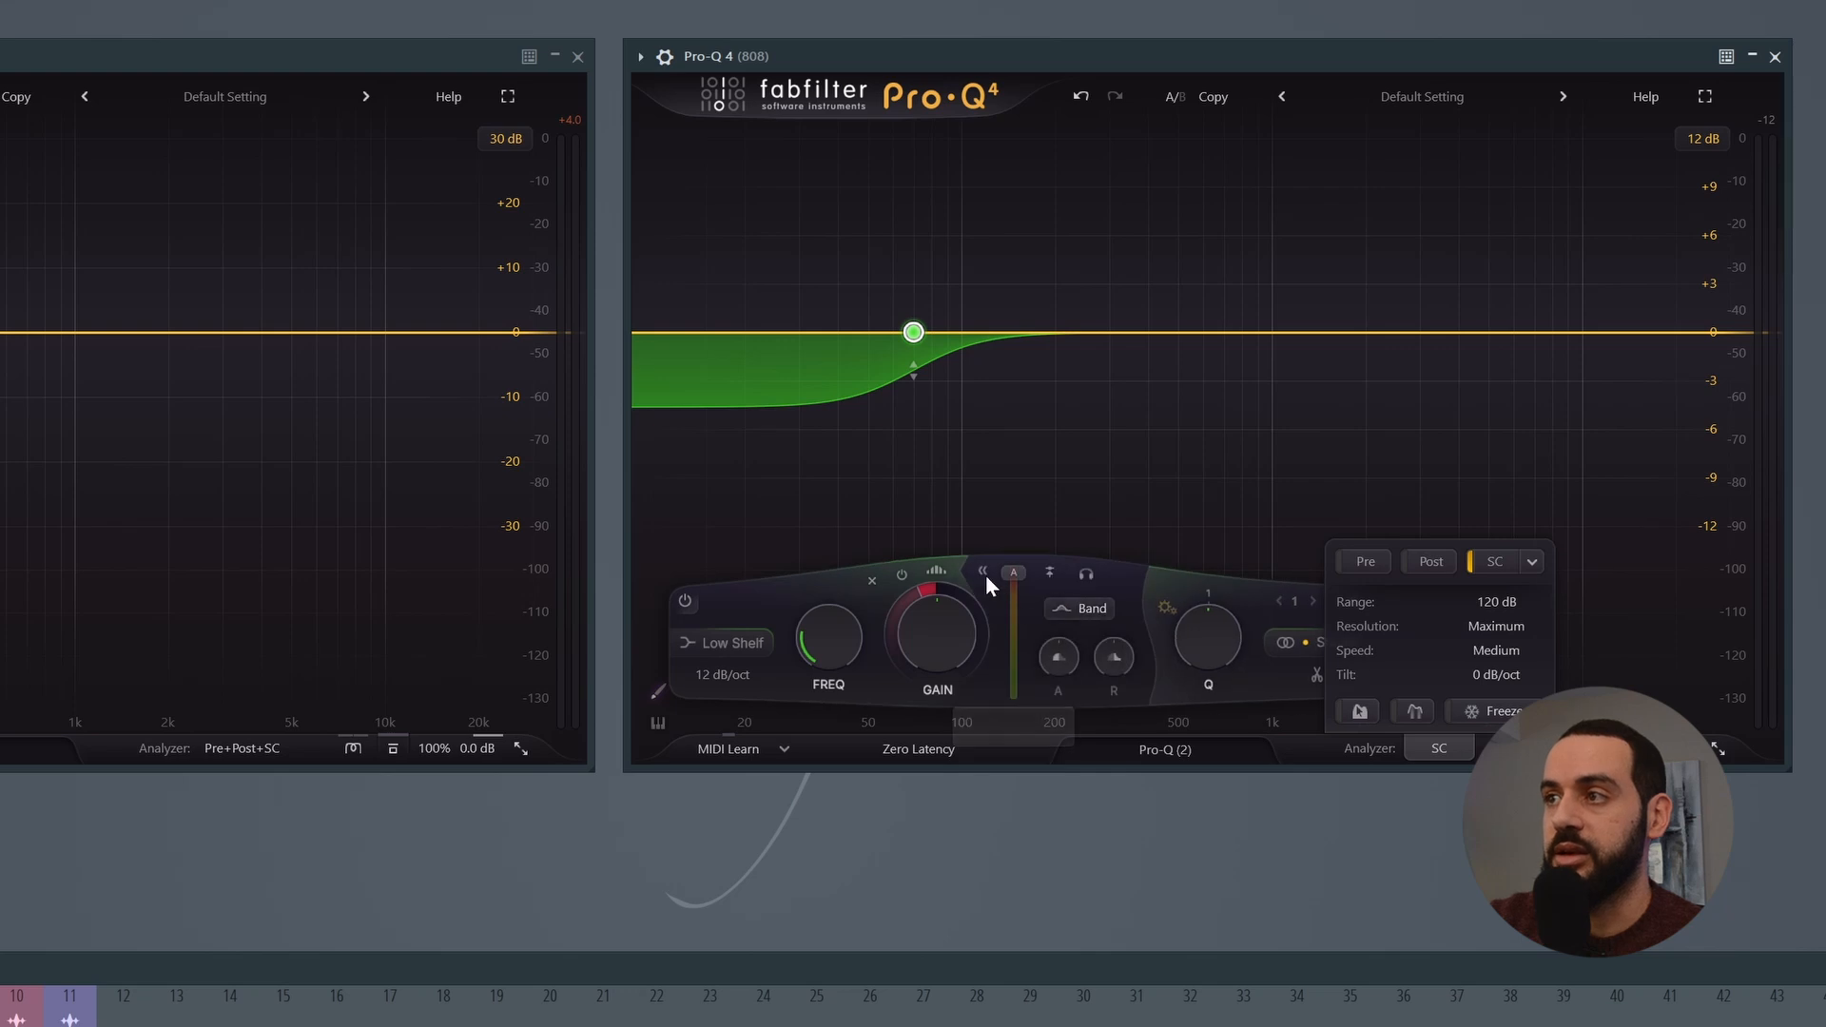
{"action": "left_click", "coordinate": [1050, 574]}
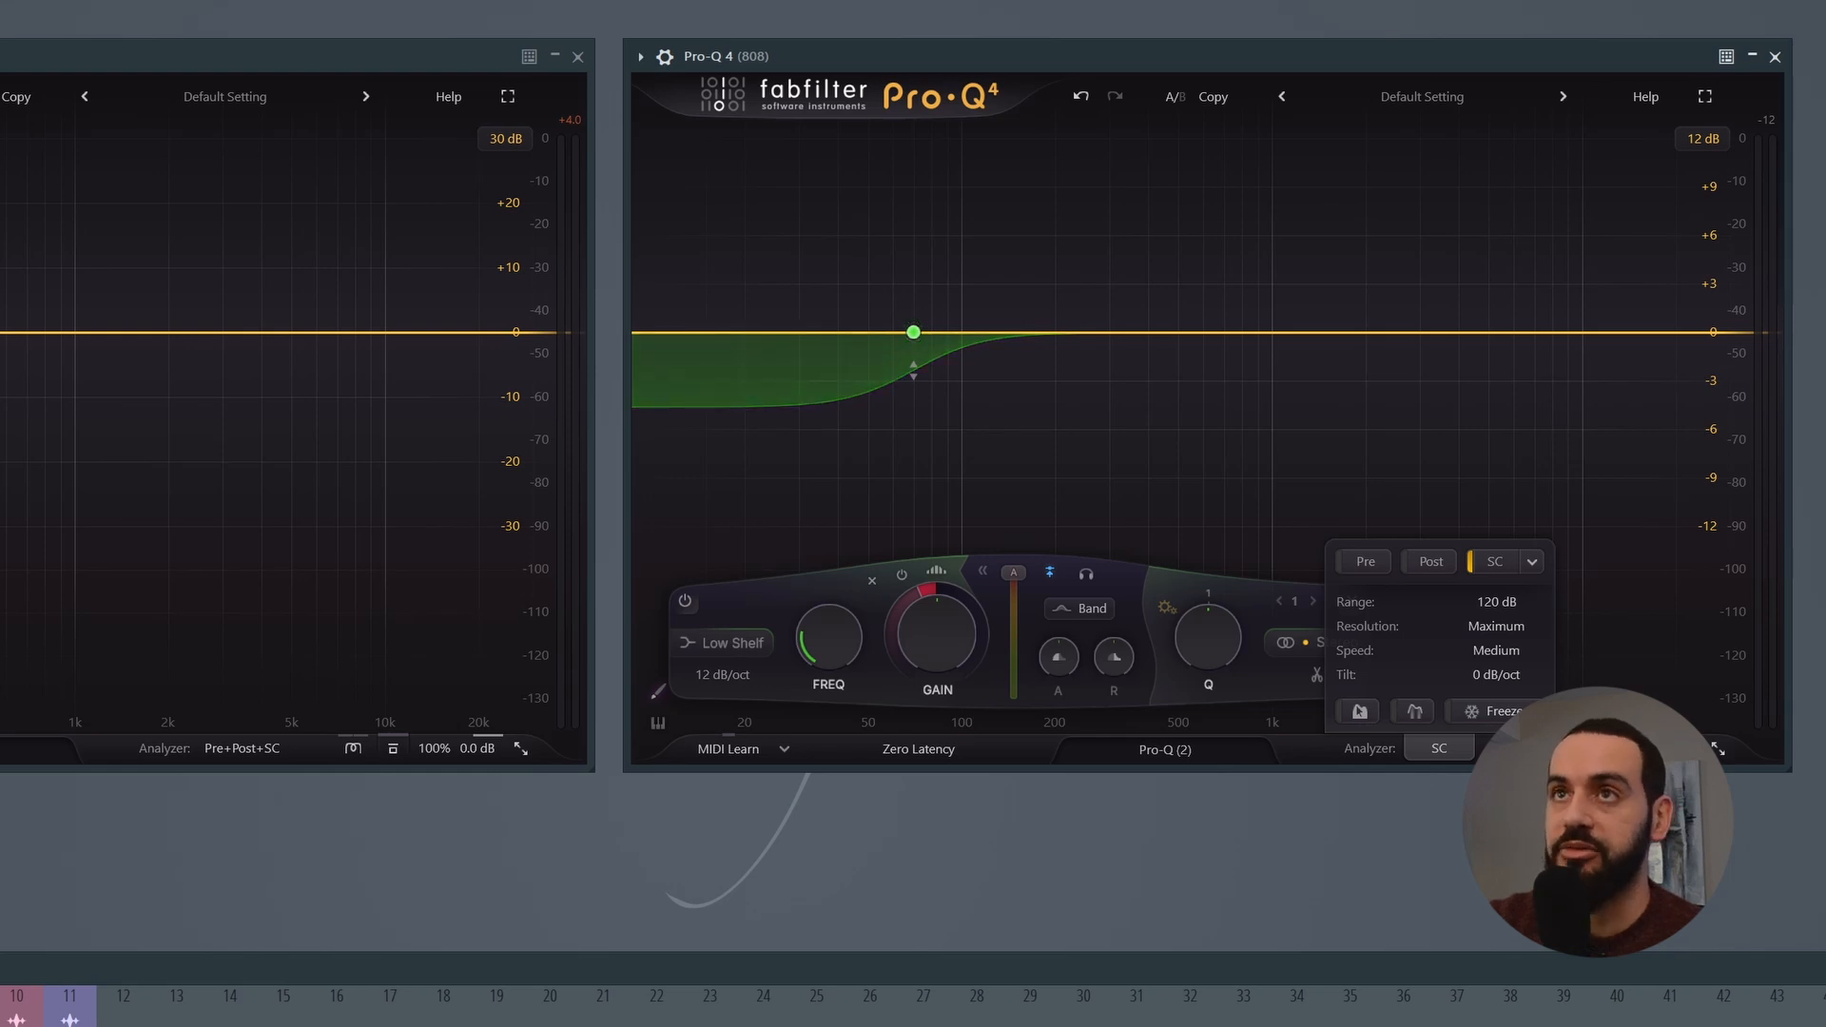
{"action": "key", "text": "space"}
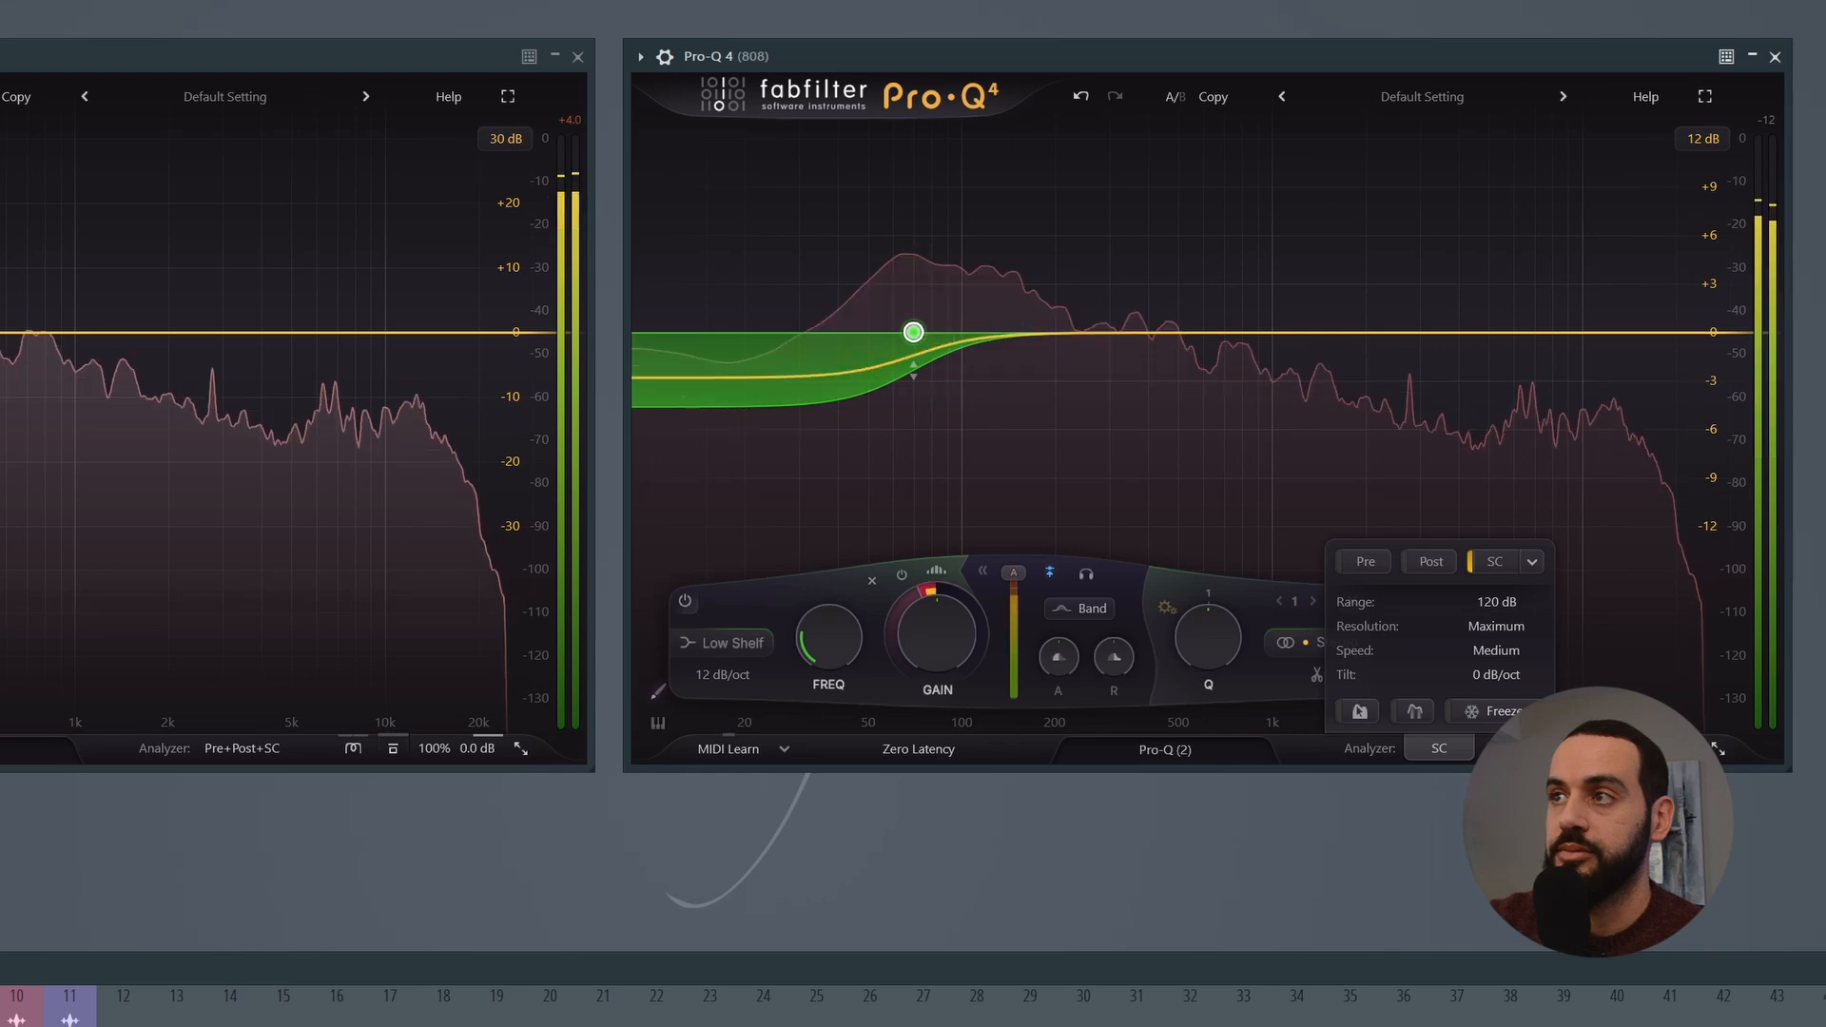
{"action": "key", "text": "space"}
{"action": "mouse_move", "coordinate": [928, 363]}
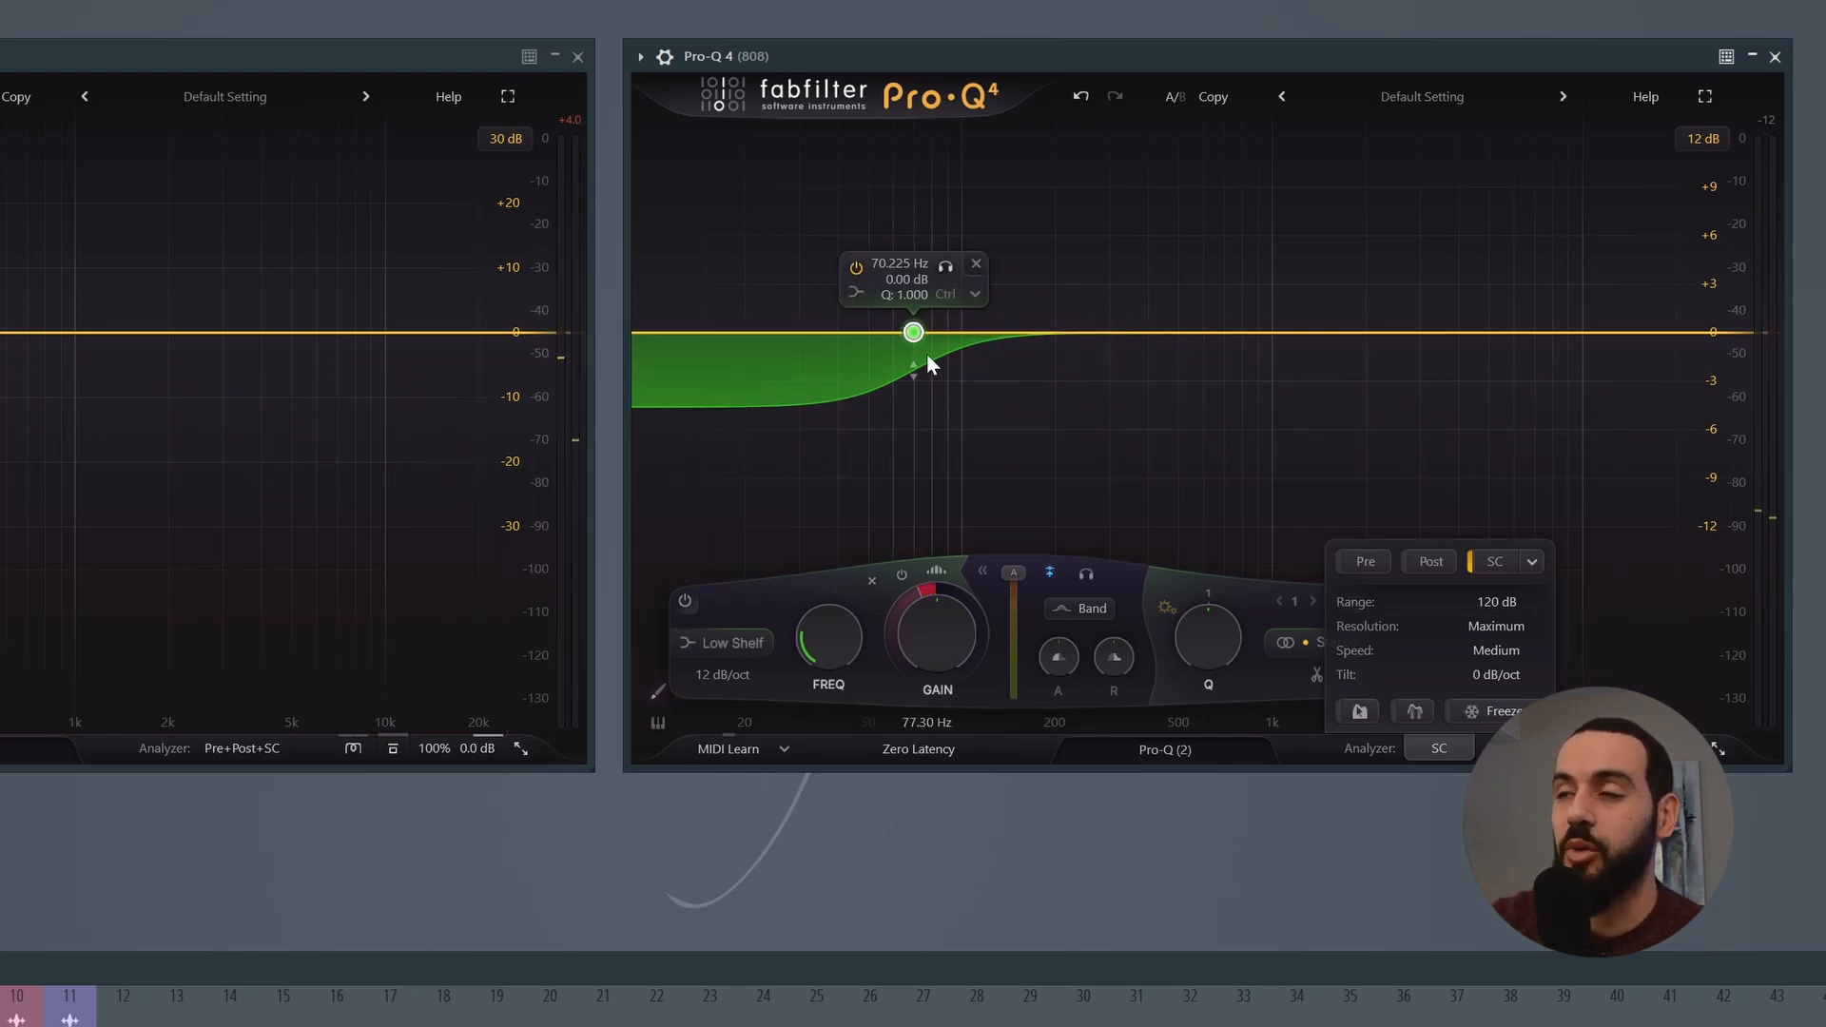
Step: Move the 808's low shelf to about 780 Hz, raise its Q to about 1.8, deepen its negative dynamic range, and play the song
{"action": "left_click_drag", "start_coordinate": [913, 335], "coordinate": [1214, 335]}
{"action": "scroll", "coordinate": [1213, 336], "scroll_direction": "up", "scroll_amount": 3}
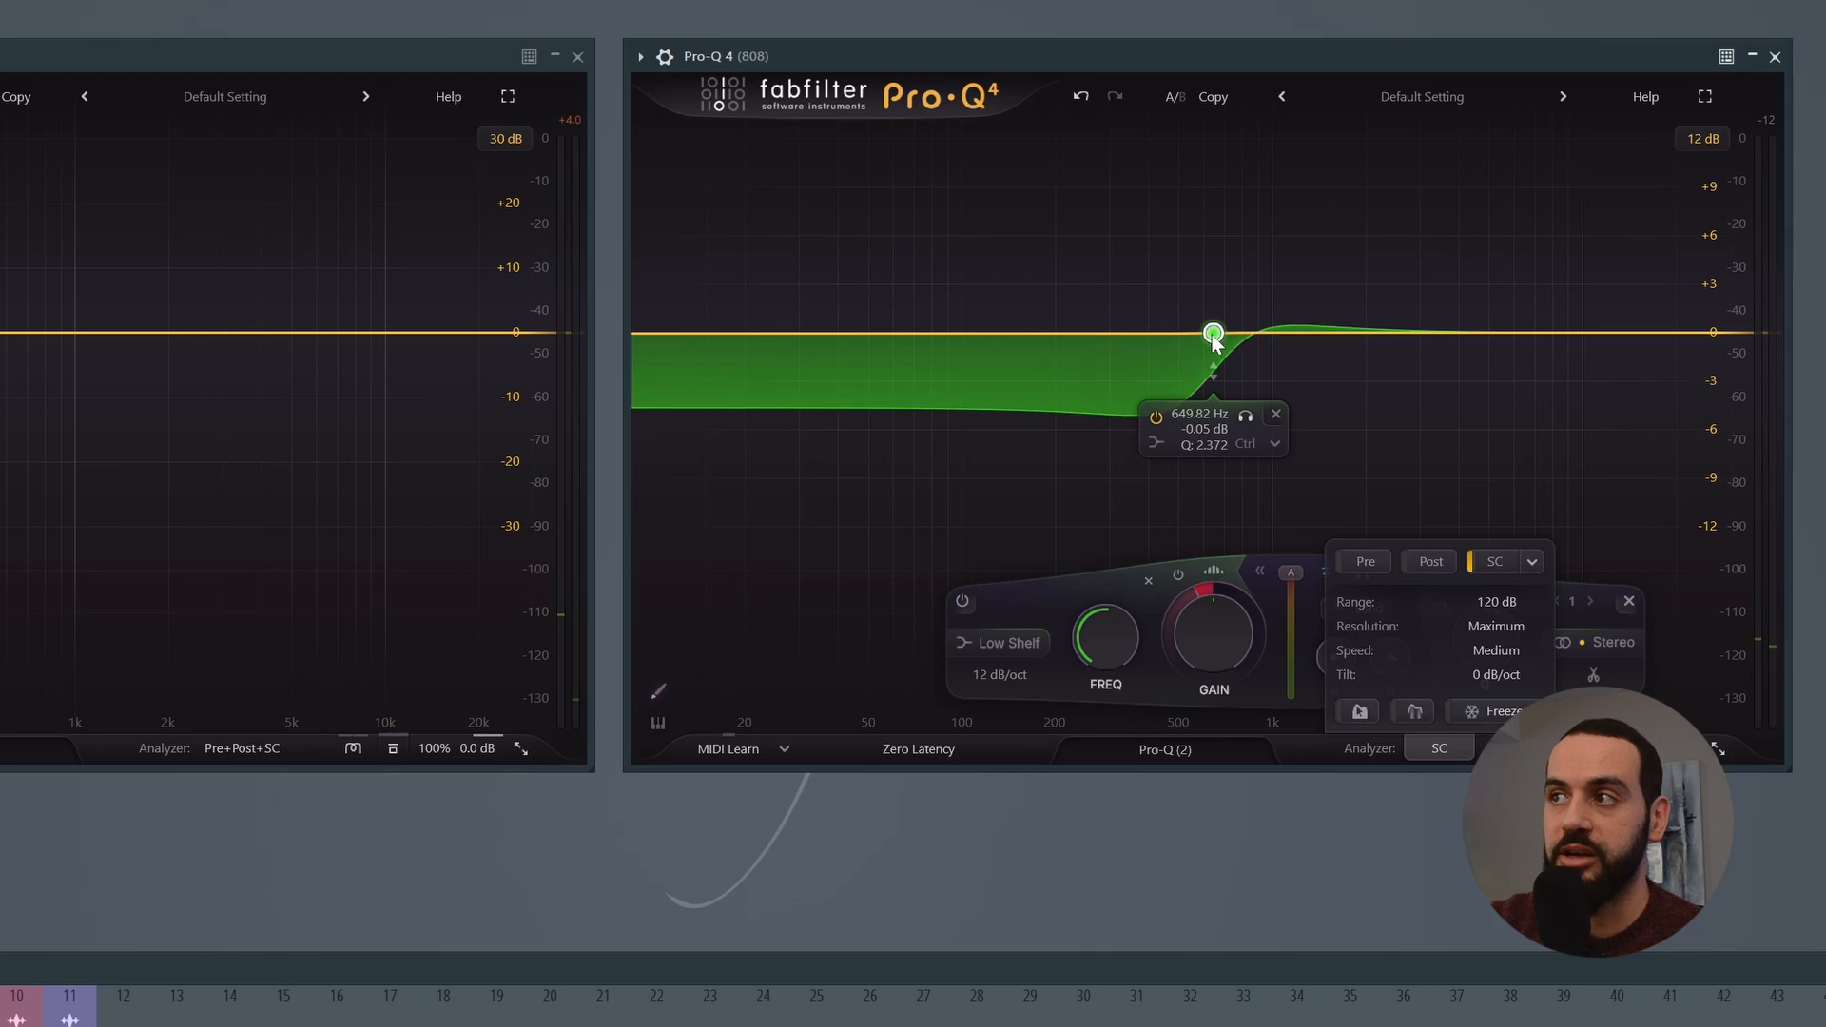
{"action": "scroll", "coordinate": [1213, 336], "scroll_direction": "down", "scroll_amount": 1}
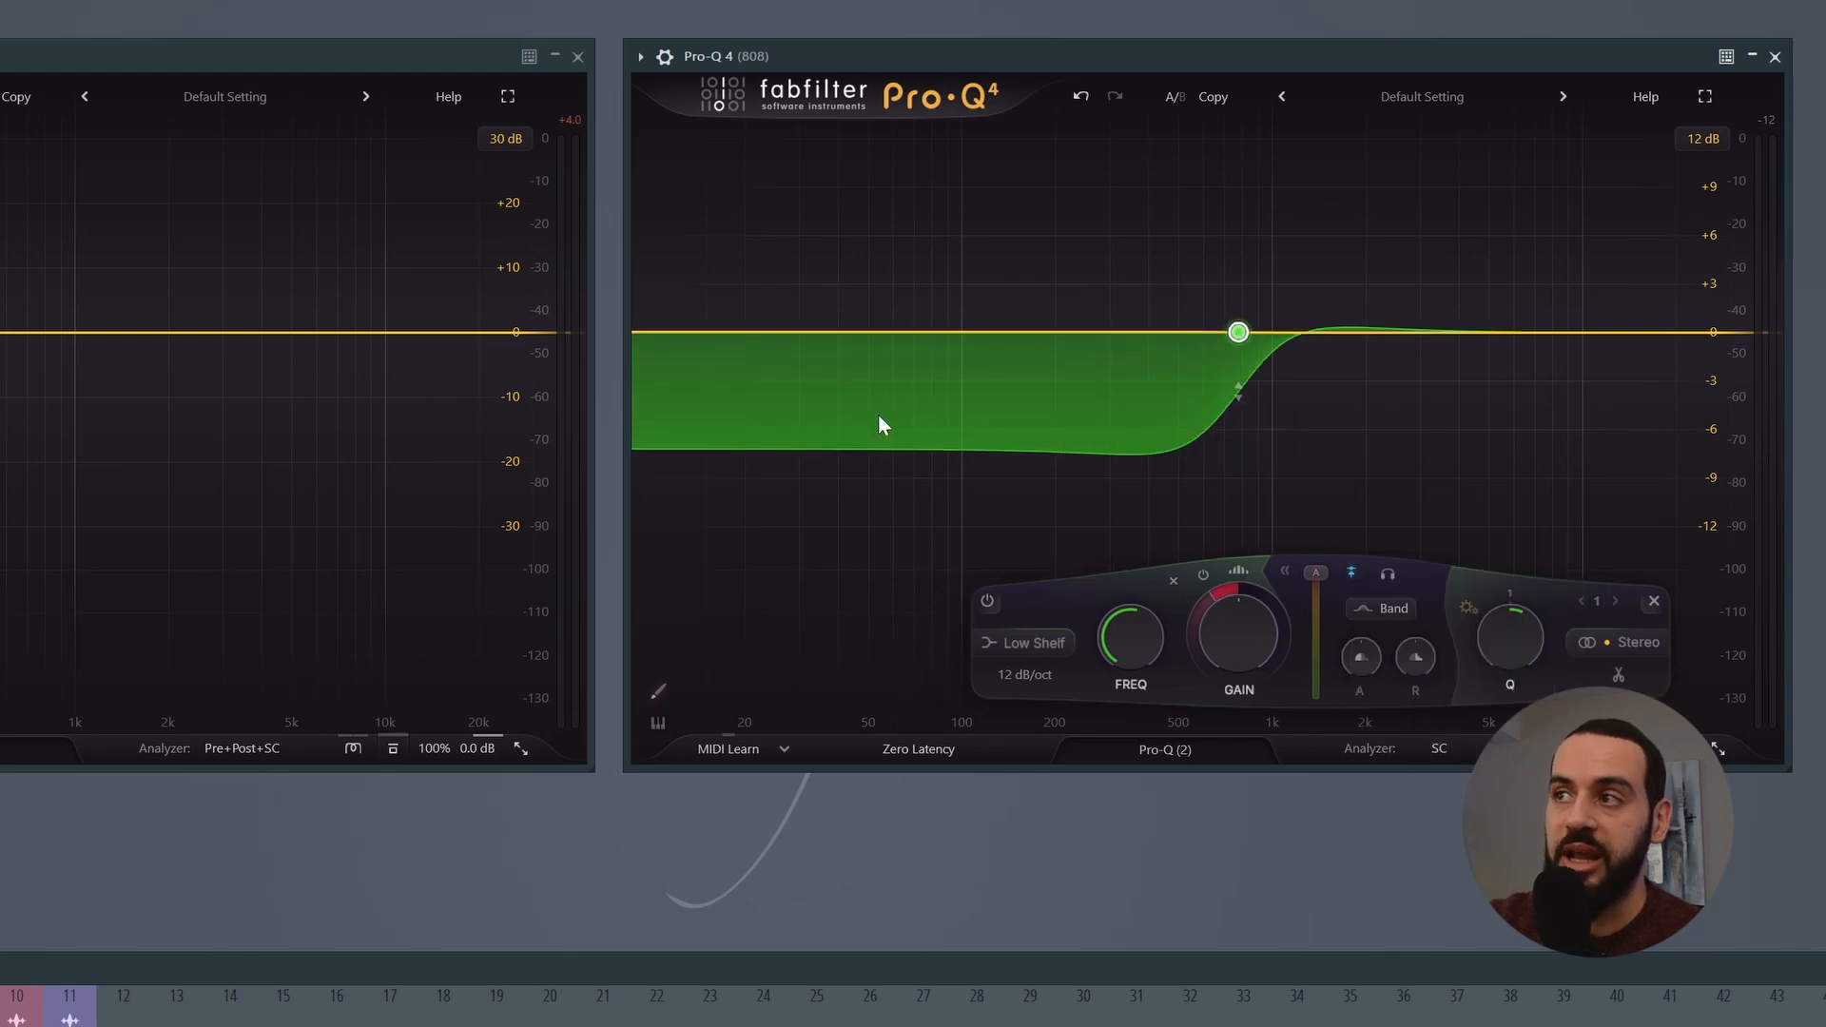
{"action": "mouse_move", "coordinate": [1240, 336]}
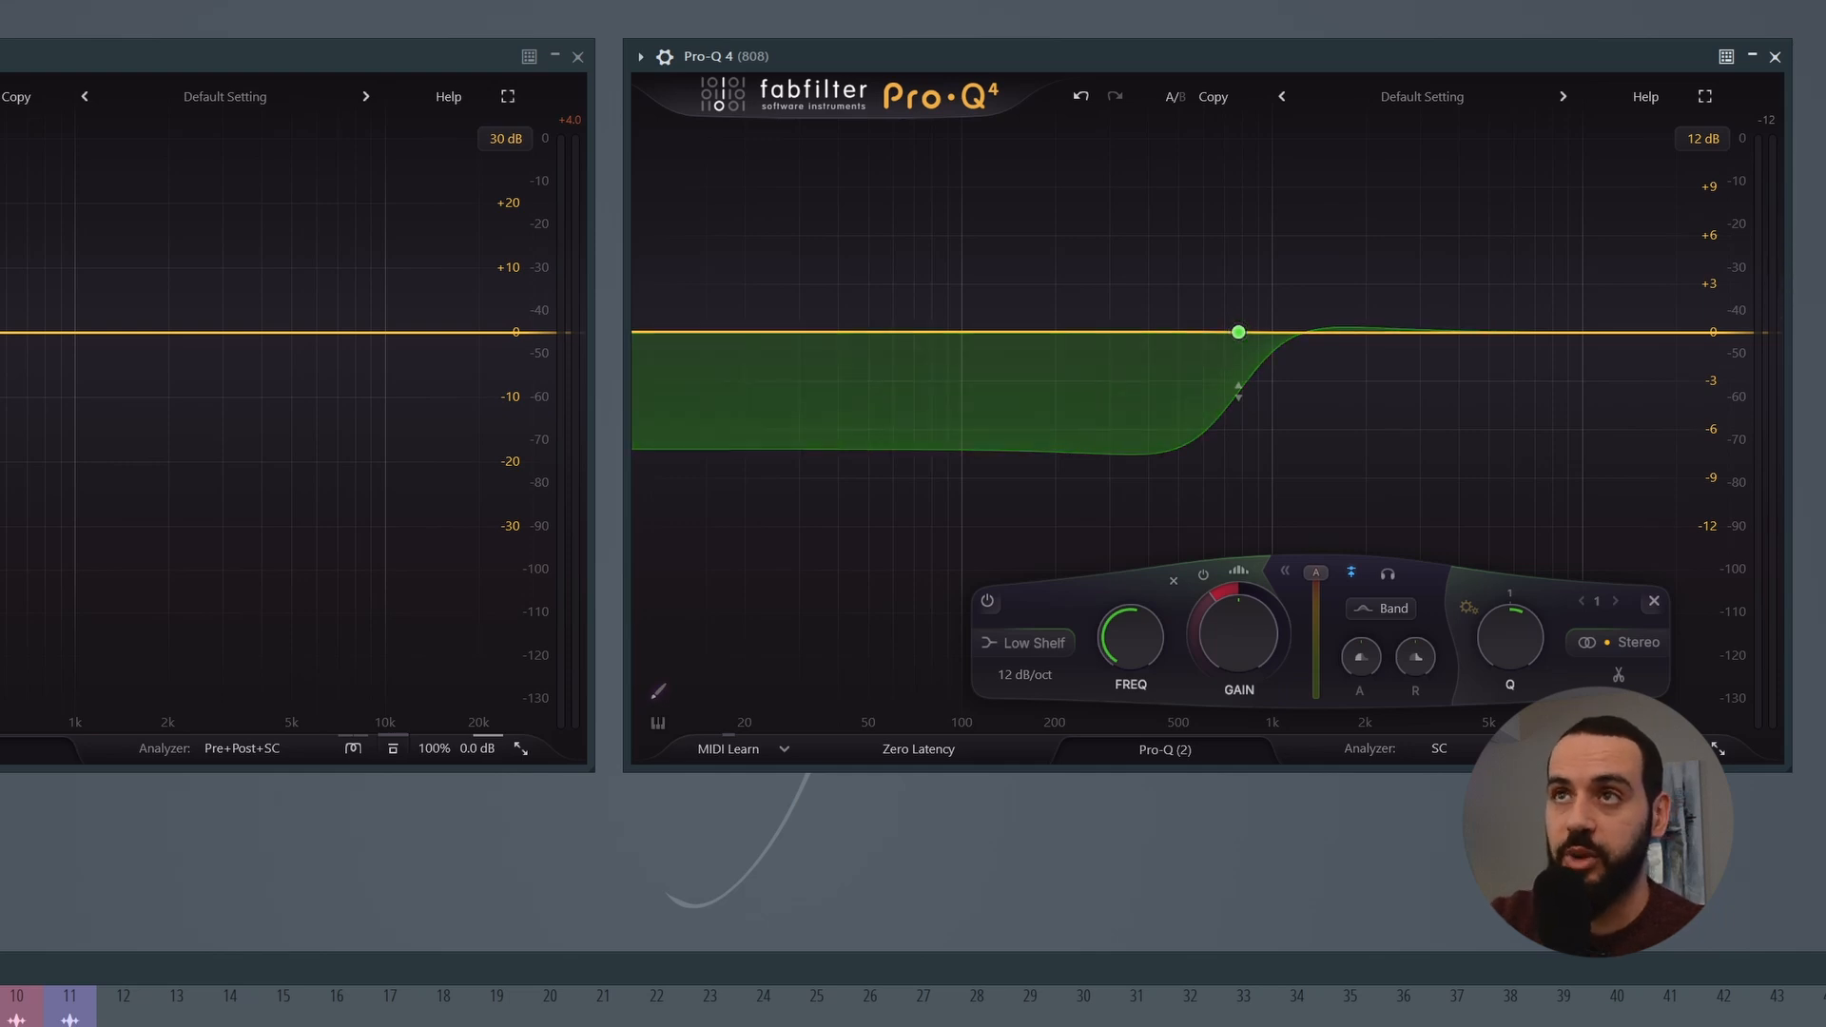
{"action": "key", "text": "space"}
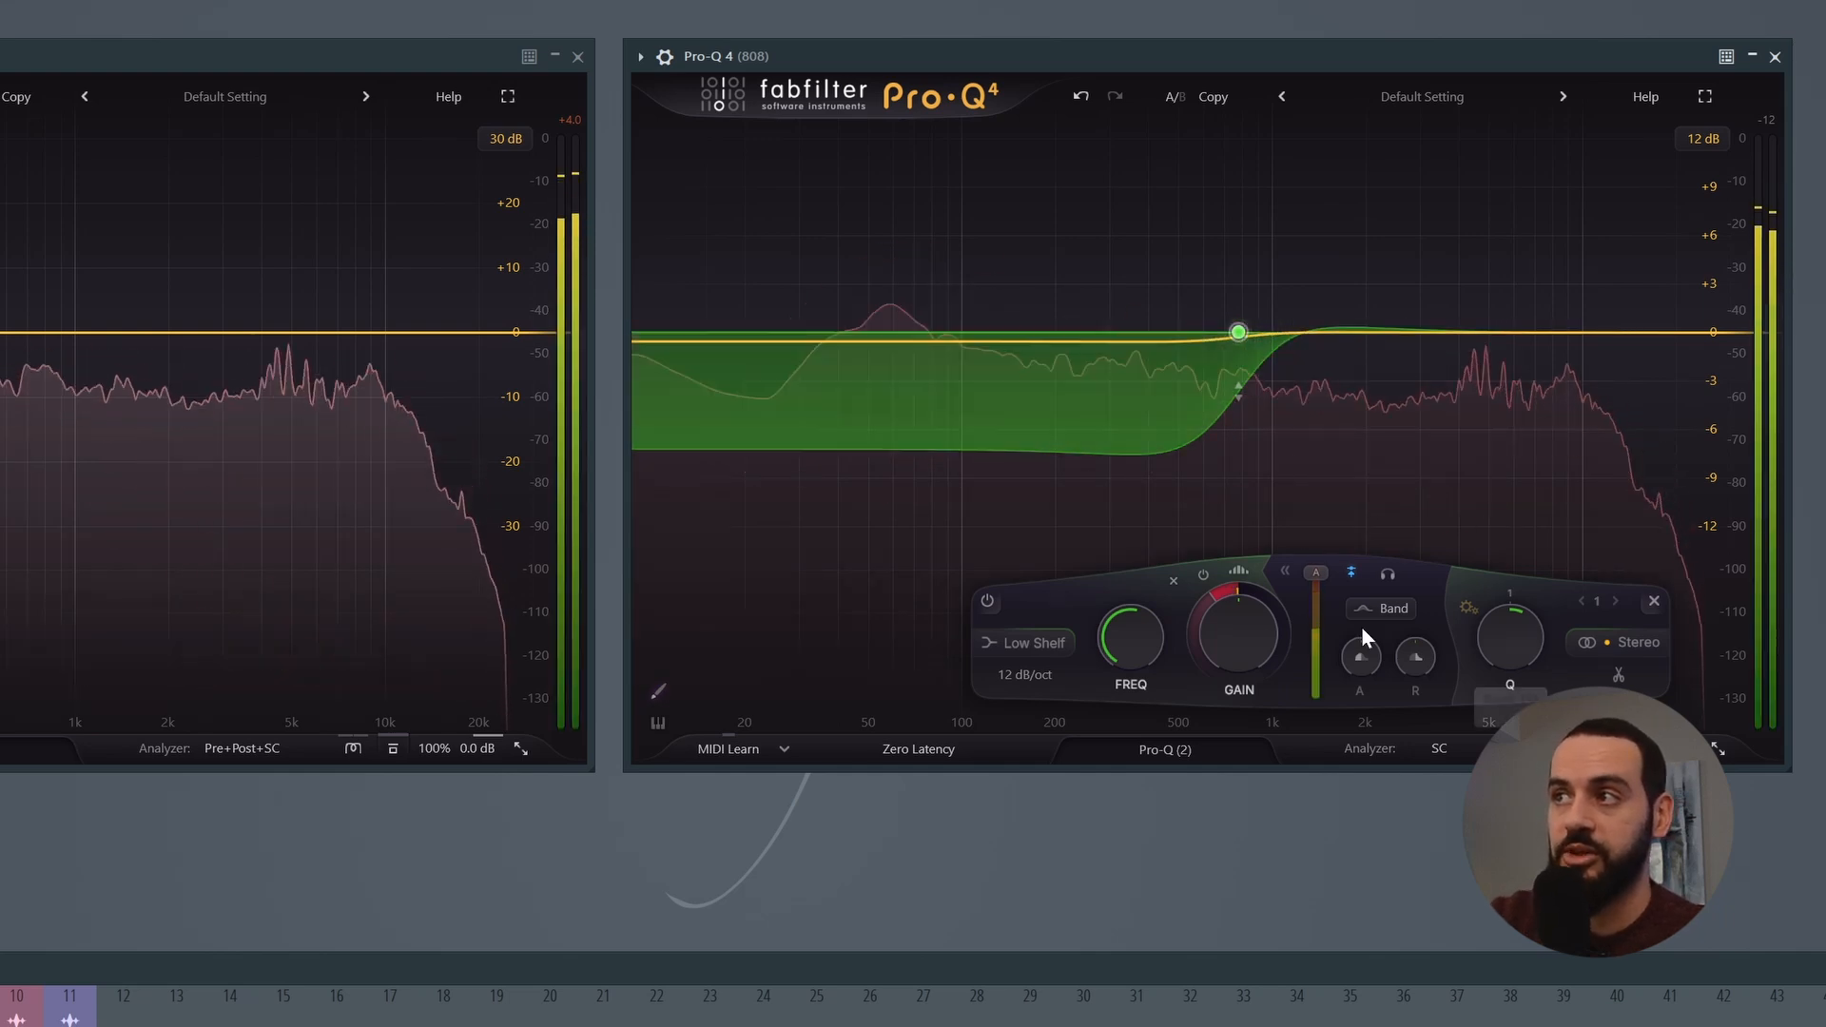
{"action": "key", "text": "space"}
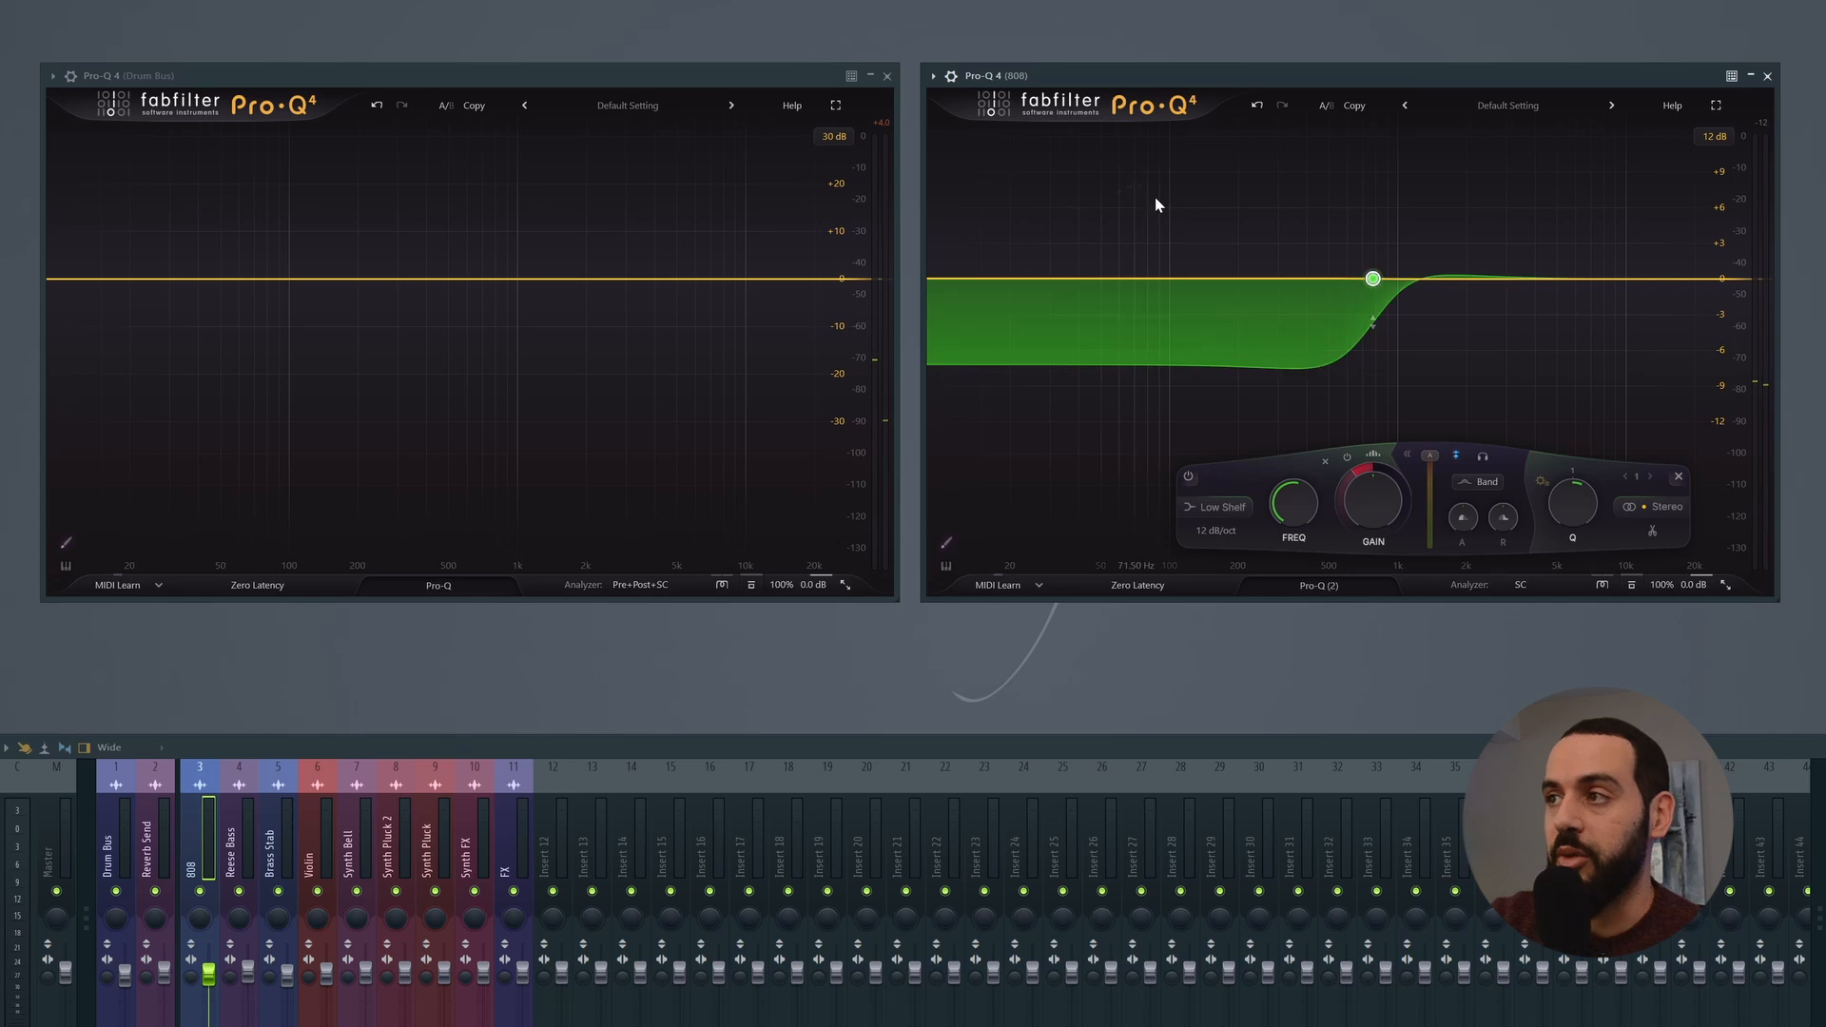
Step: Switch the low shelf's side-chain trigger from Band to Free, limit it to frequencies below about 96 Hz, and play the song
{"action": "left_click", "coordinate": [1484, 484]}
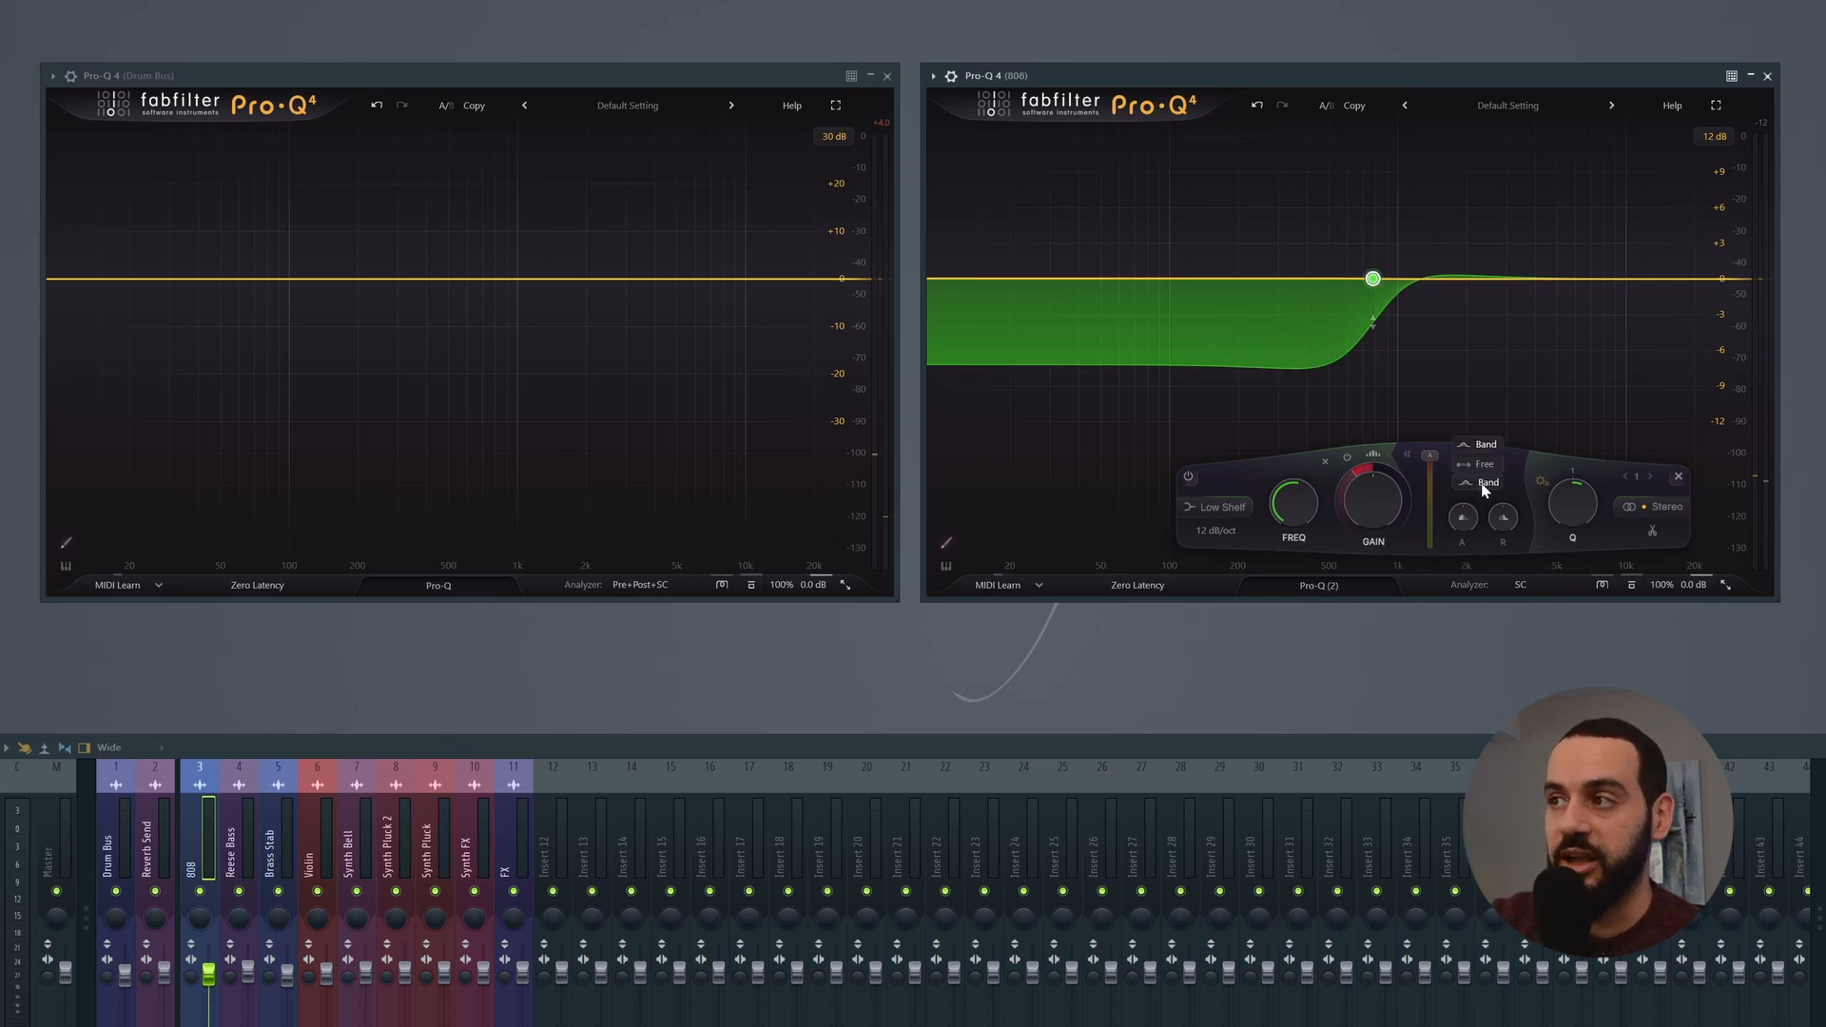
{"action": "left_click", "coordinate": [1481, 466]}
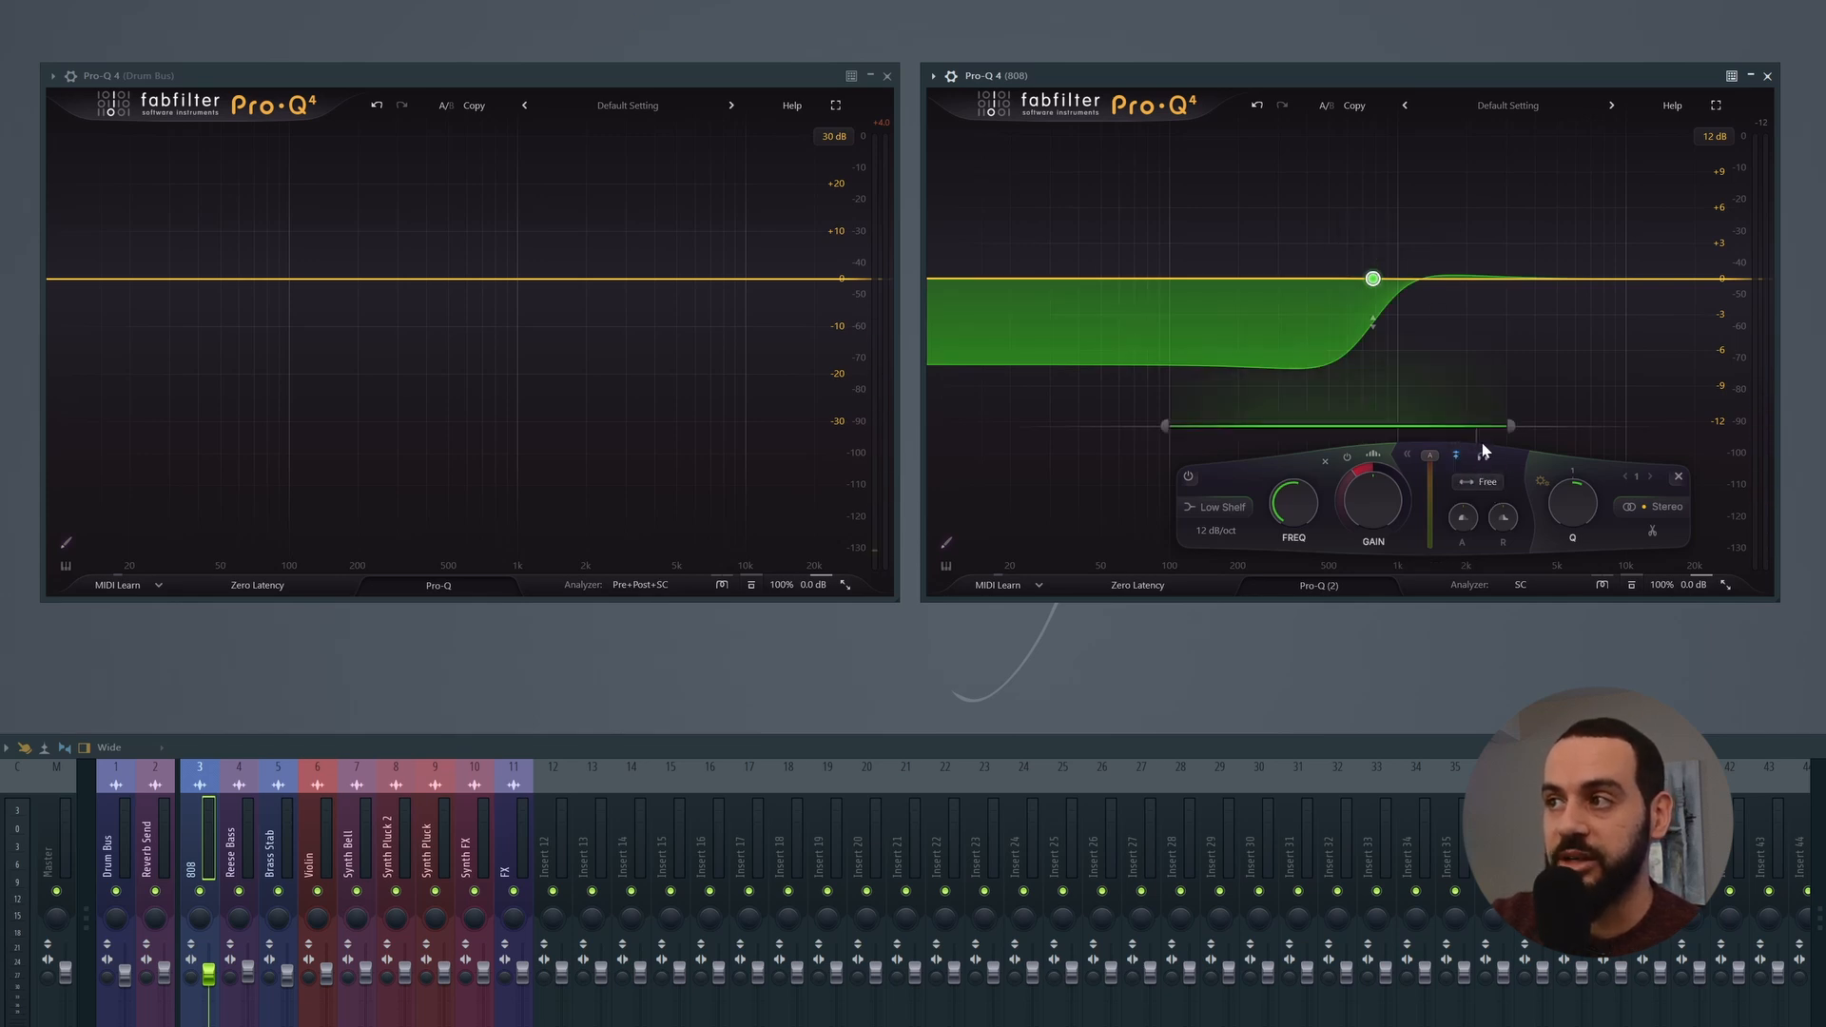
{"action": "left_click_drag", "start_coordinate": [1482, 433], "coordinate": [1154, 426]}
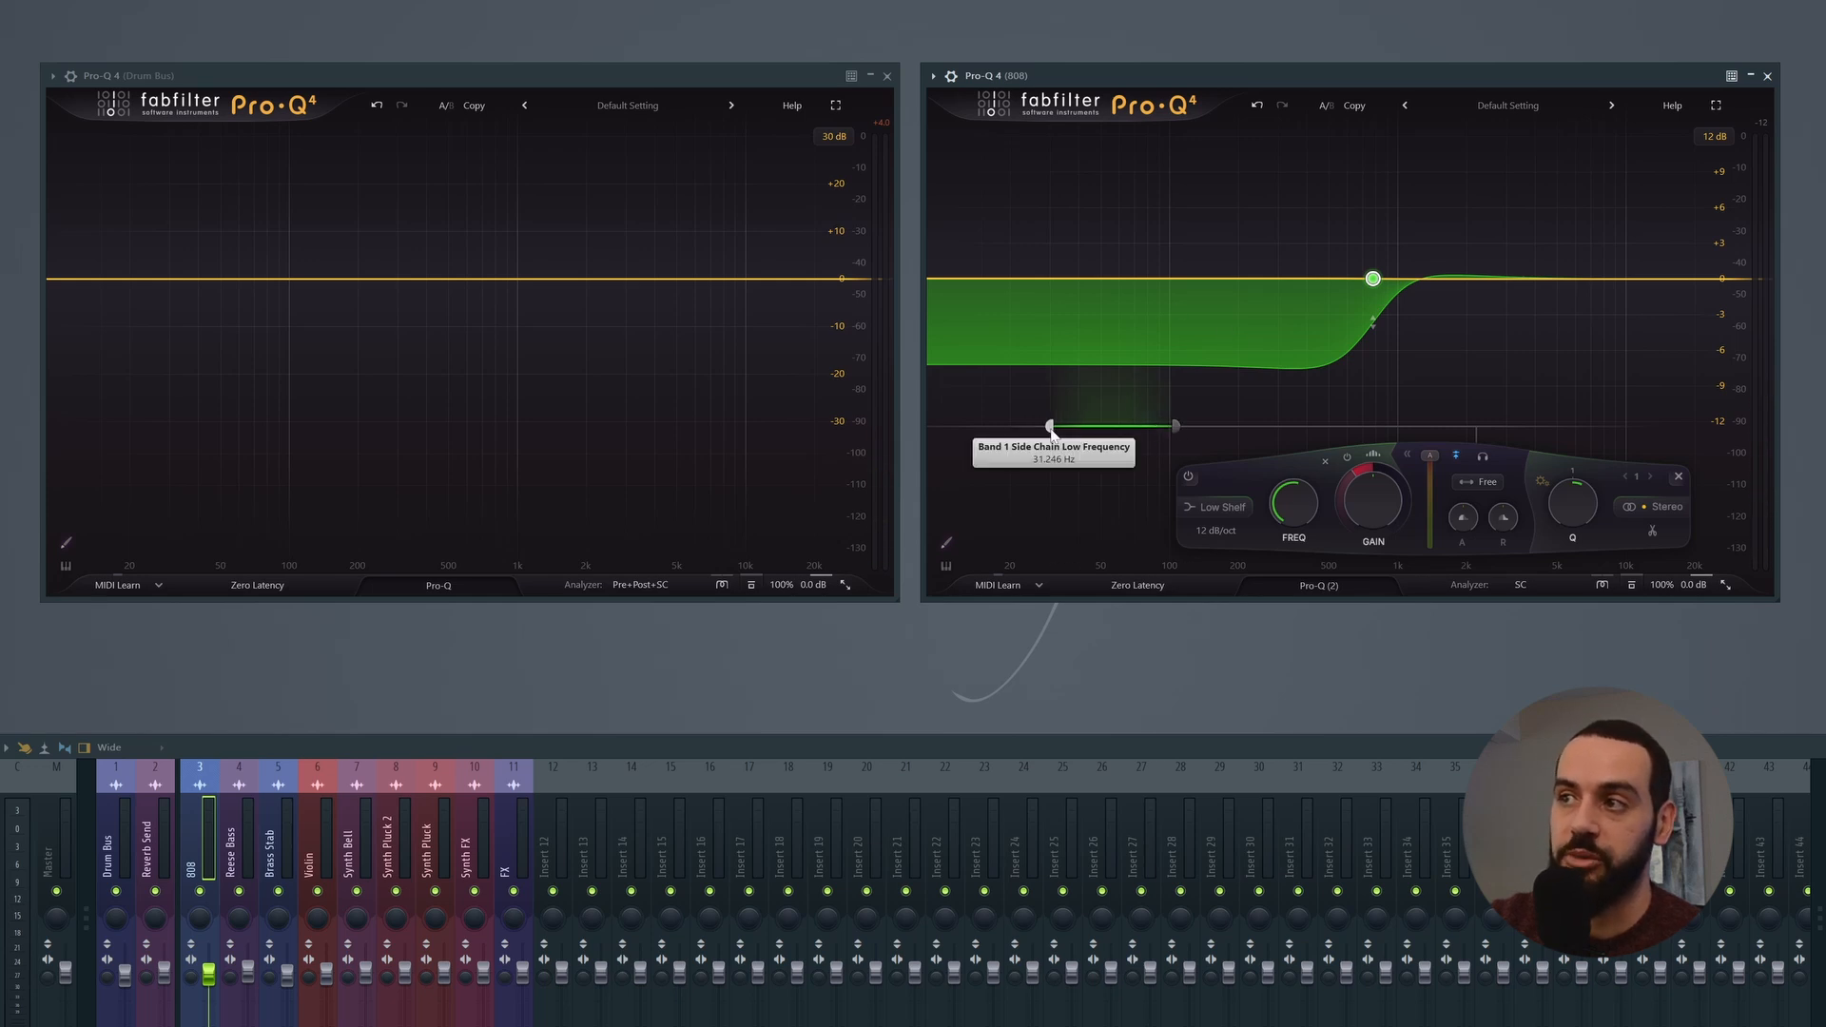
{"action": "left_click_drag", "start_coordinate": [1050, 426], "coordinate": [869, 430]}
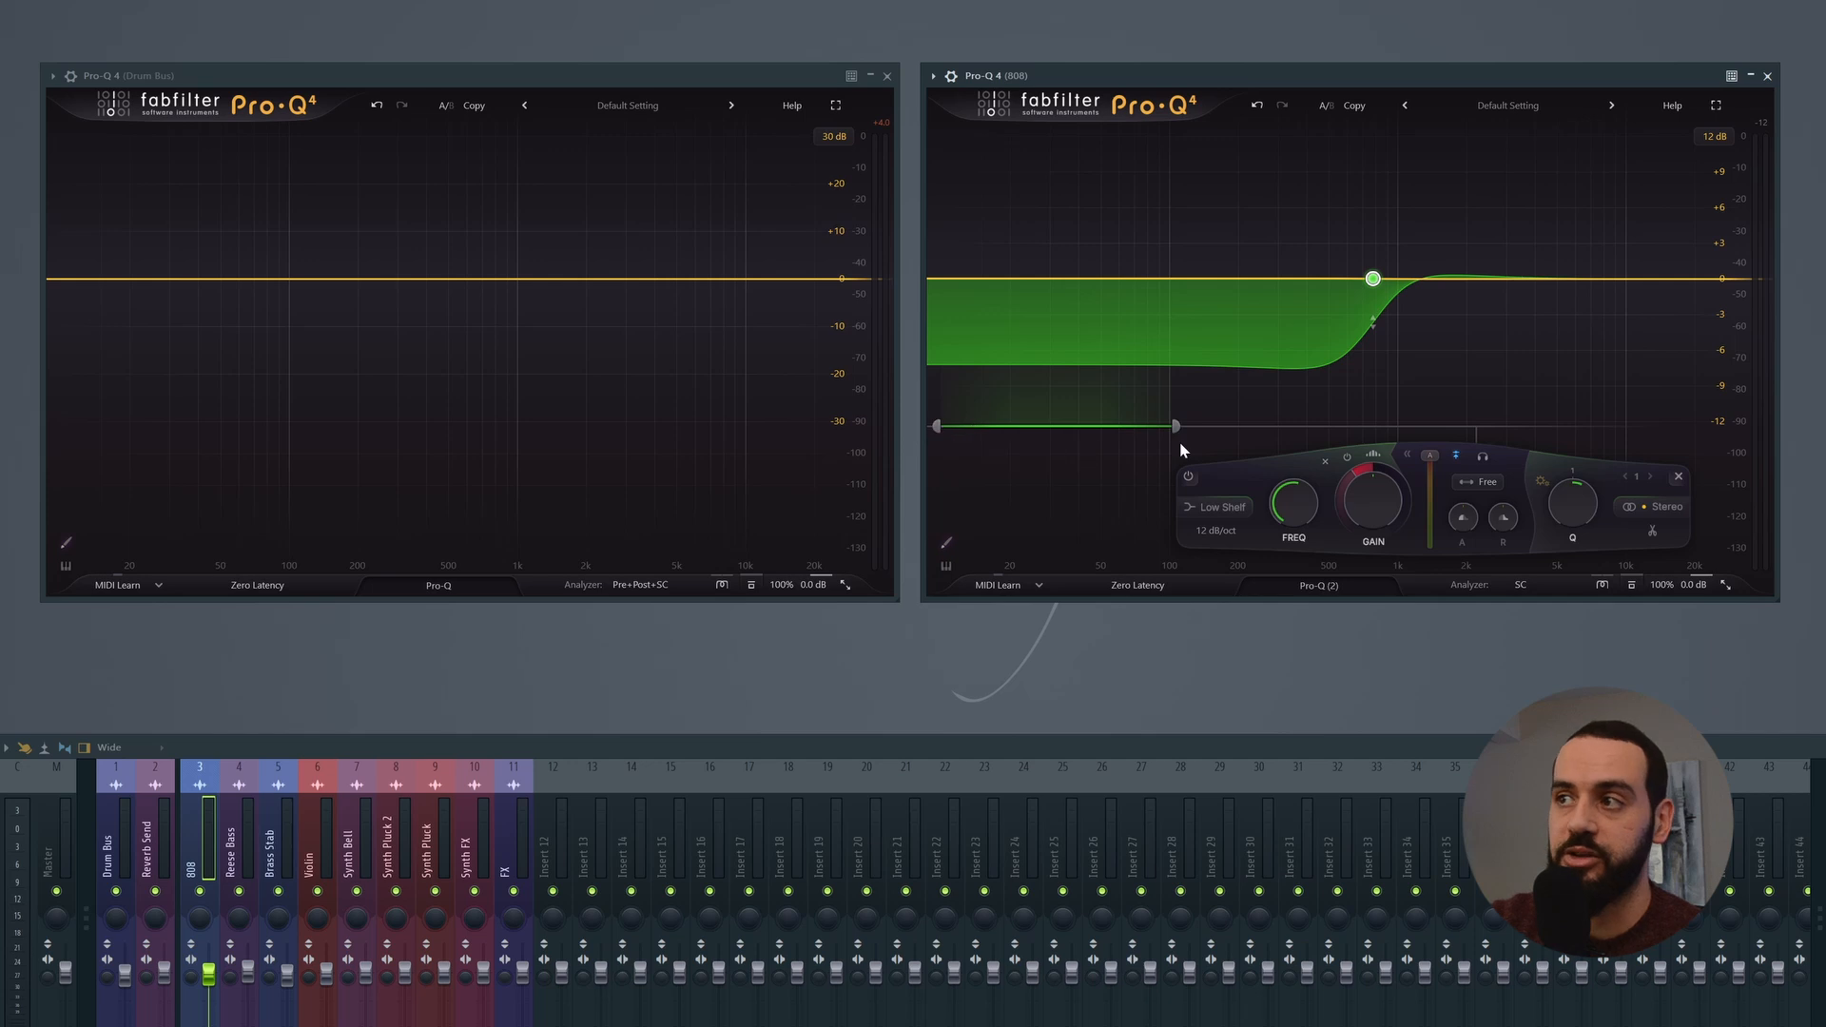
{"action": "left_click_drag", "start_coordinate": [1176, 427], "coordinate": [1171, 430]}
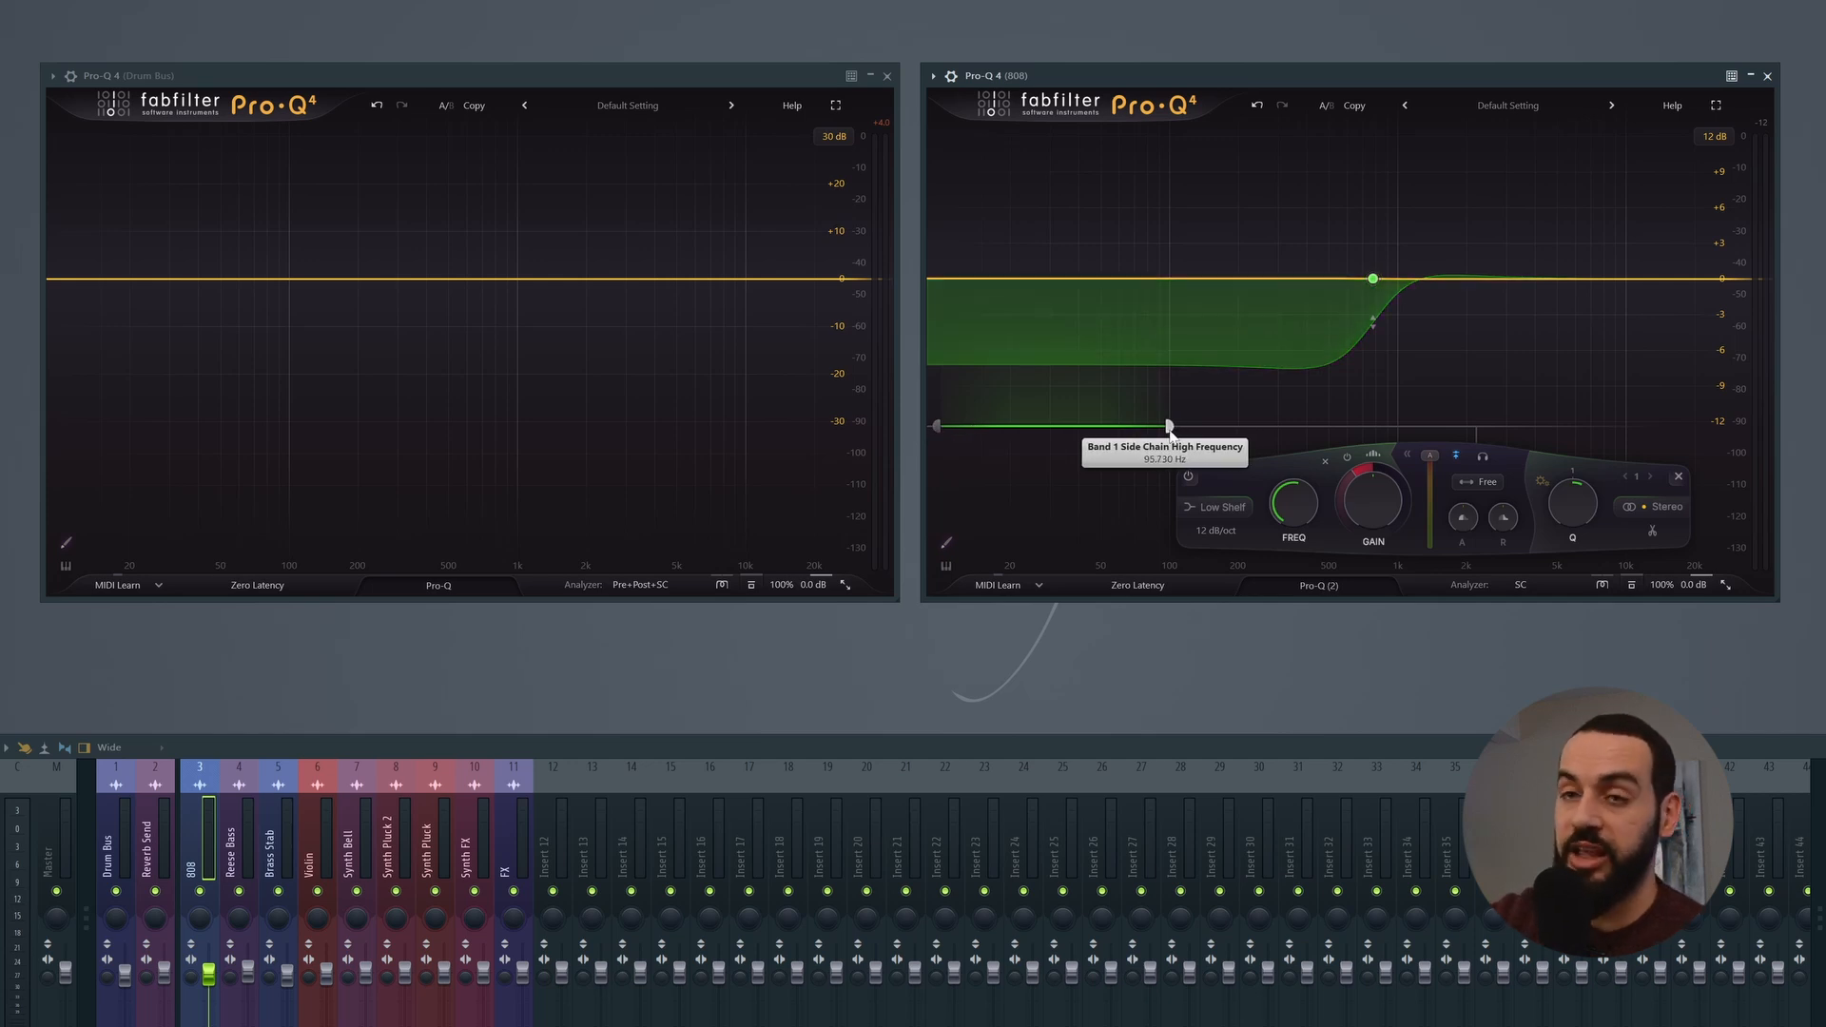
{"action": "key", "text": "space"}
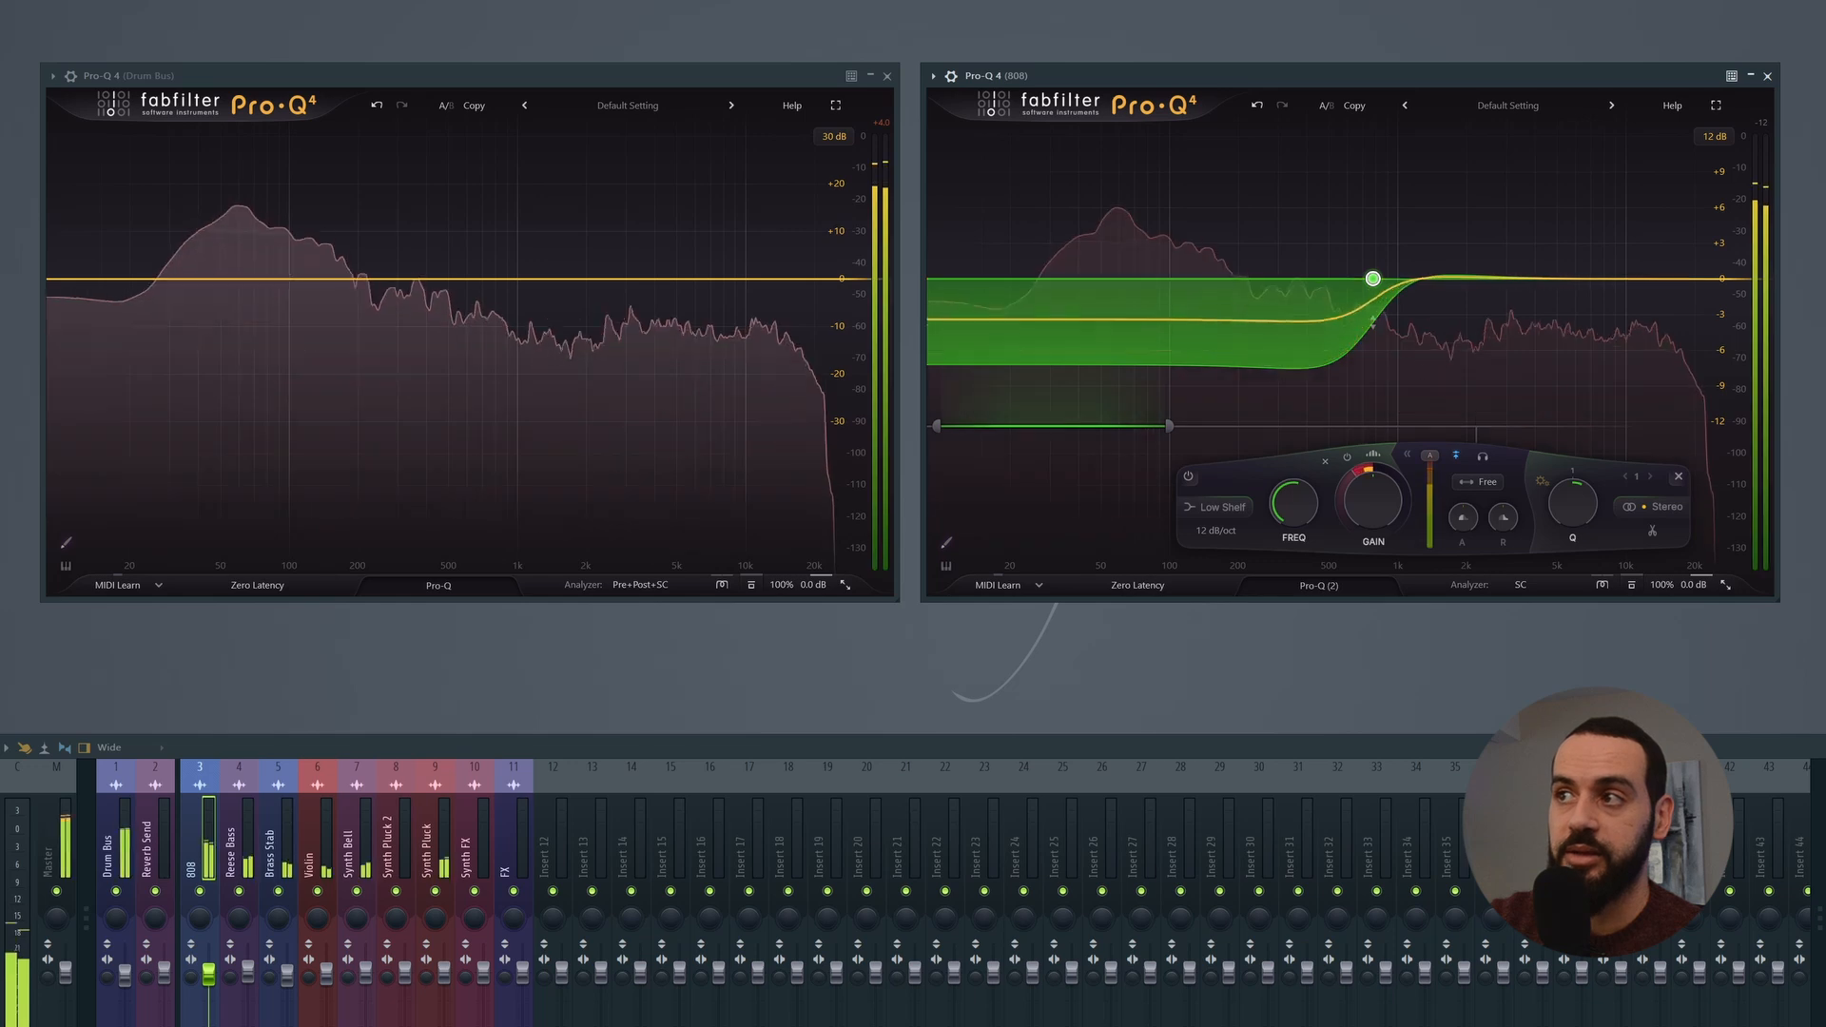
{"action": "mouse_move", "coordinate": [1331, 312]}
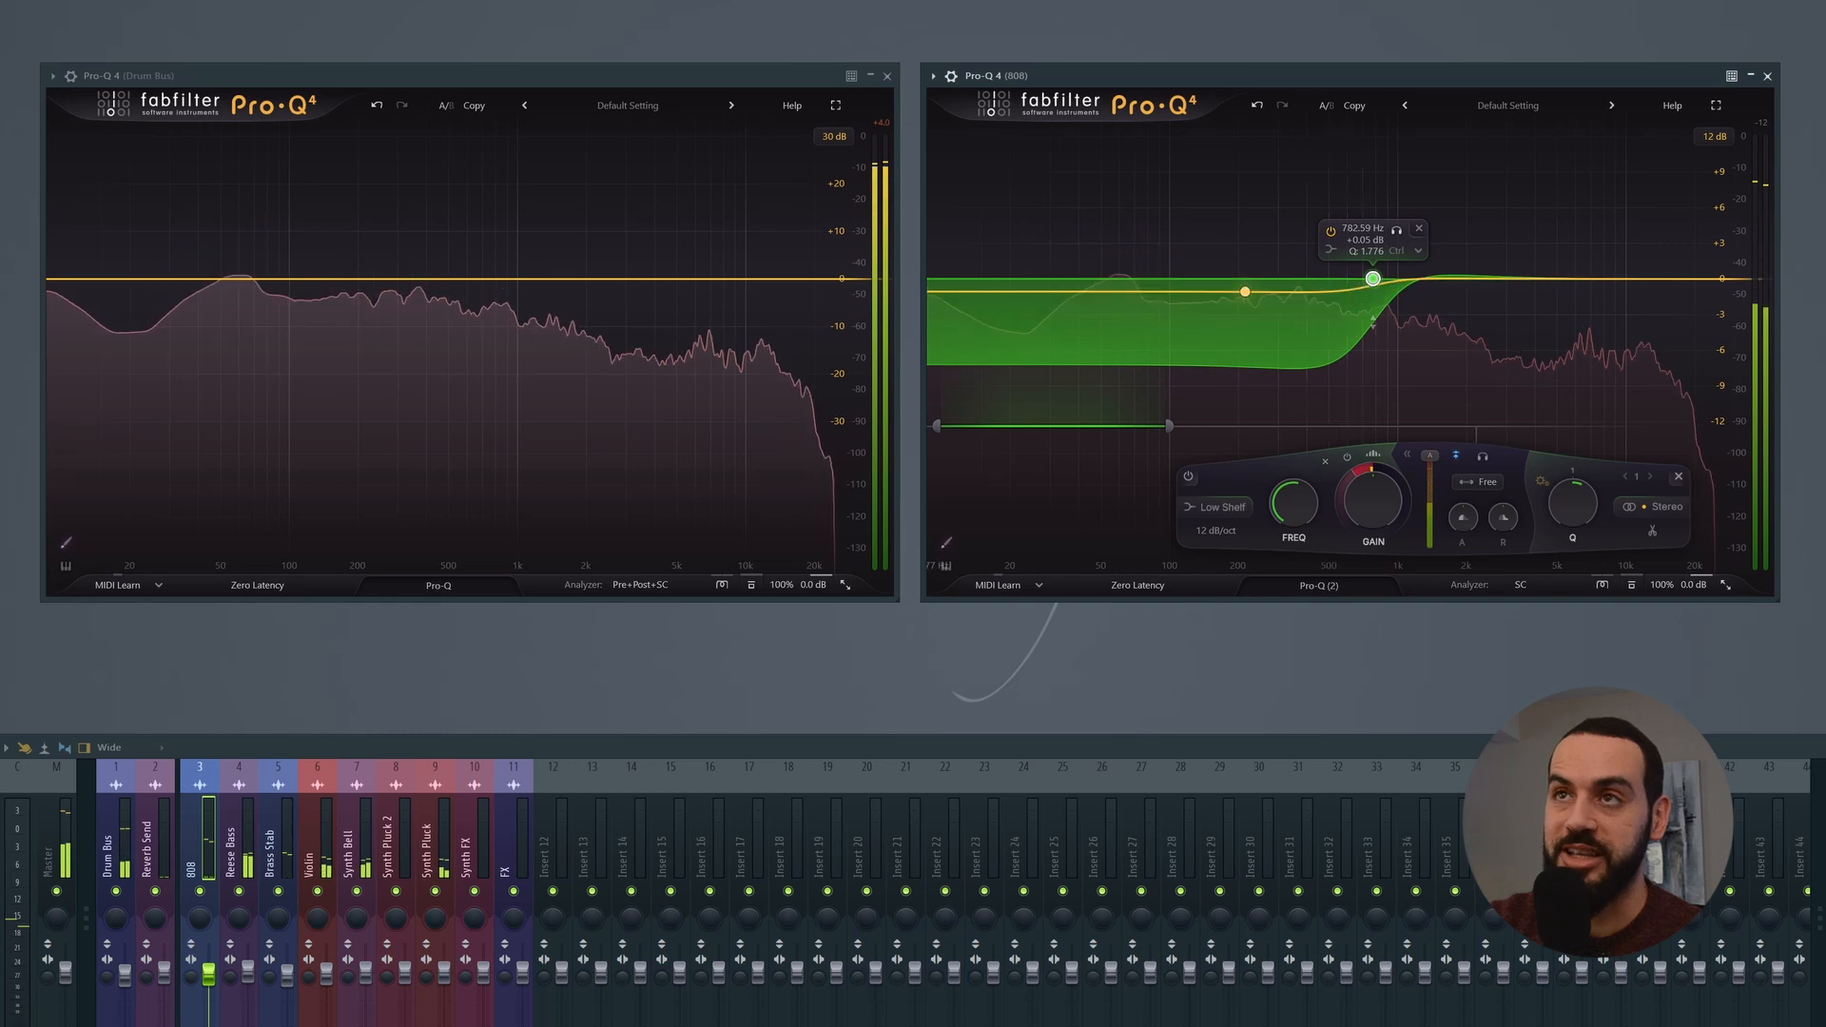
{"action": "key", "text": "space"}
Step: Move the low shelf down to about 89 Hz and shift its free side-chain trigger range into the high frequencies
{"action": "left_click_drag", "start_coordinate": [1131, 437], "coordinate": [1390, 437]}
{"action": "left_click_drag", "start_coordinate": [1372, 279], "coordinate": [1157, 280]}
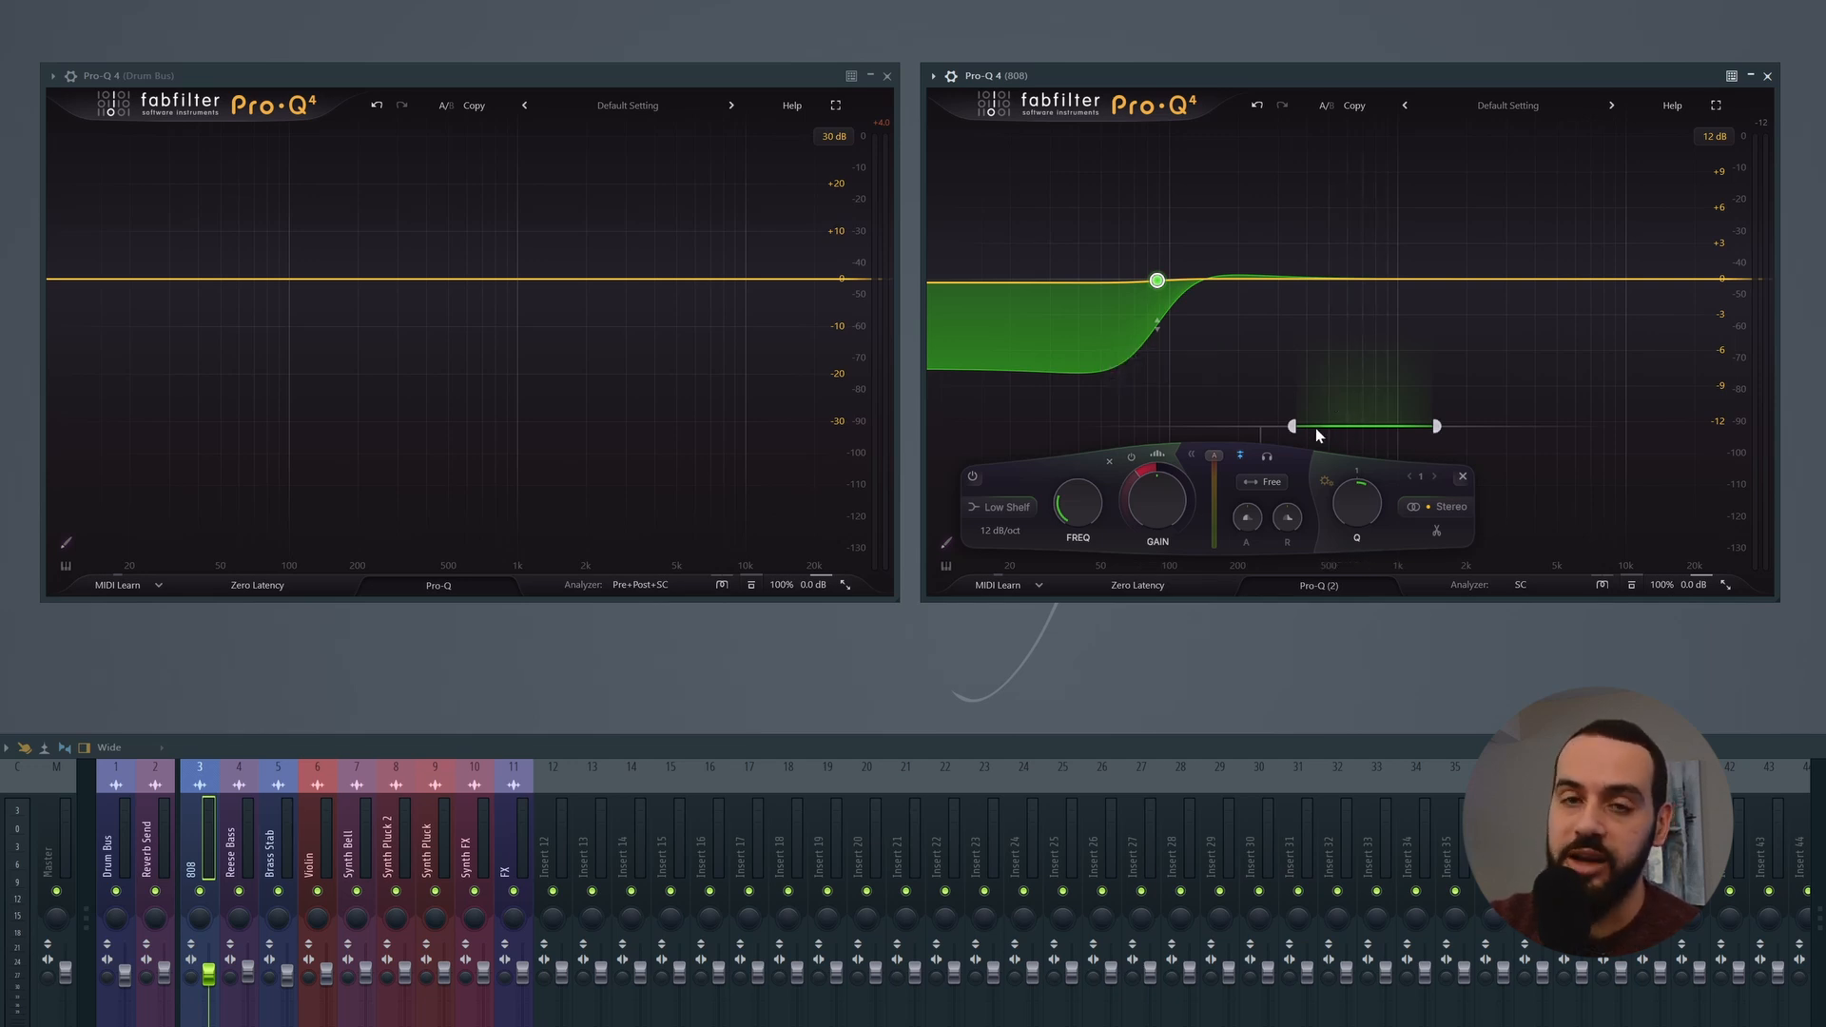
{"action": "left_click_drag", "start_coordinate": [1370, 439], "coordinate": [1531, 434]}
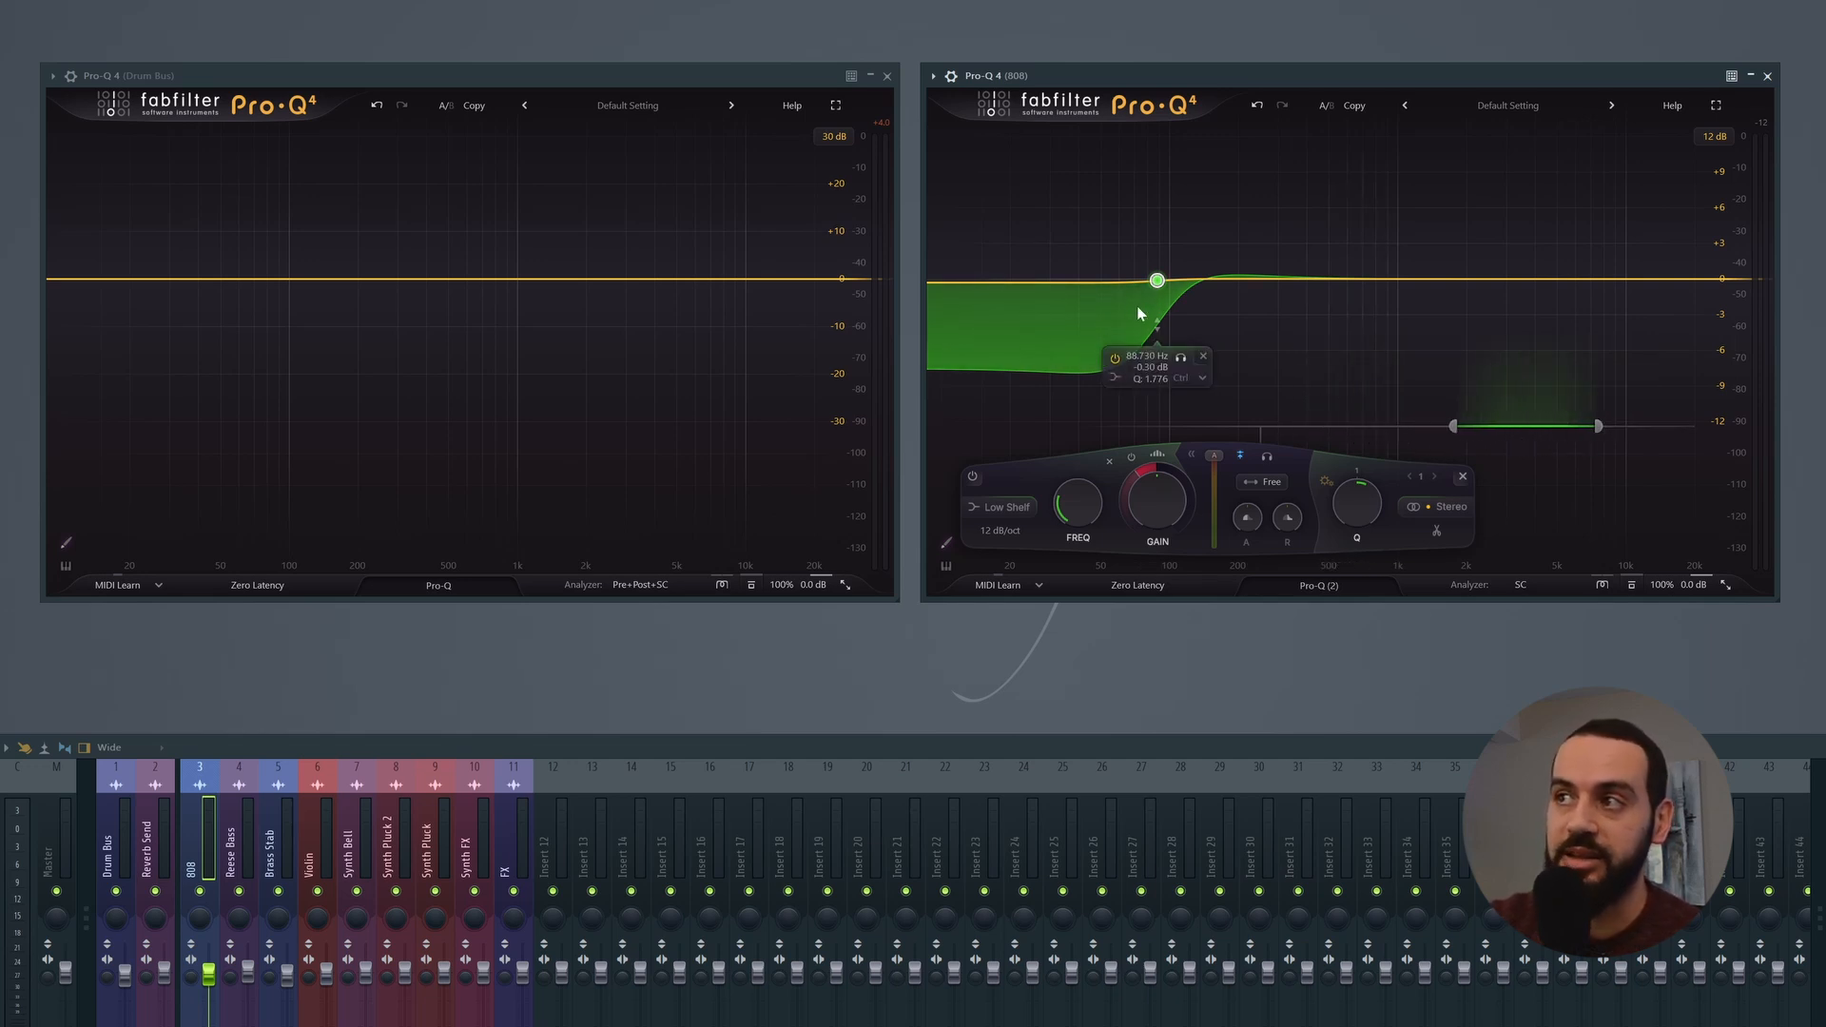
Step: Add a dynamic Bell band at about 780 Hz on the 808 equalizer and narrow its free side-chain trigger range to the lows
{"action": "left_click", "coordinate": [1376, 278]}
{"action": "left_click_drag", "start_coordinate": [1271, 419], "coordinate": [1038, 425]}
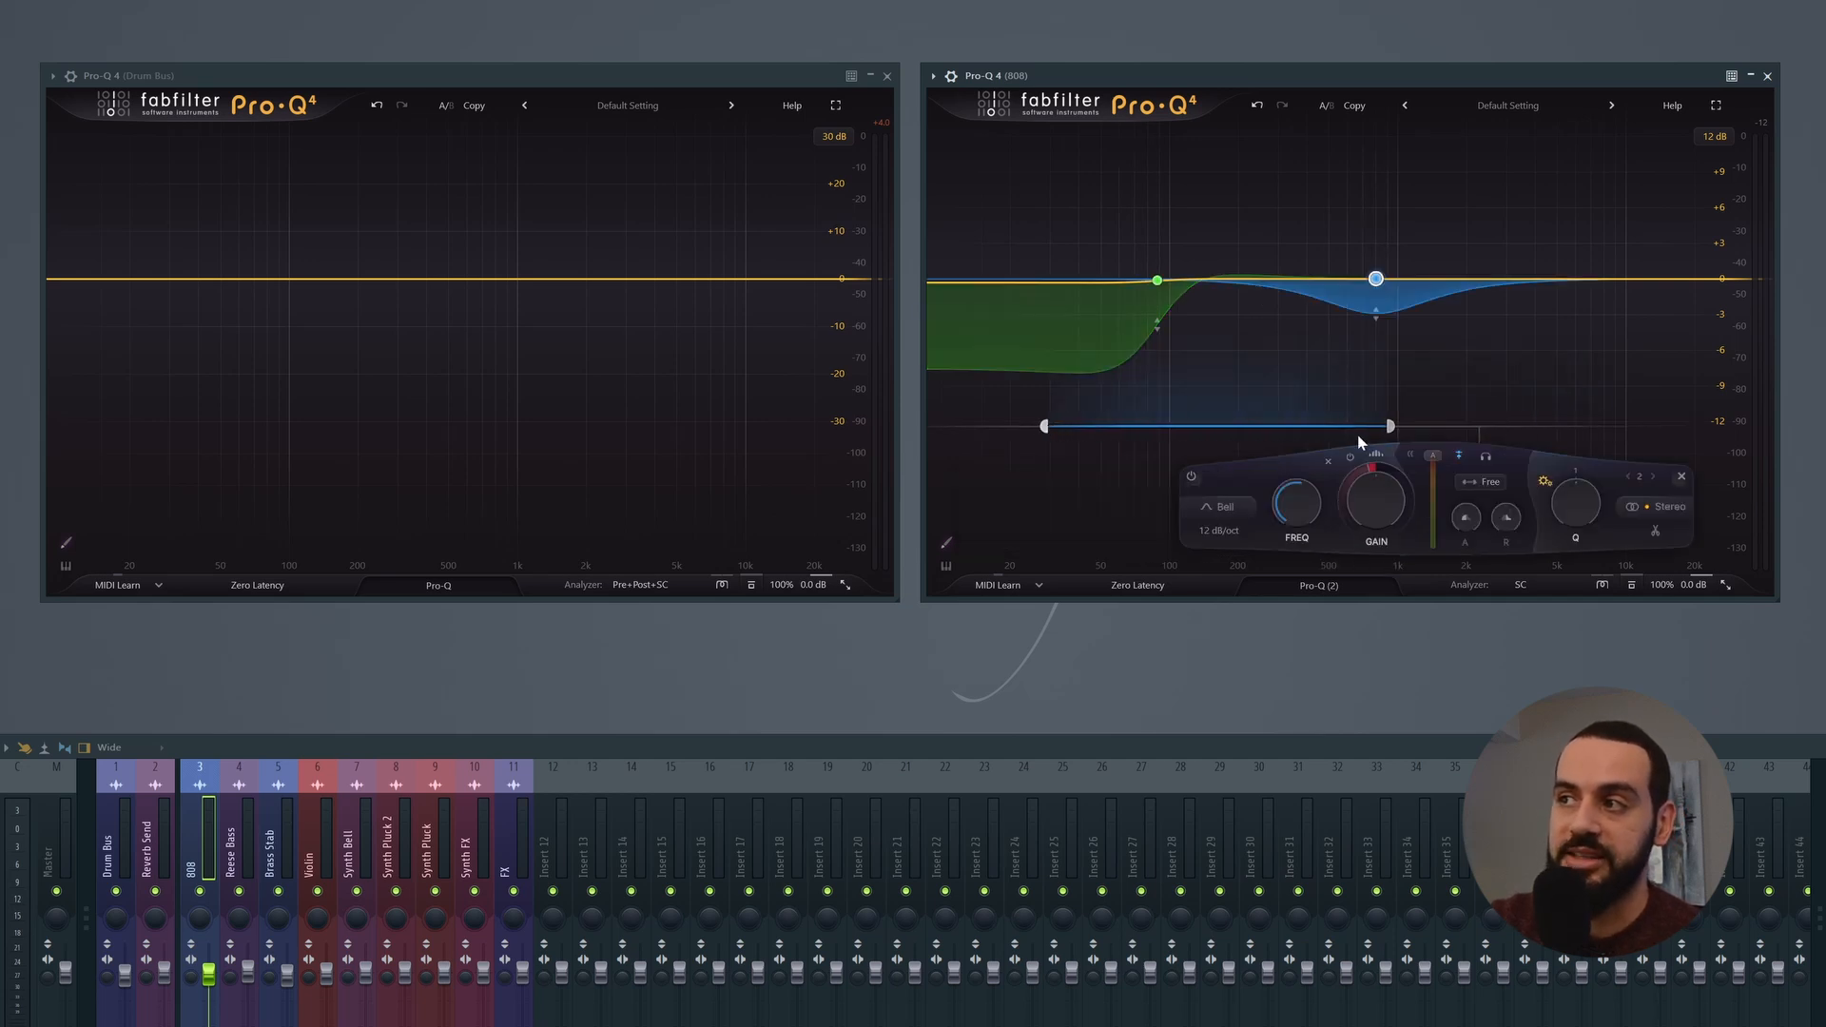
{"action": "left_click_drag", "start_coordinate": [1390, 428], "coordinate": [1072, 431]}
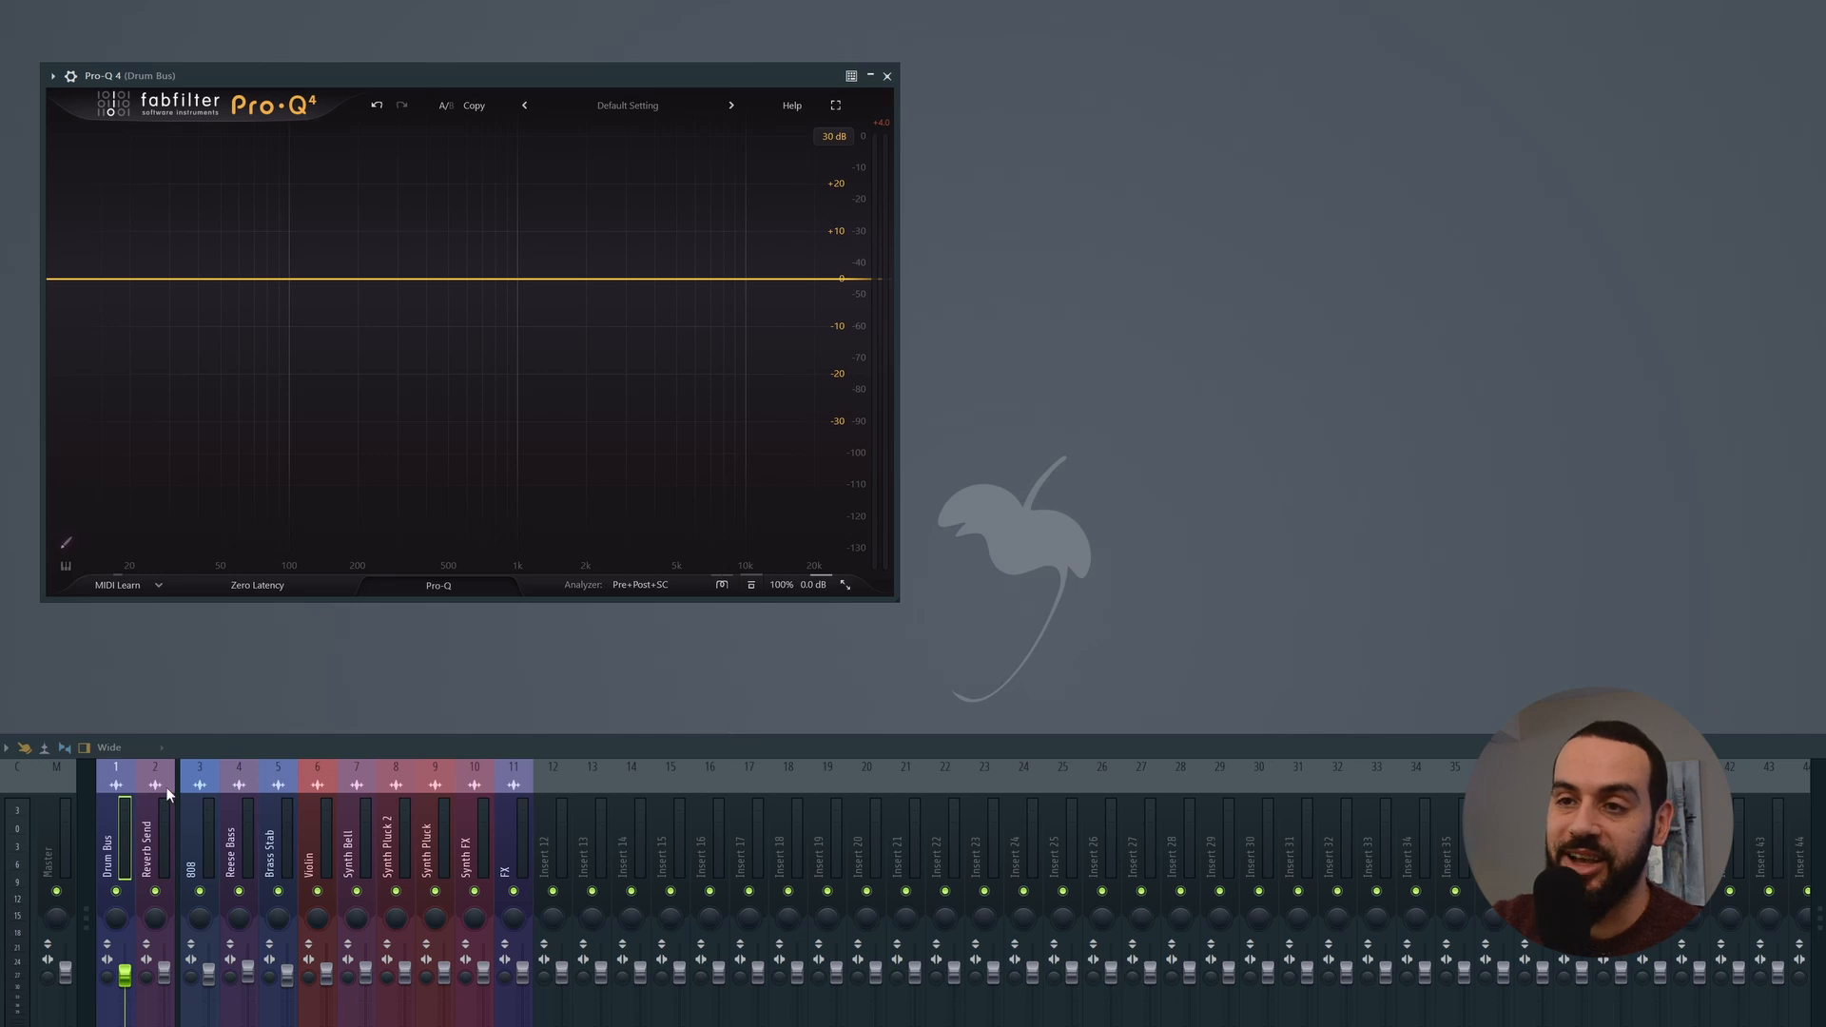
Step: Open the instance list from the Drum Bus equalizer, play the song, and shrink the equalizer thumbnails to show more instances
{"action": "left_click", "coordinate": [441, 586]}
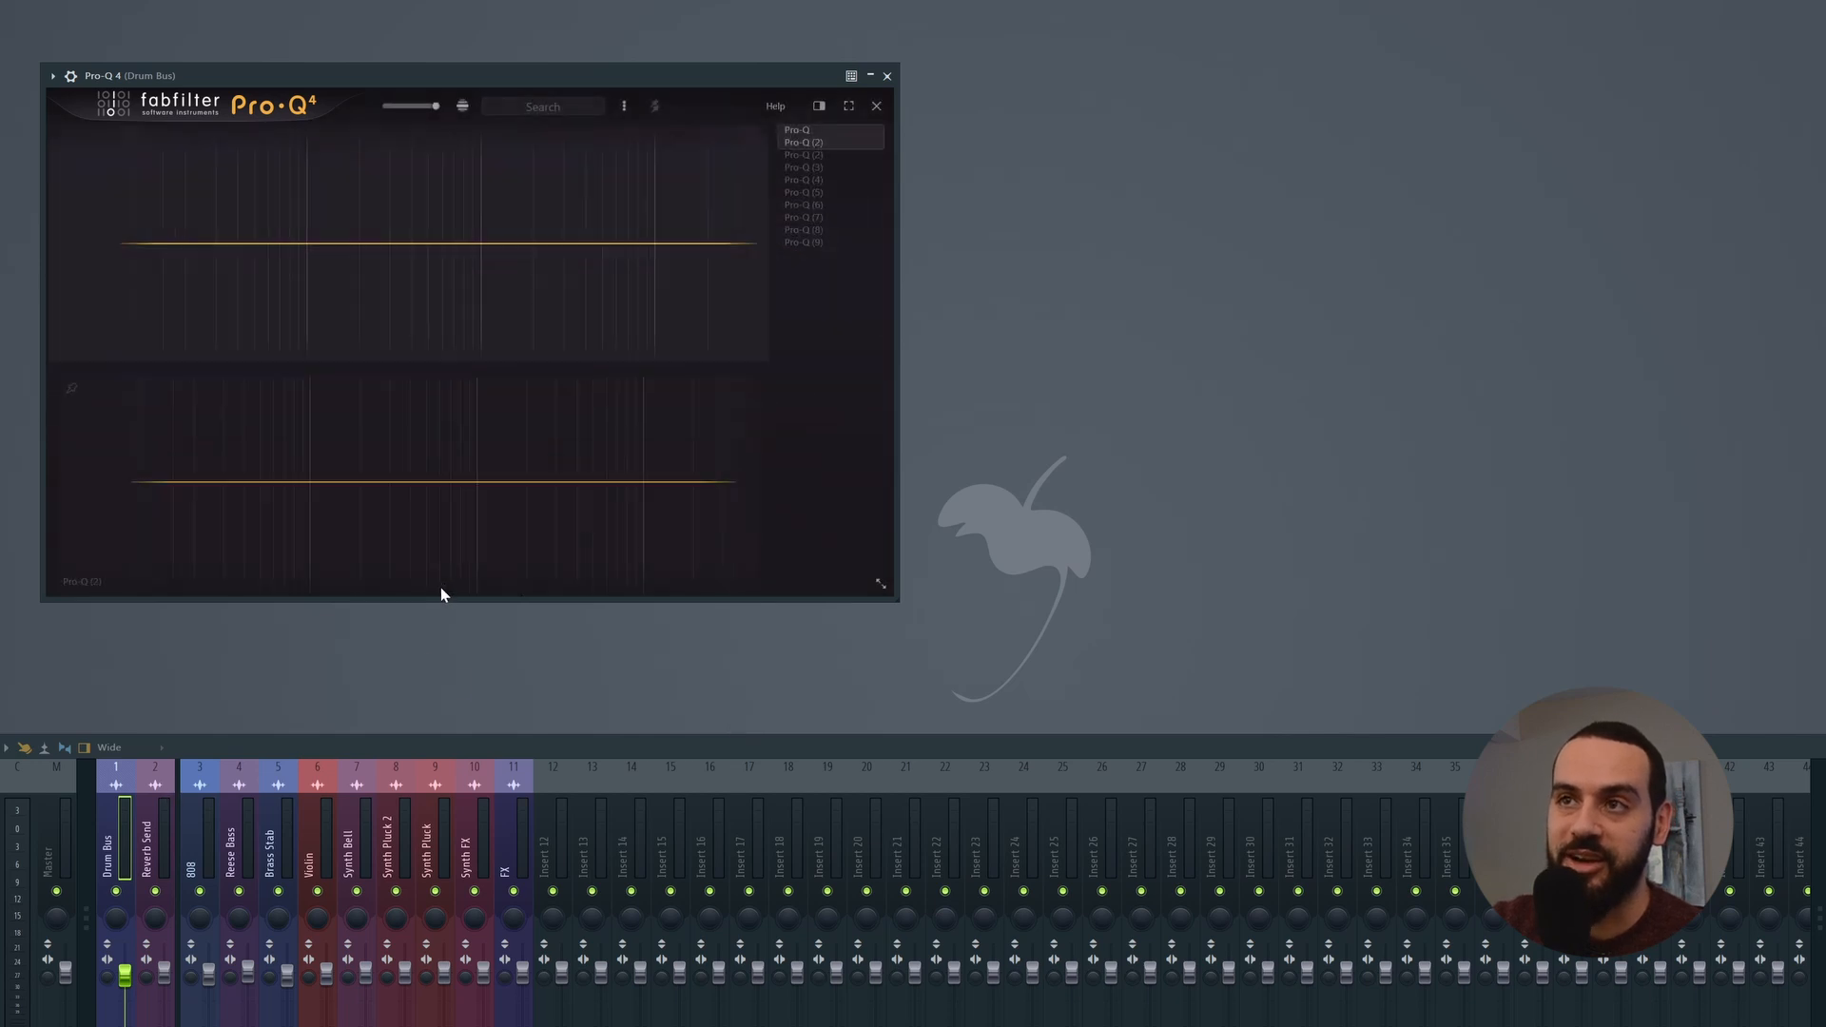
{"action": "key", "text": "space"}
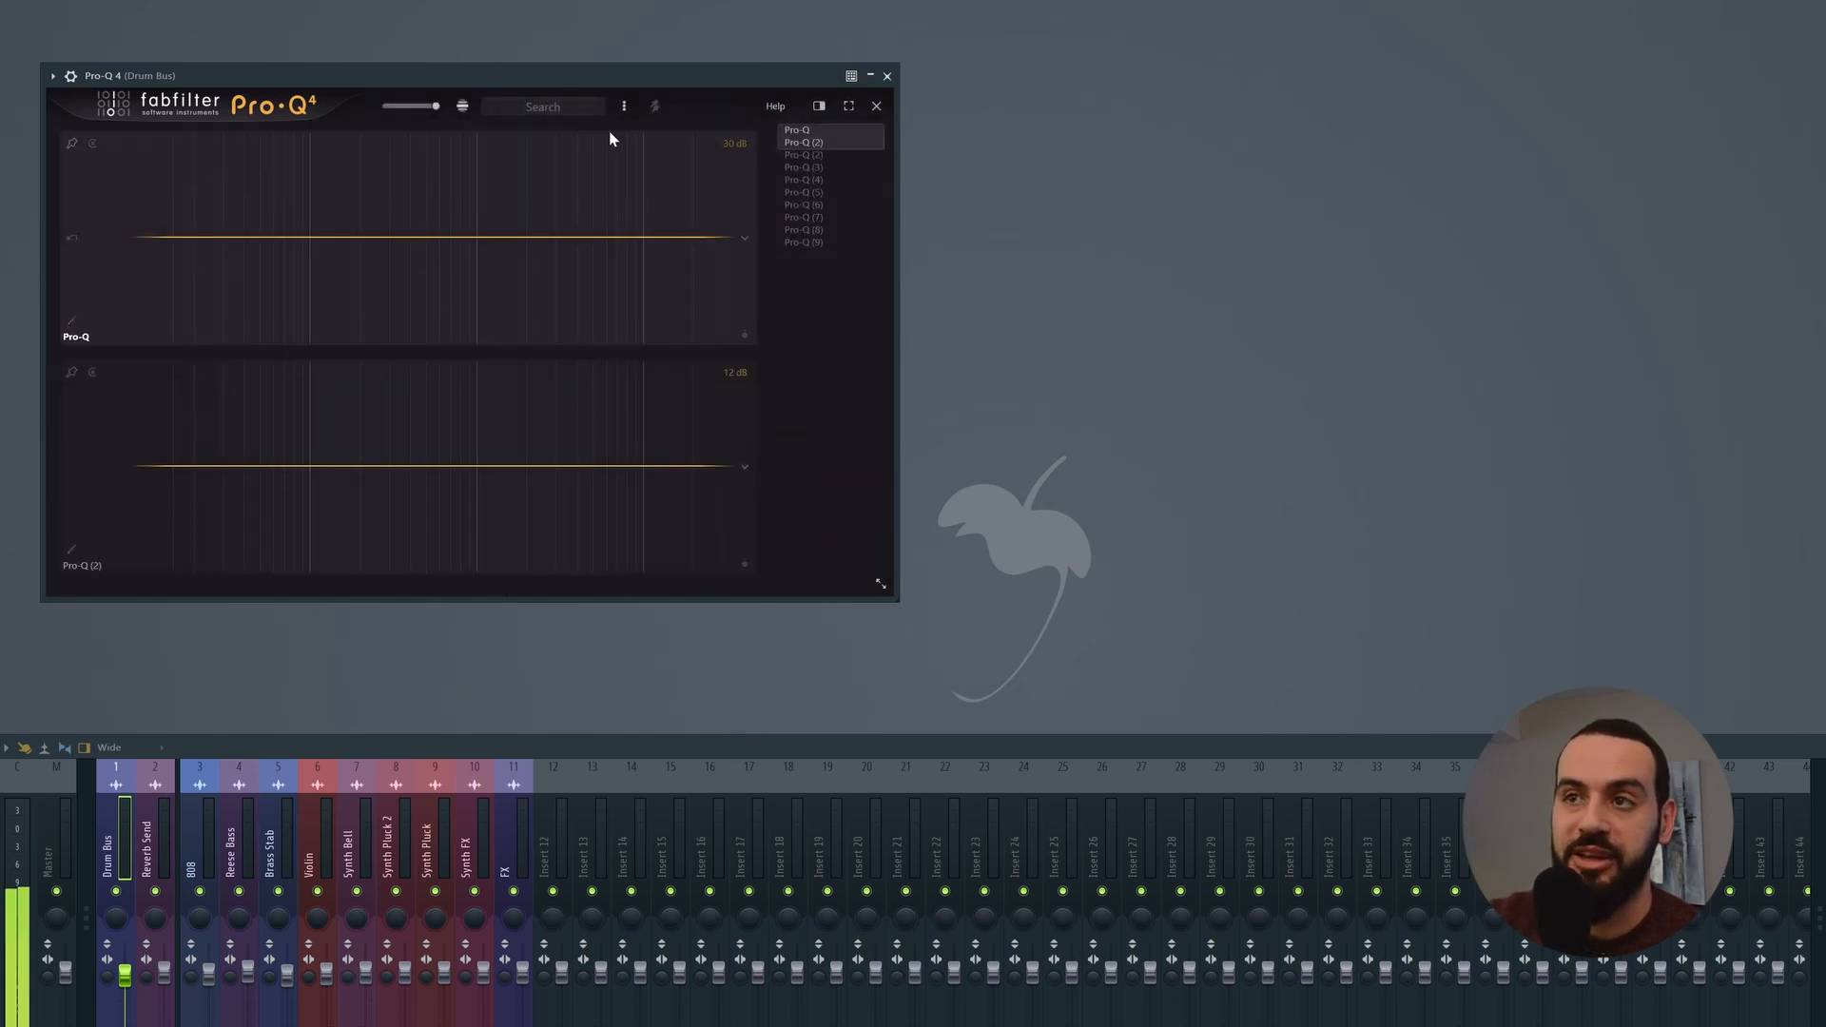
{"action": "scroll", "coordinate": [369, 430], "scroll_direction": "down", "scroll_amount": 2}
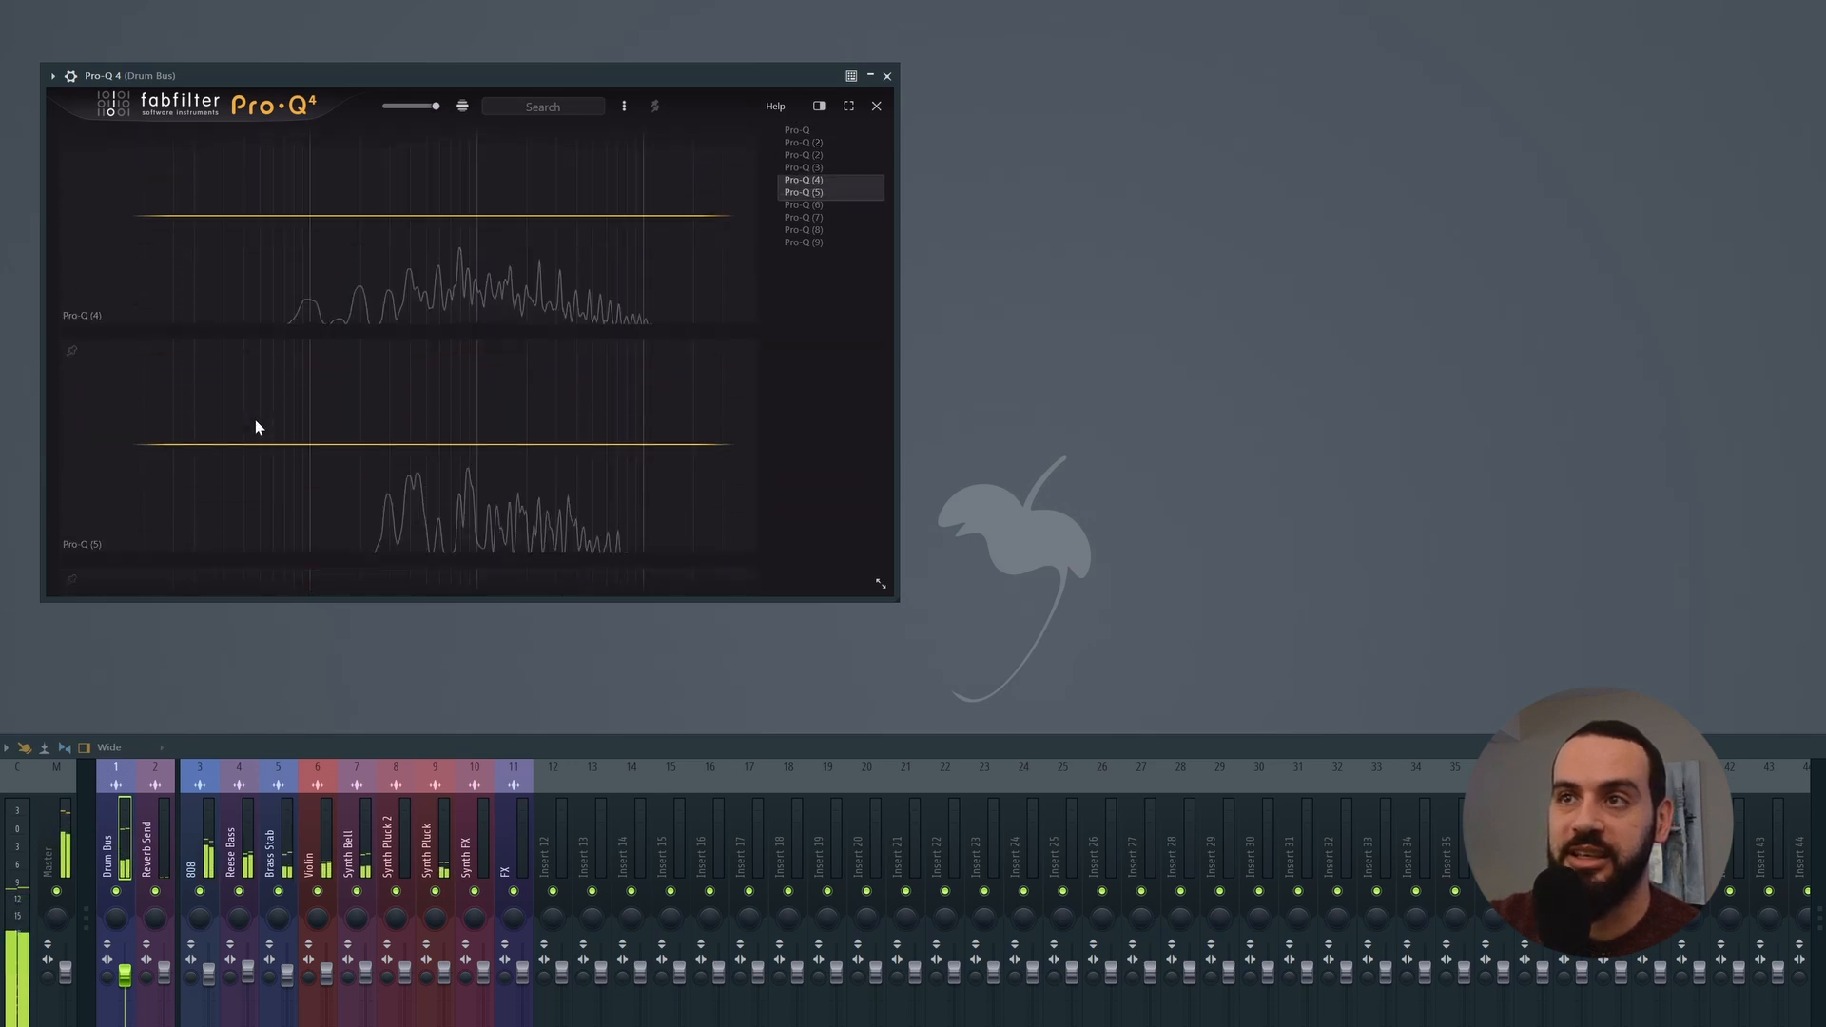
{"action": "mouse_move", "coordinate": [436, 106]}
{"action": "left_mouse_down"}
{"action": "mouse_move", "coordinate": [384, 106]}
{"action": "mouse_move", "coordinate": [403, 118]}
{"action": "left_mouse_up"}
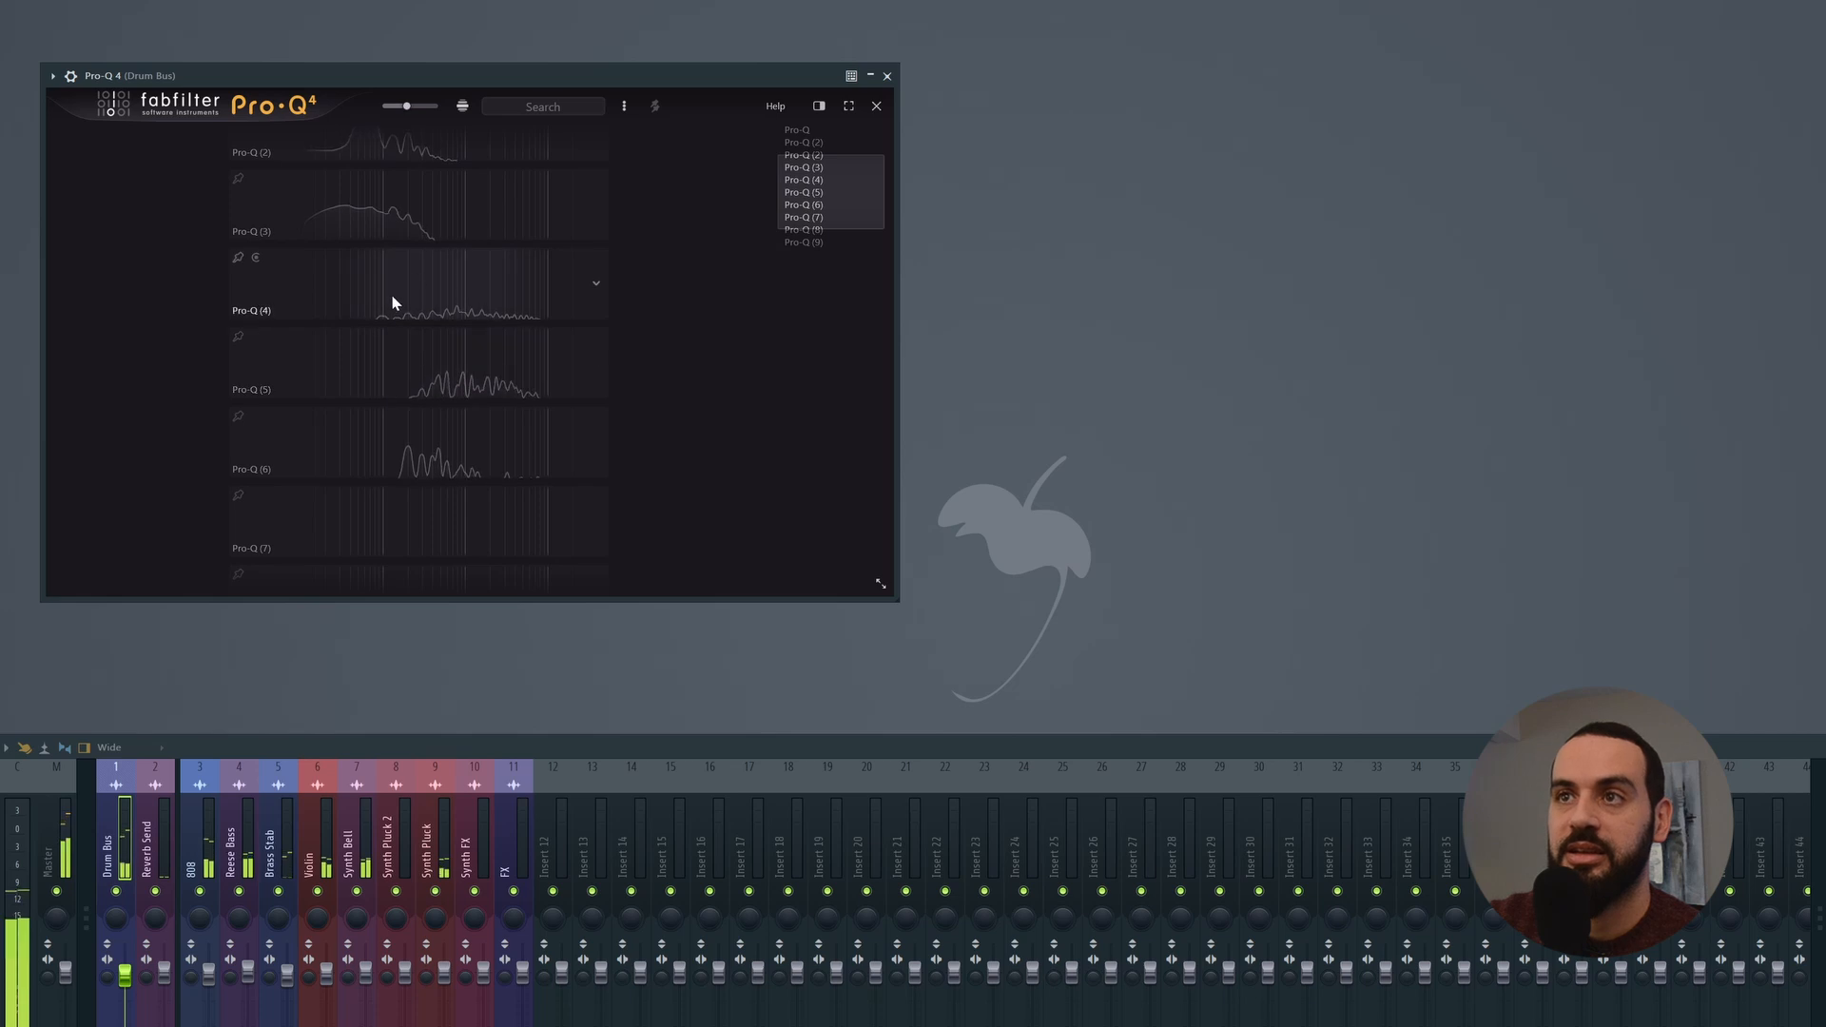
Step: In the instance list, add a cut of about 3 dB near 89 Hz to the Drum Bus equalizer, then close the list
{"action": "scroll", "coordinate": [388, 223], "scroll_direction": "up", "scroll_amount": 5}
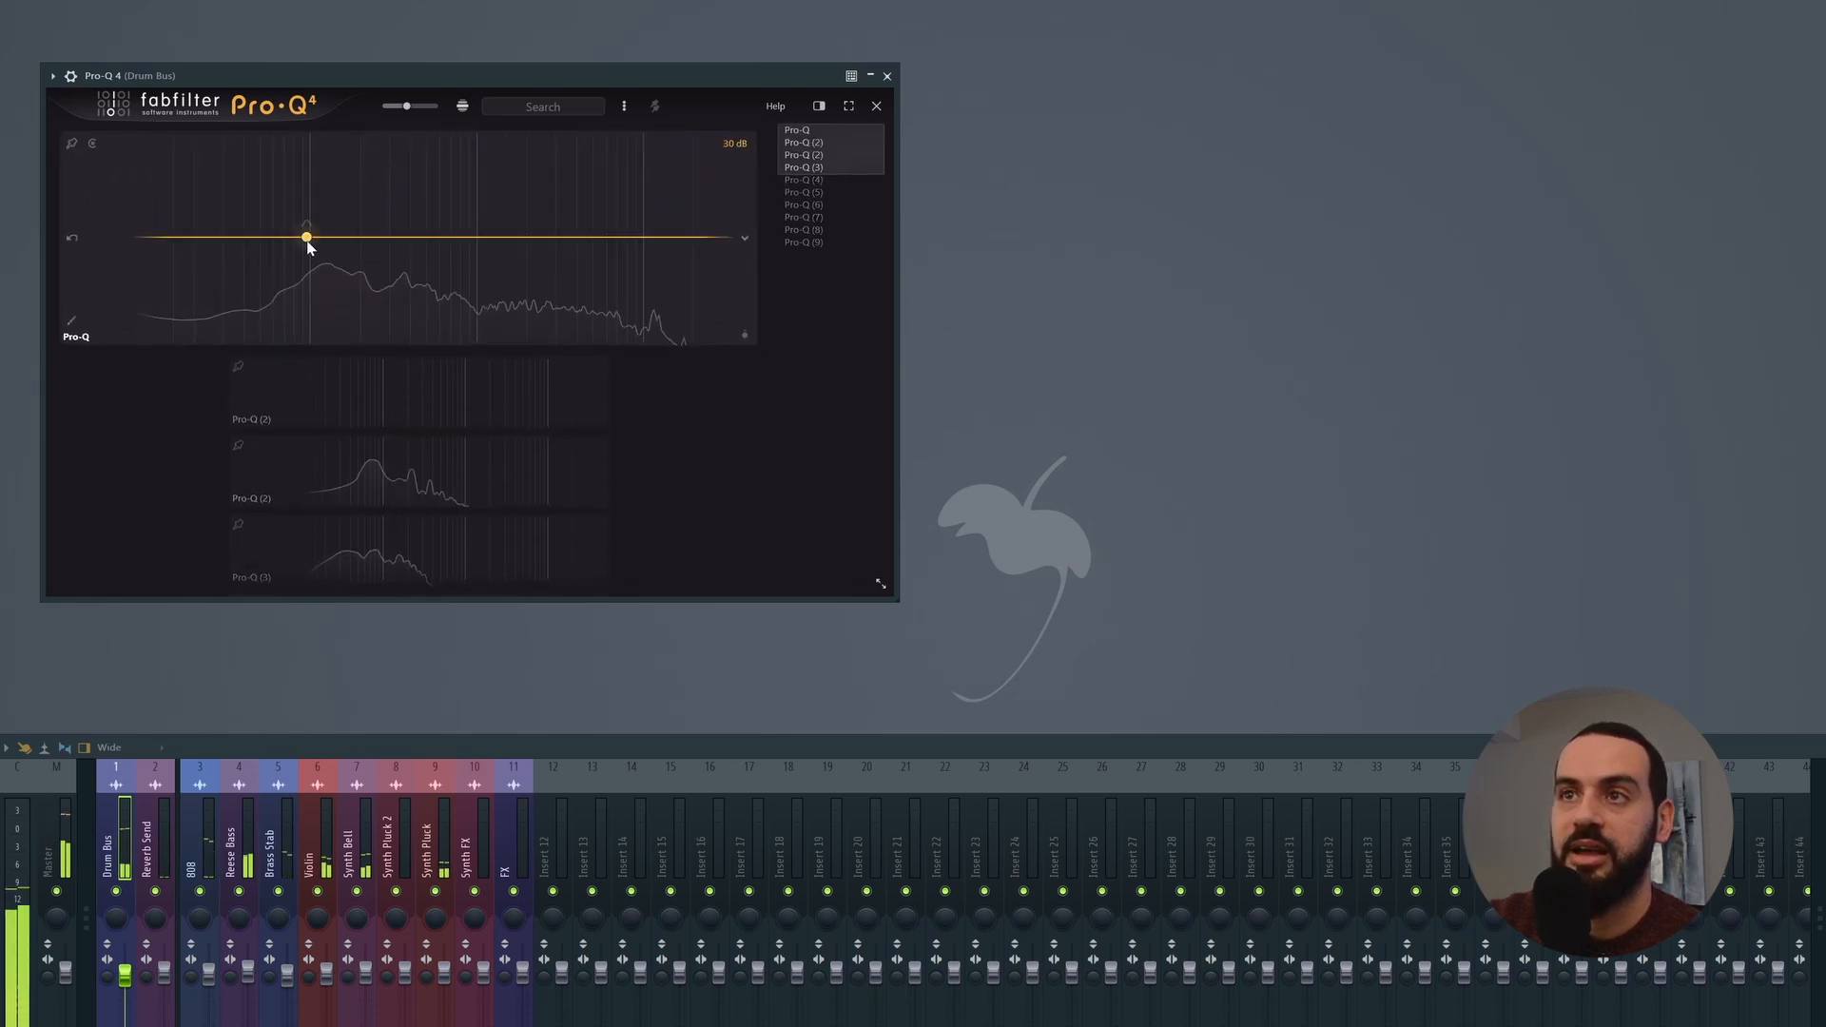
{"action": "left_click", "coordinate": [302, 246]}
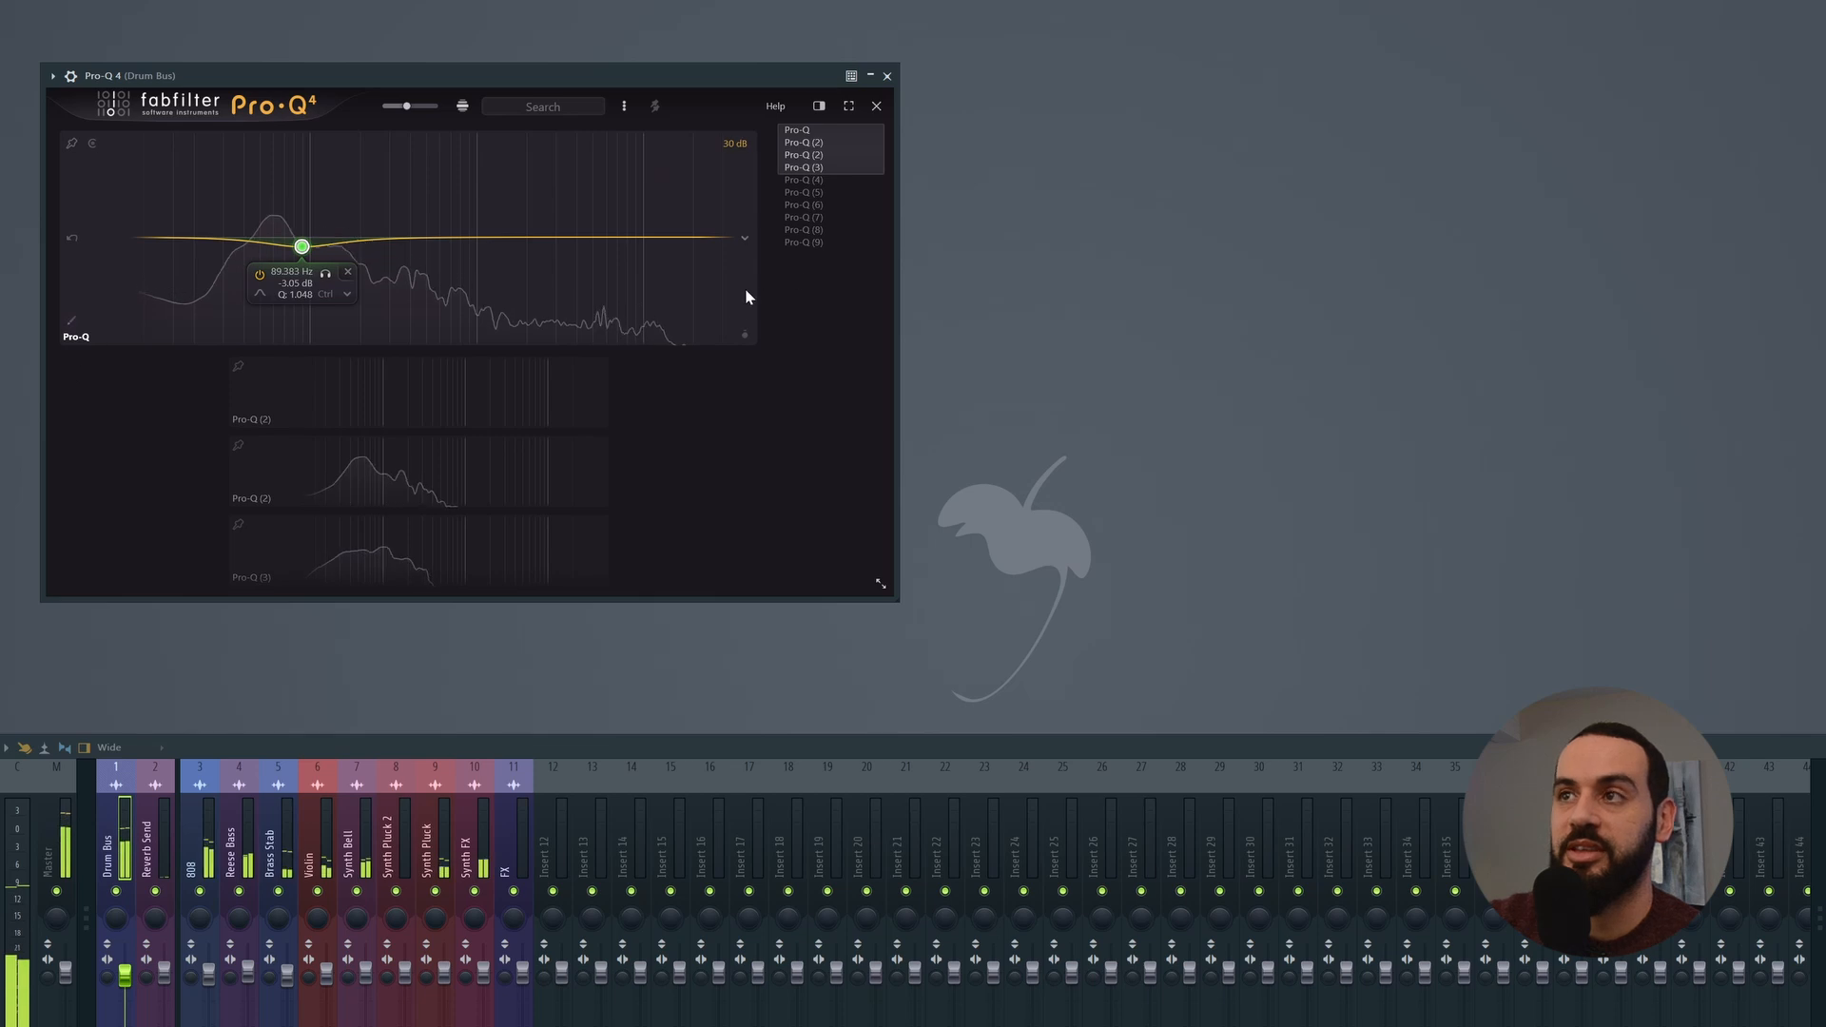
{"action": "left_click", "coordinate": [875, 106]}
Step: Turn on collision display in the Drum Bus equalizer's analyzer and reopen the instance list to view the frequency clashes
{"action": "mouse_move", "coordinate": [637, 584]}
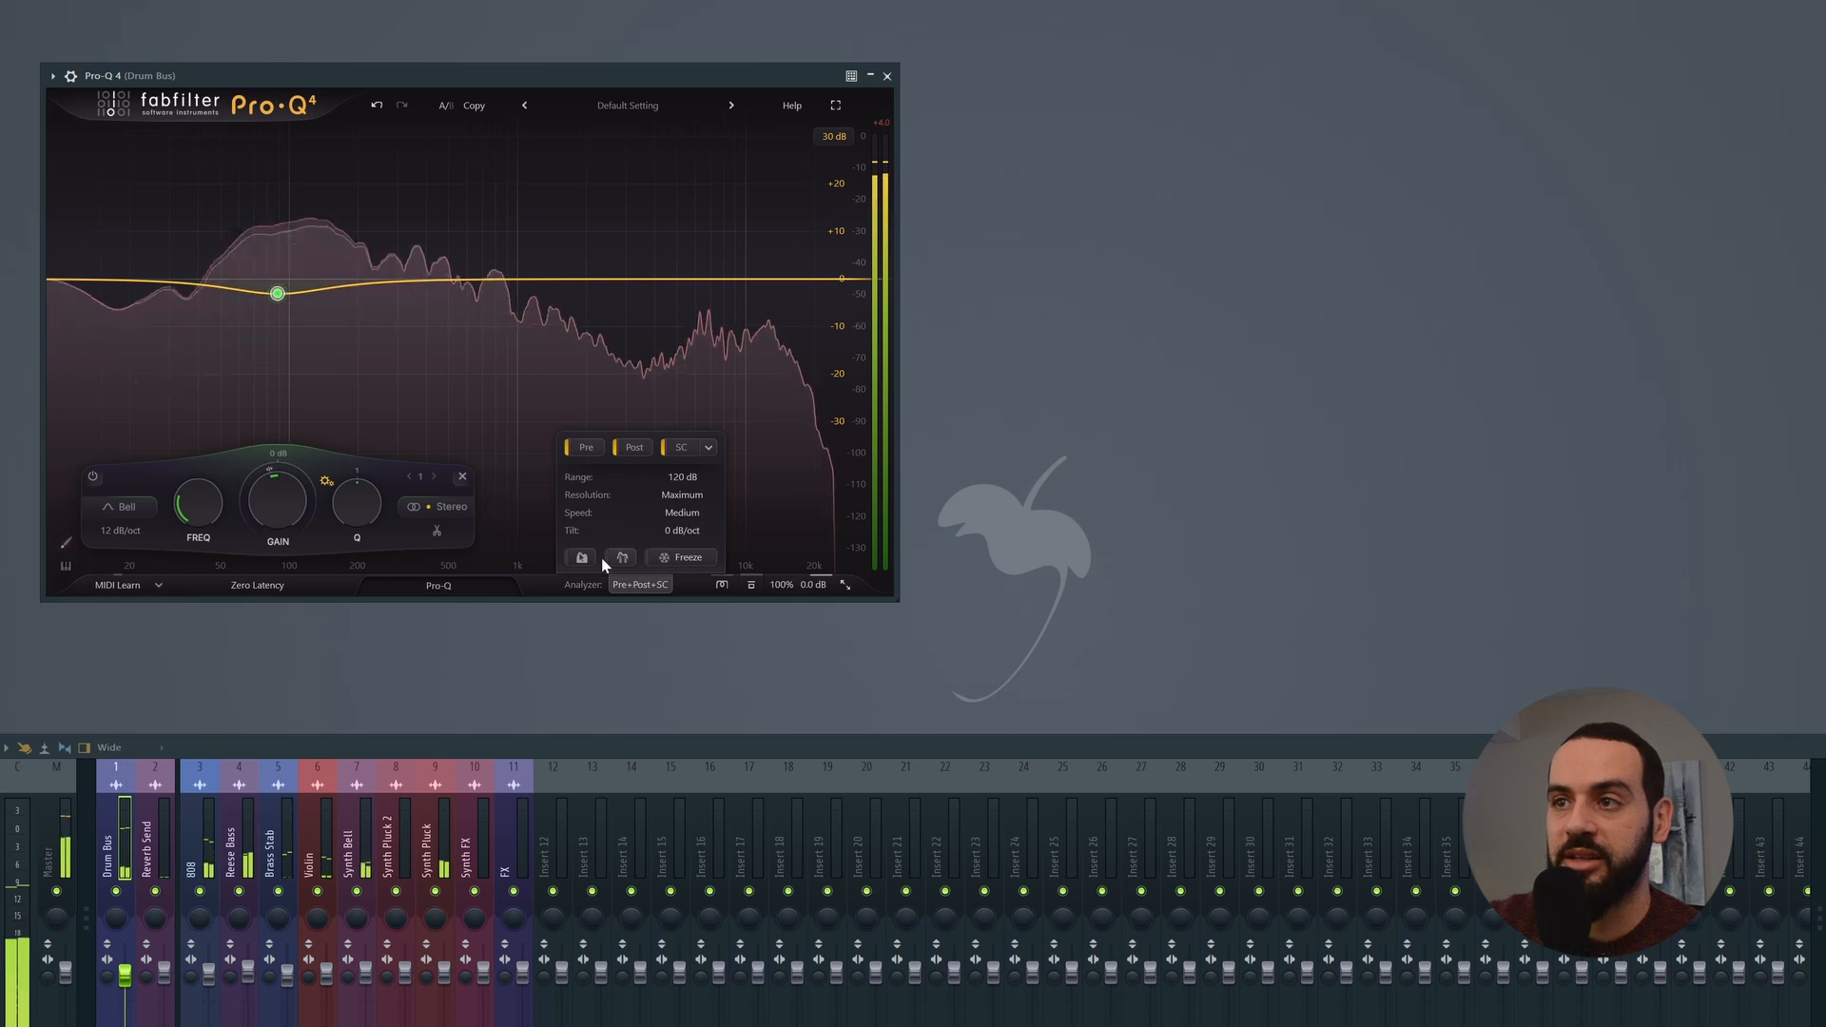
{"action": "left_click", "coordinate": [624, 557]}
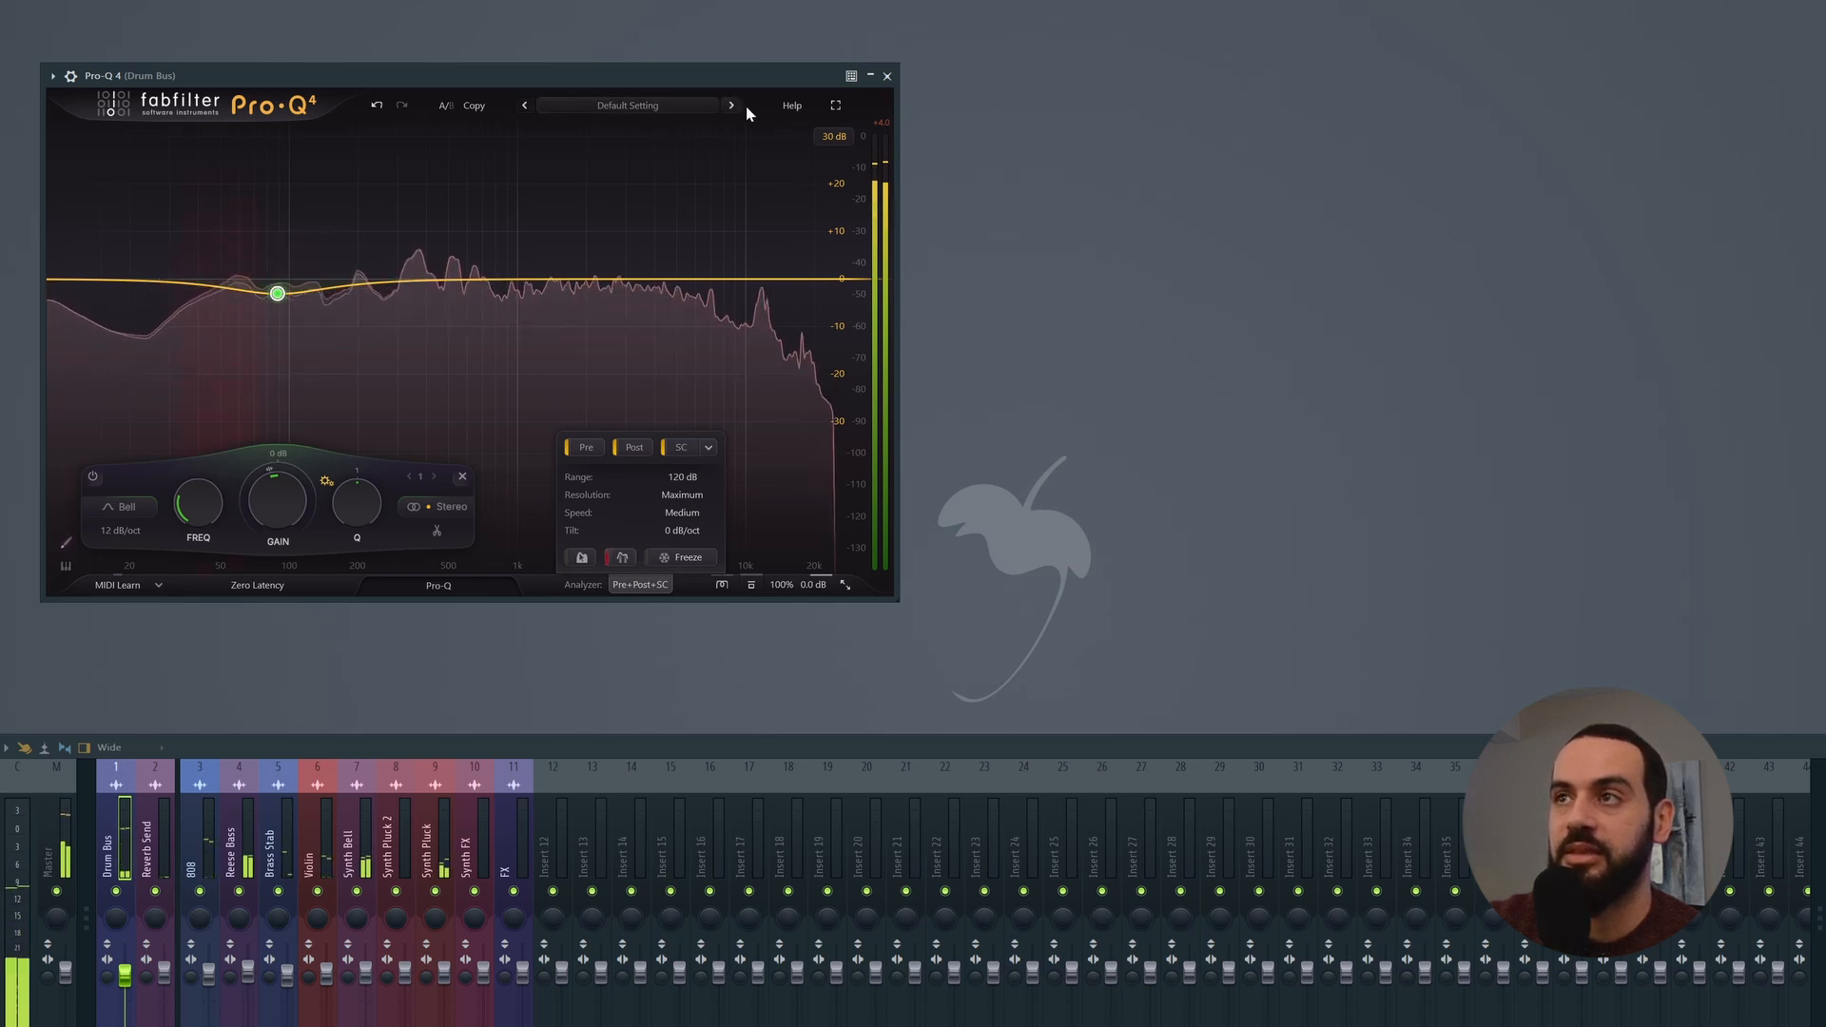
{"action": "left_click", "coordinate": [466, 587]}
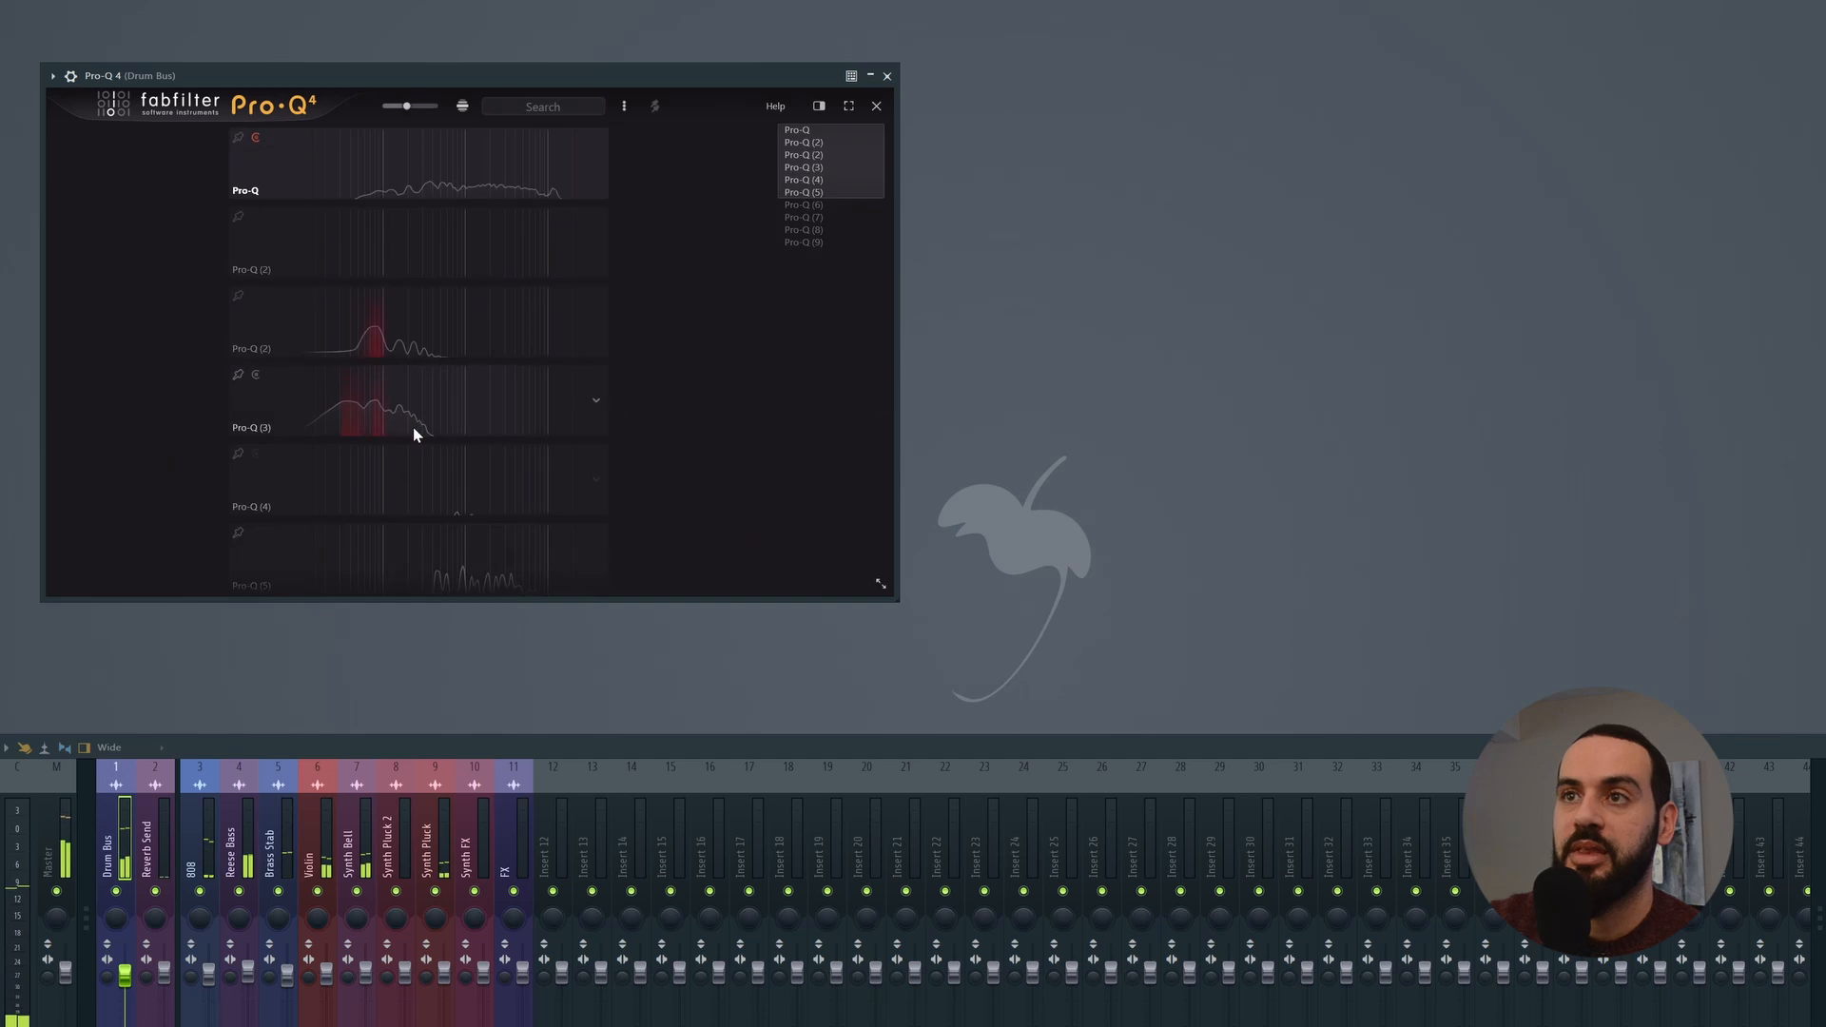